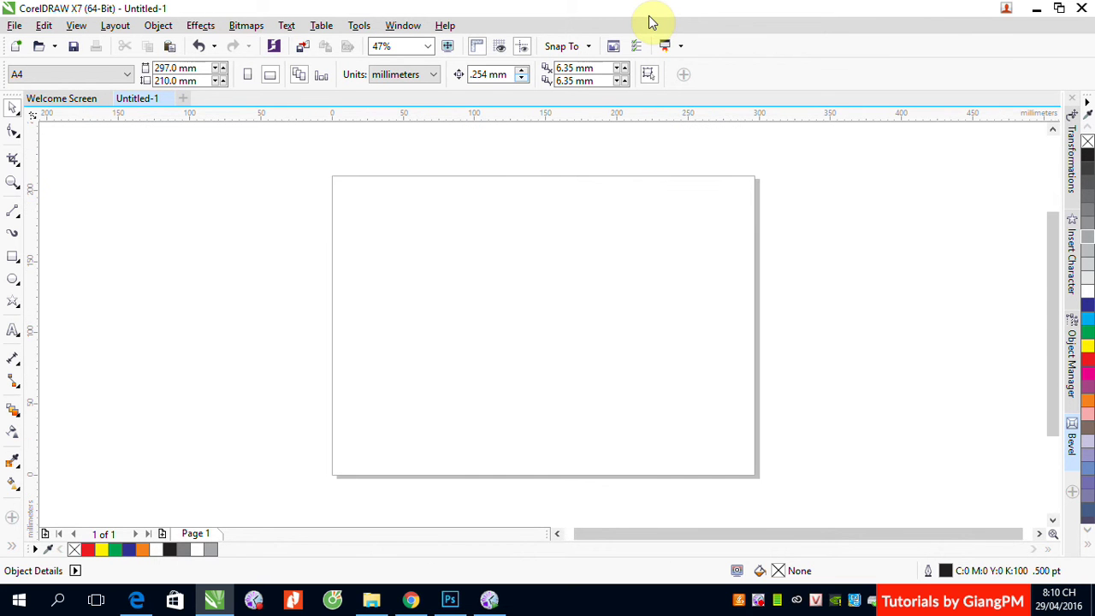
Draw a rectangle about 115 by 91 mm in the upper-left area of the page and fill it yellow.
click(12, 256)
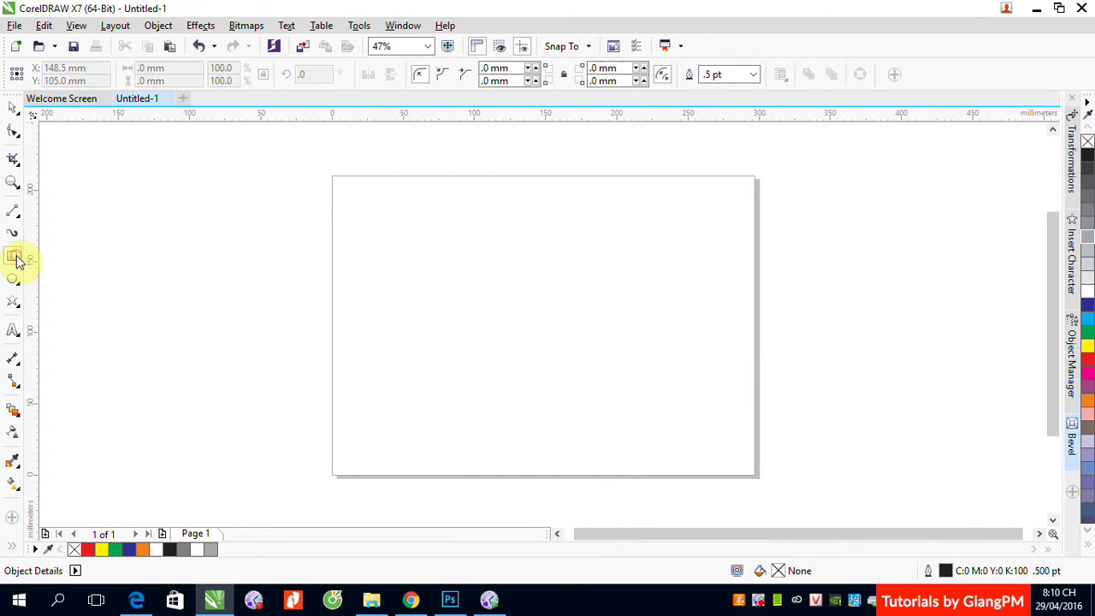
drag(374, 216, 539, 346)
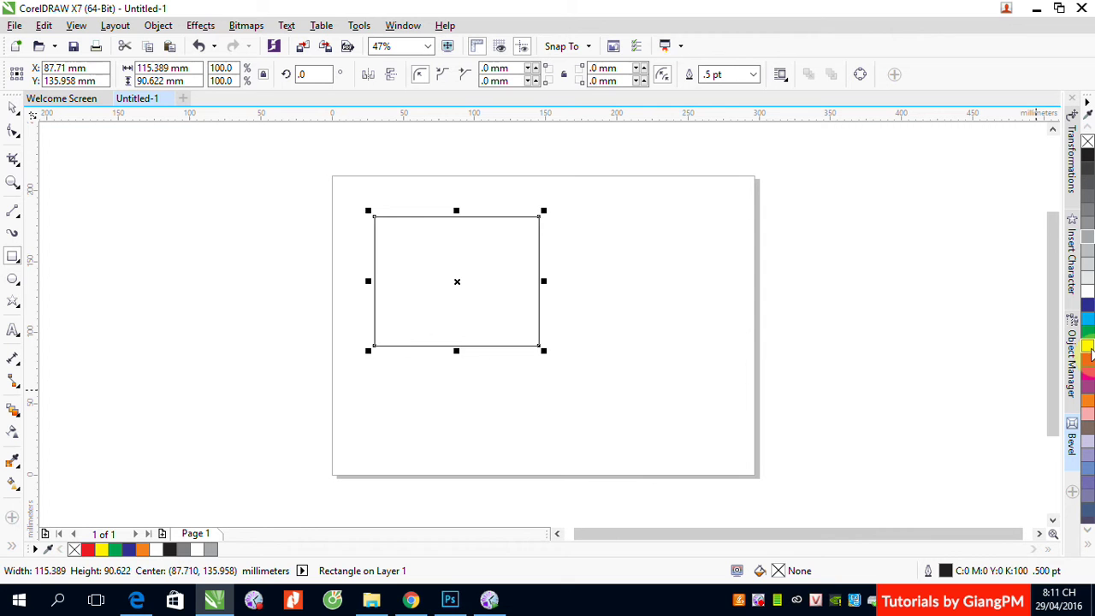
click(1087, 346)
click(14, 109)
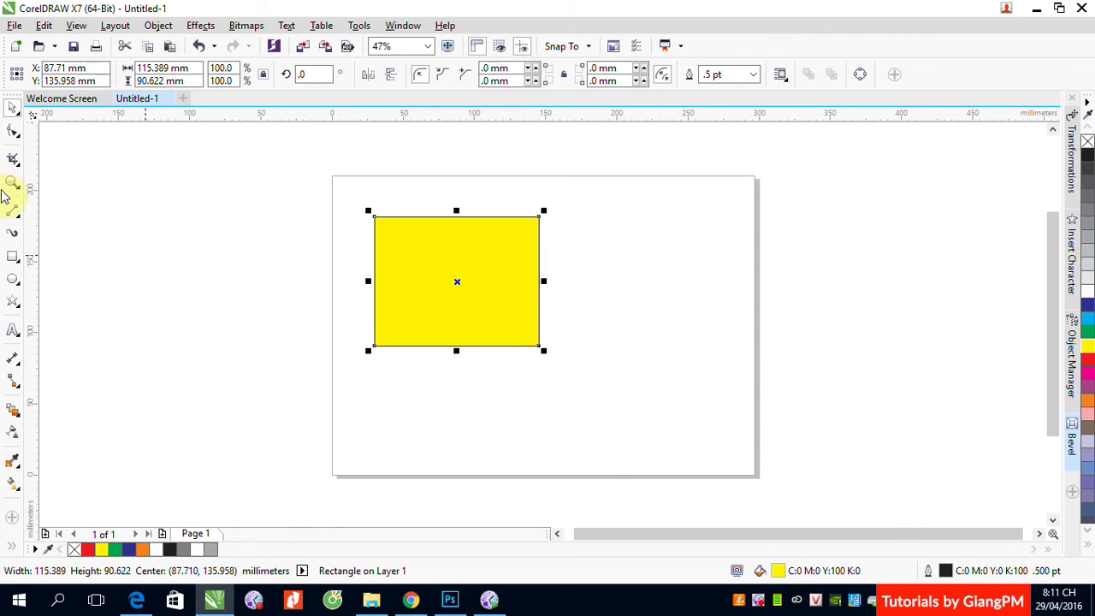
Open the Lens effect settings and draw an unfilled rectangle about 86 by 87 mm overlapping the yellow rectangle's upper-right corner.
click(203, 25)
click(220, 208)
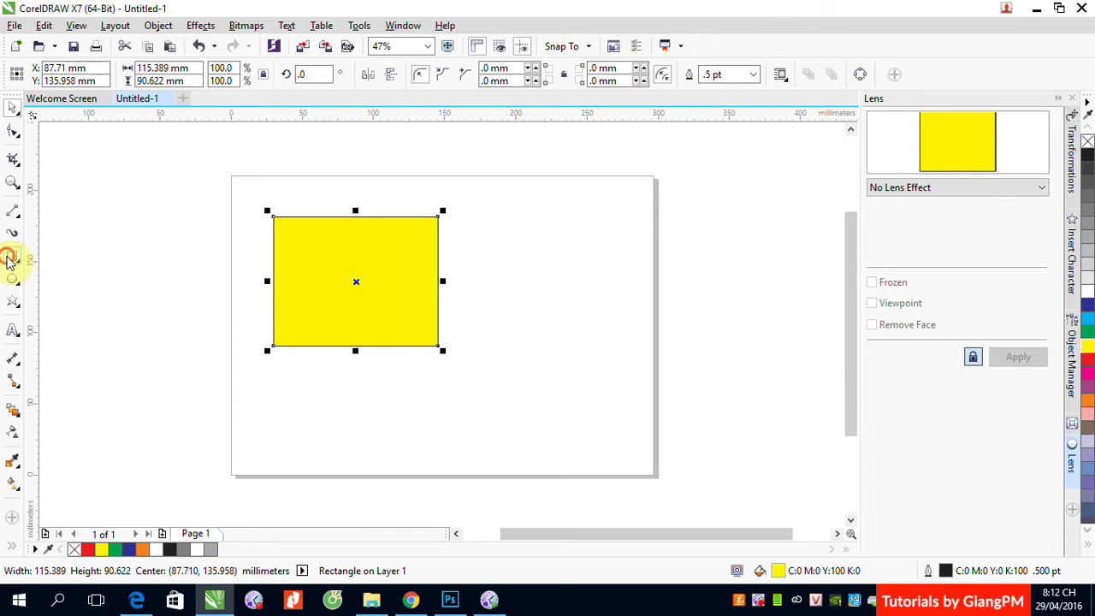
click(9, 258)
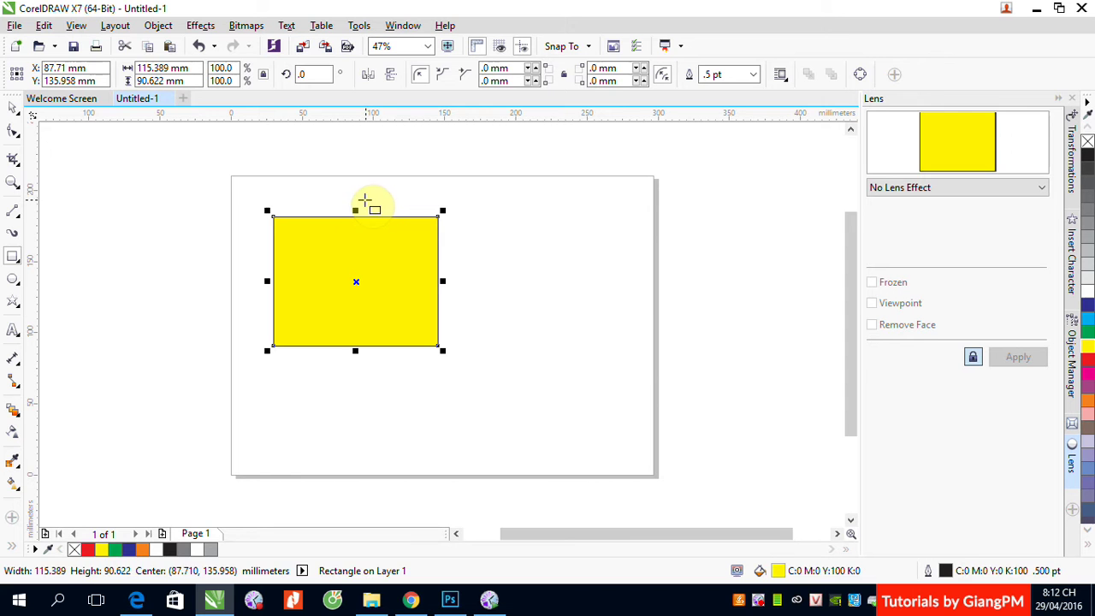
drag(371, 191, 494, 317)
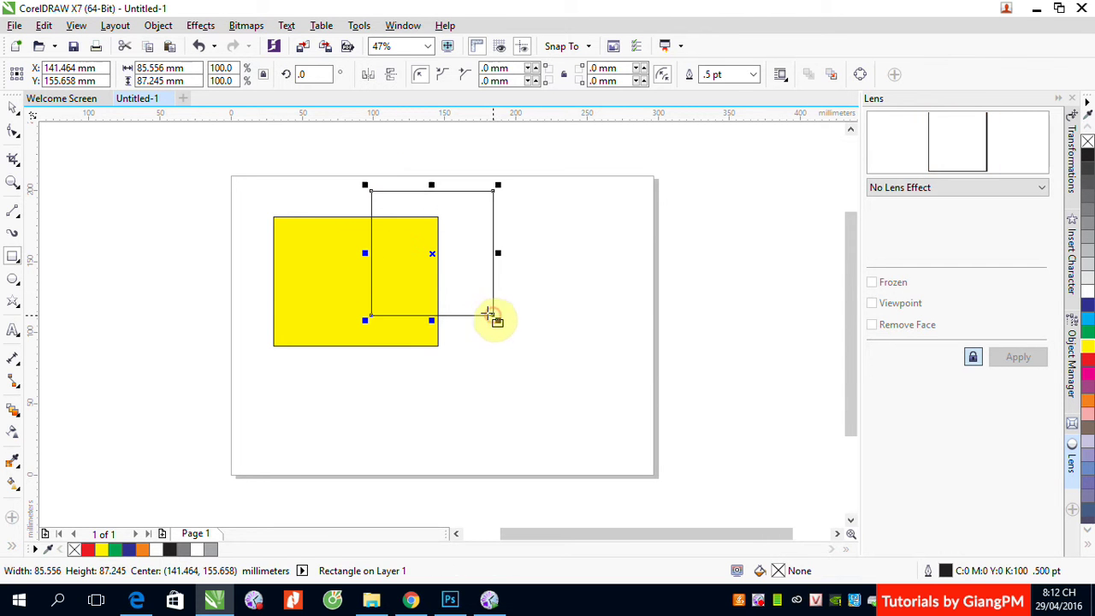
click(12, 103)
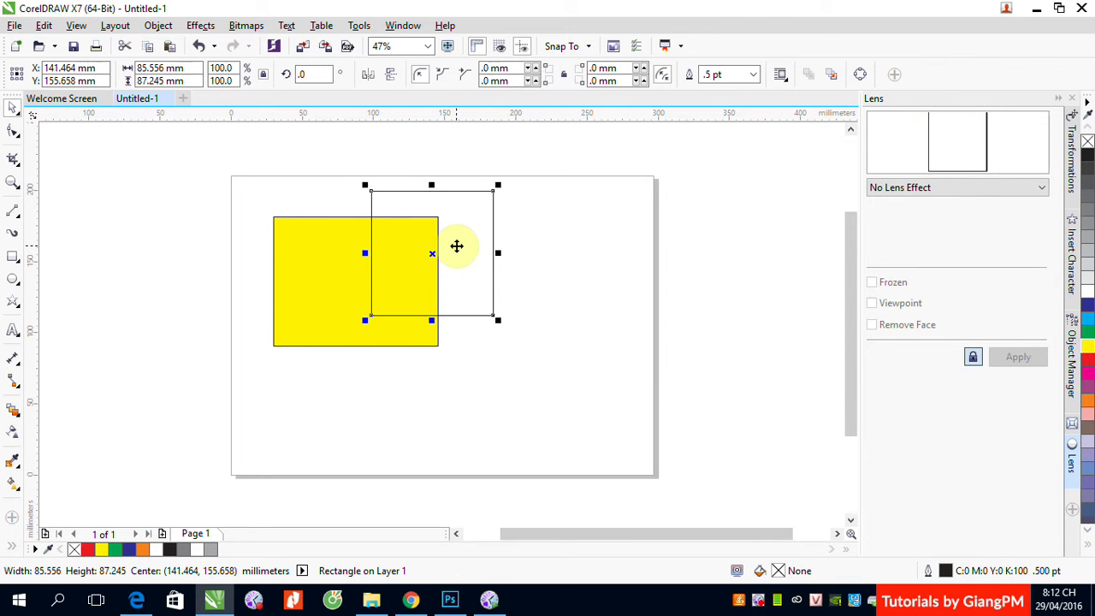
Try the Brighten lens on the unfilled rectangle, and replace it with a red Color Add lens applied manually.
click(1041, 188)
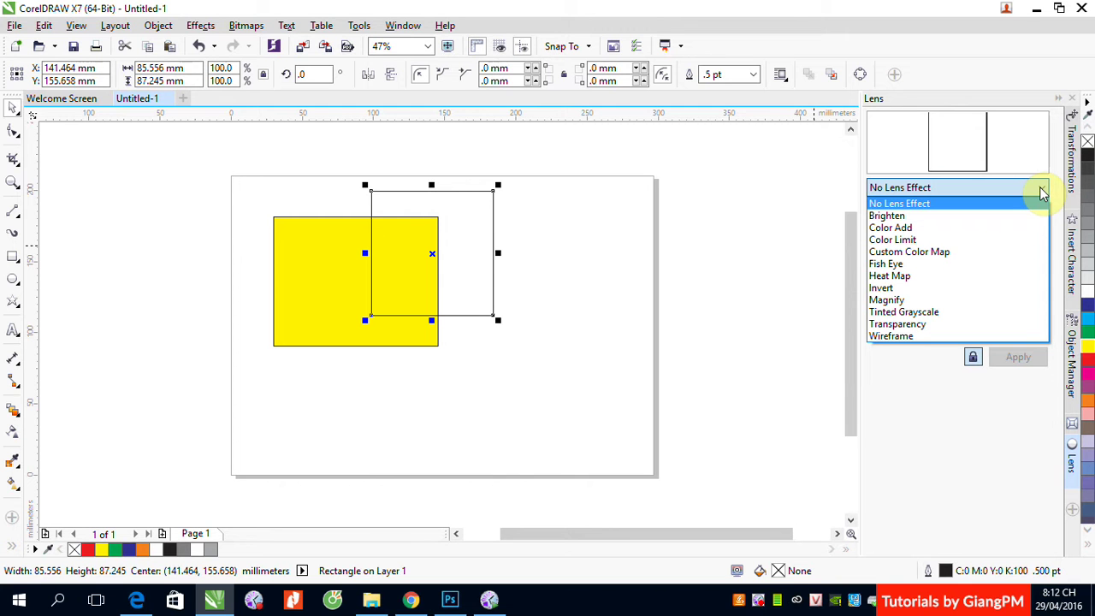
click(892, 219)
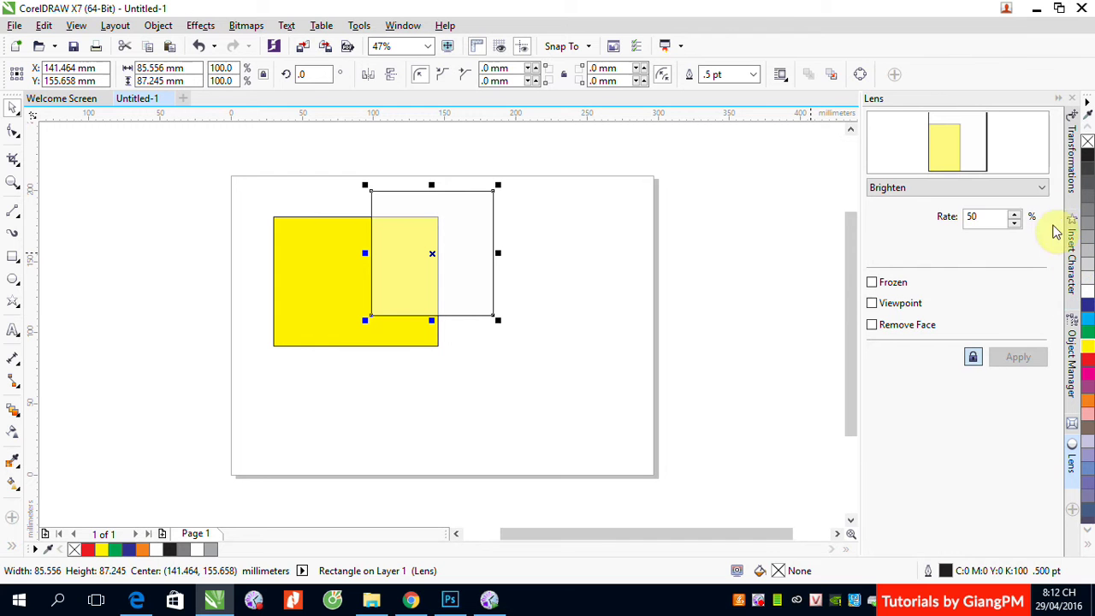
click(1045, 193)
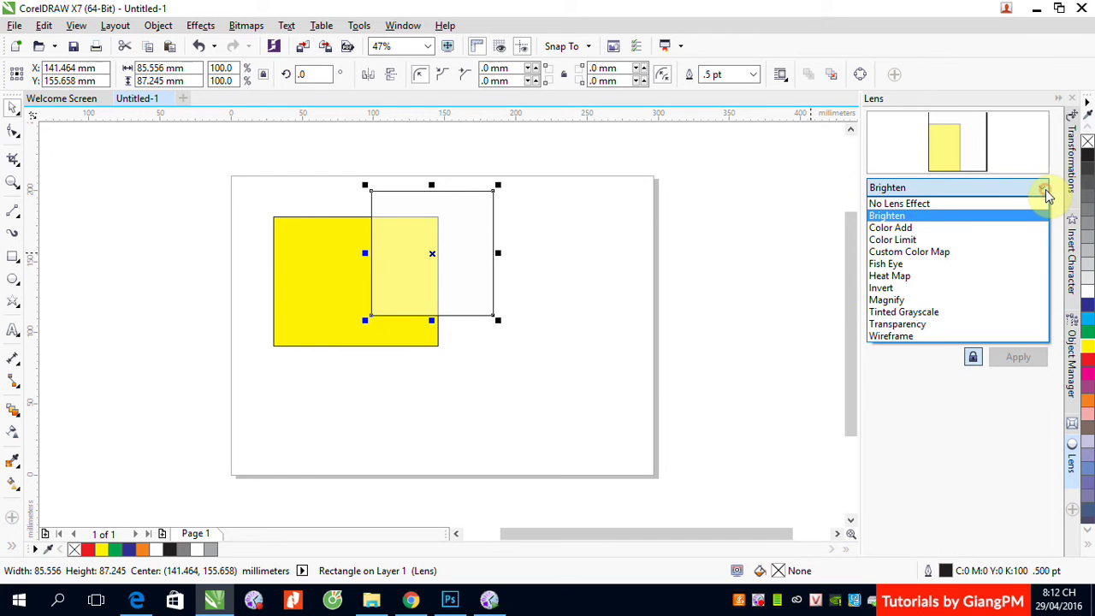
click(909, 227)
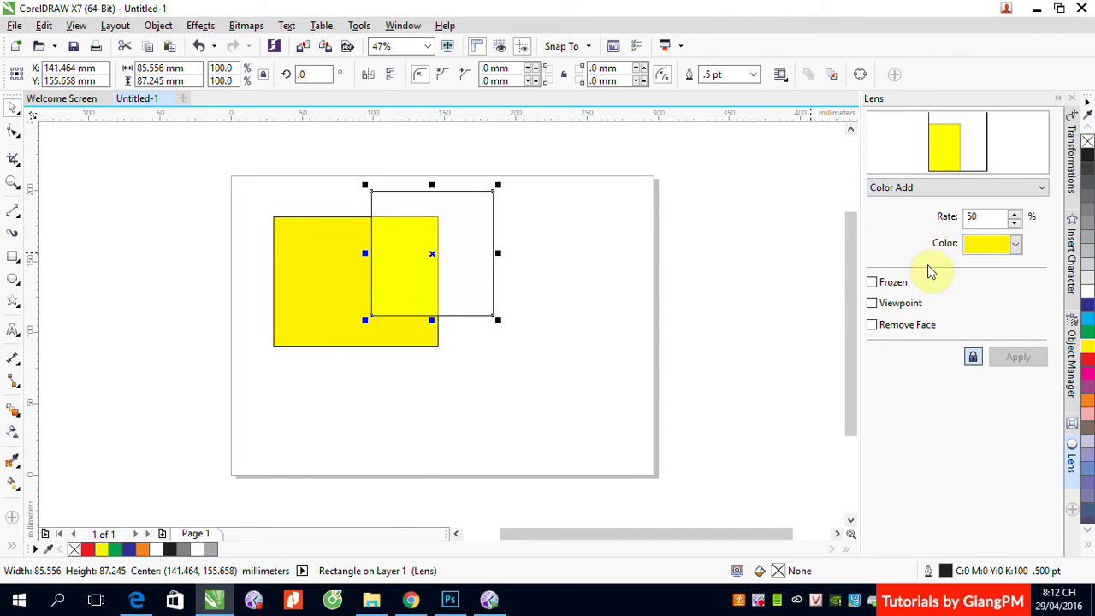
click(1018, 245)
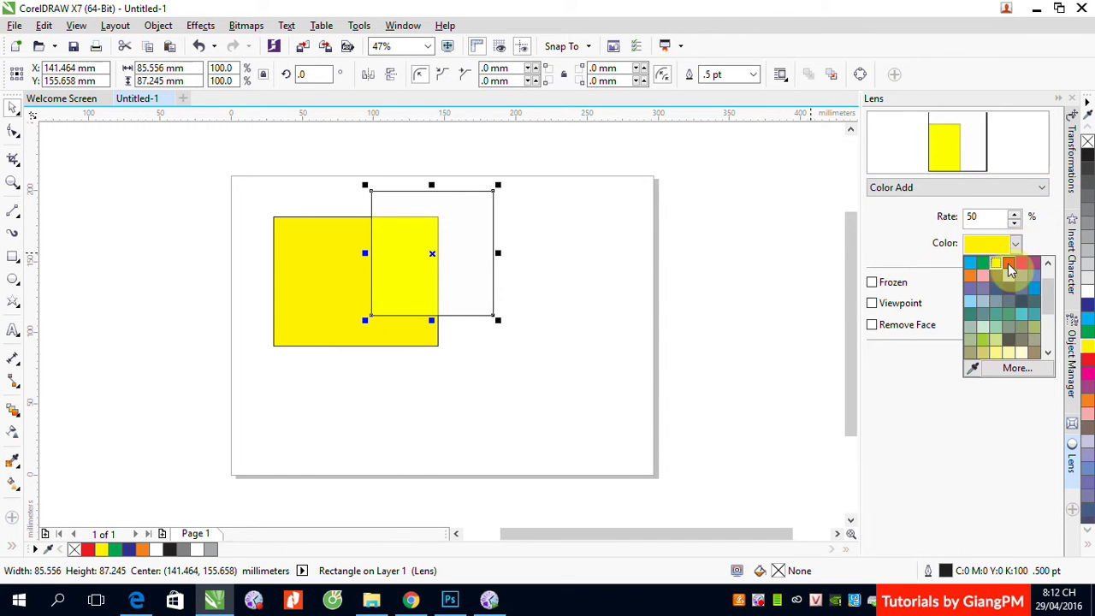
click(1009, 263)
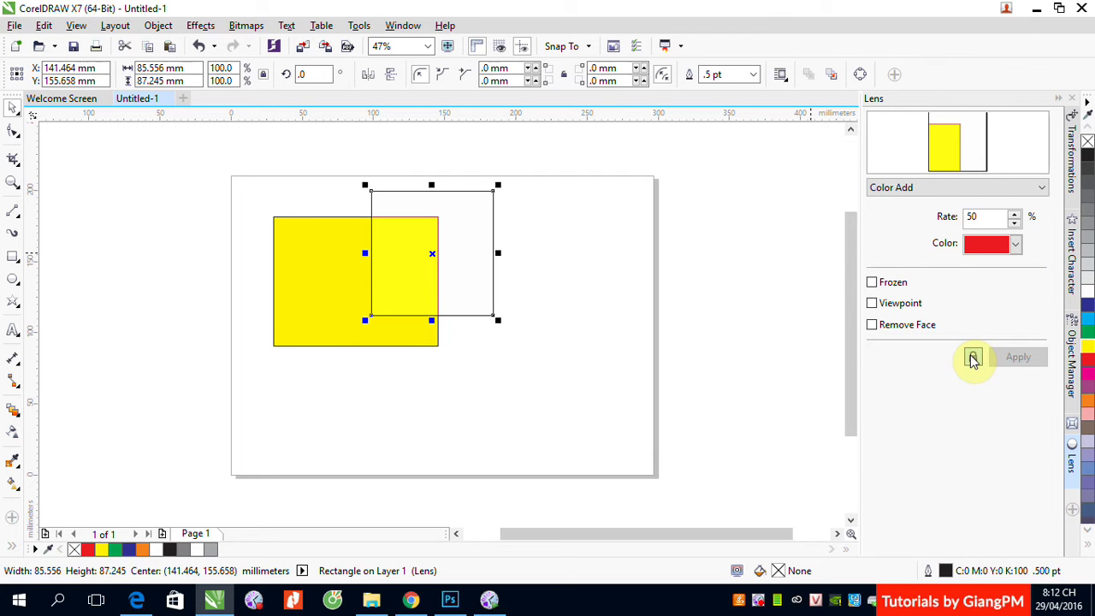
click(1016, 359)
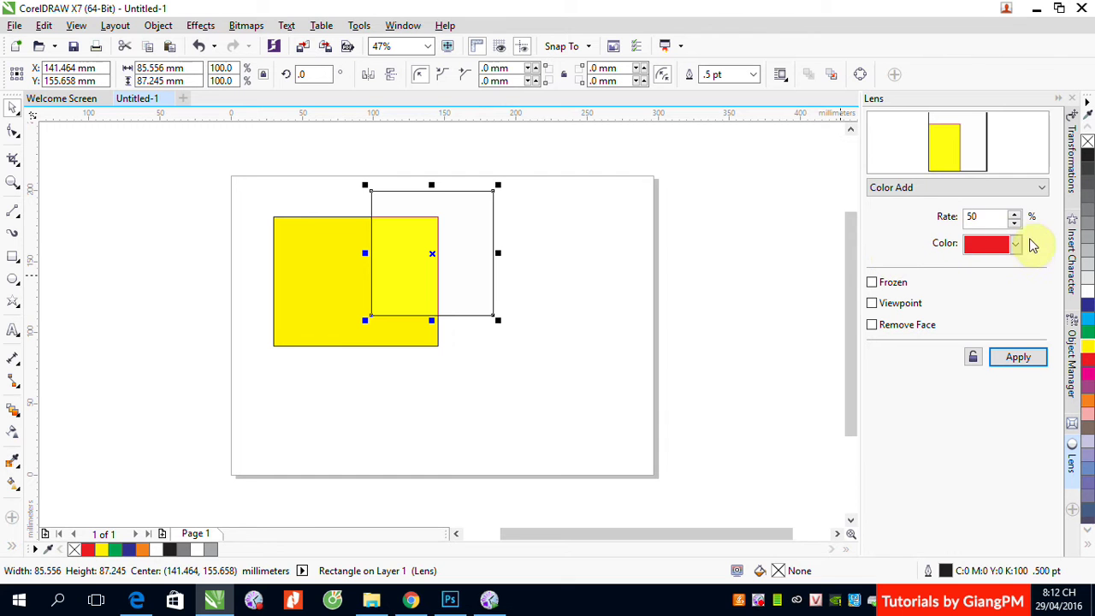
Set the Color Add lens rate to 100% and examine the overlap with the yellow rectangle up close.
double_click(977, 216)
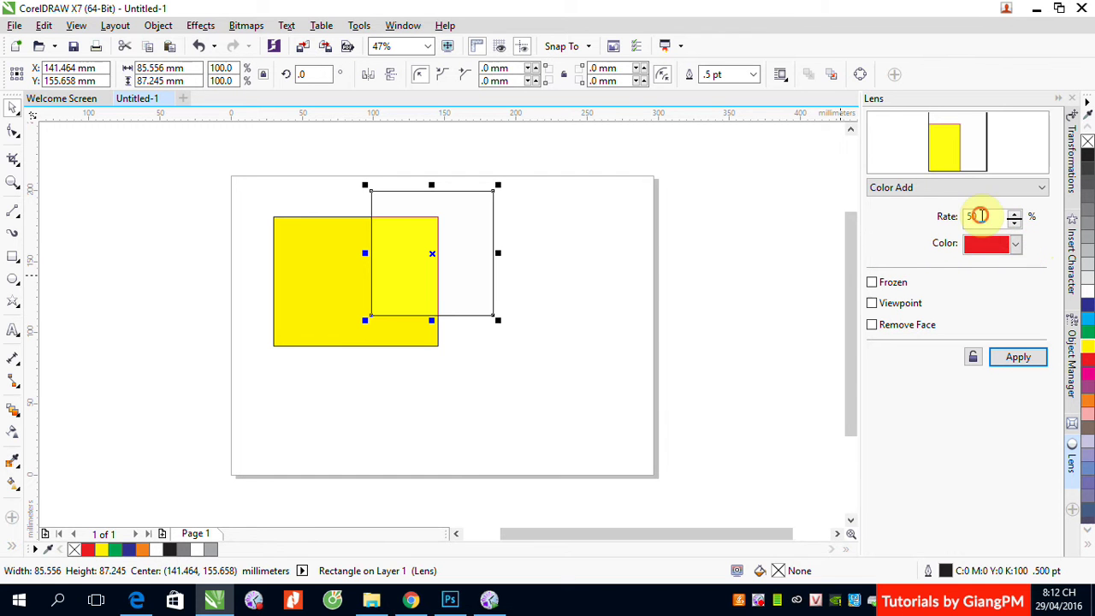
text(100)
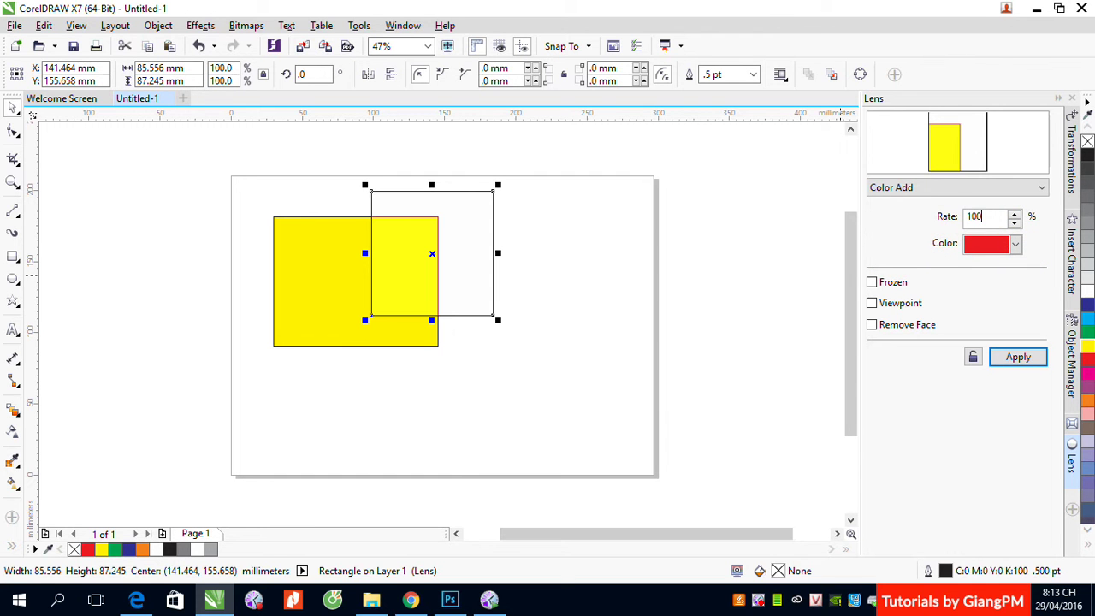
click(1020, 359)
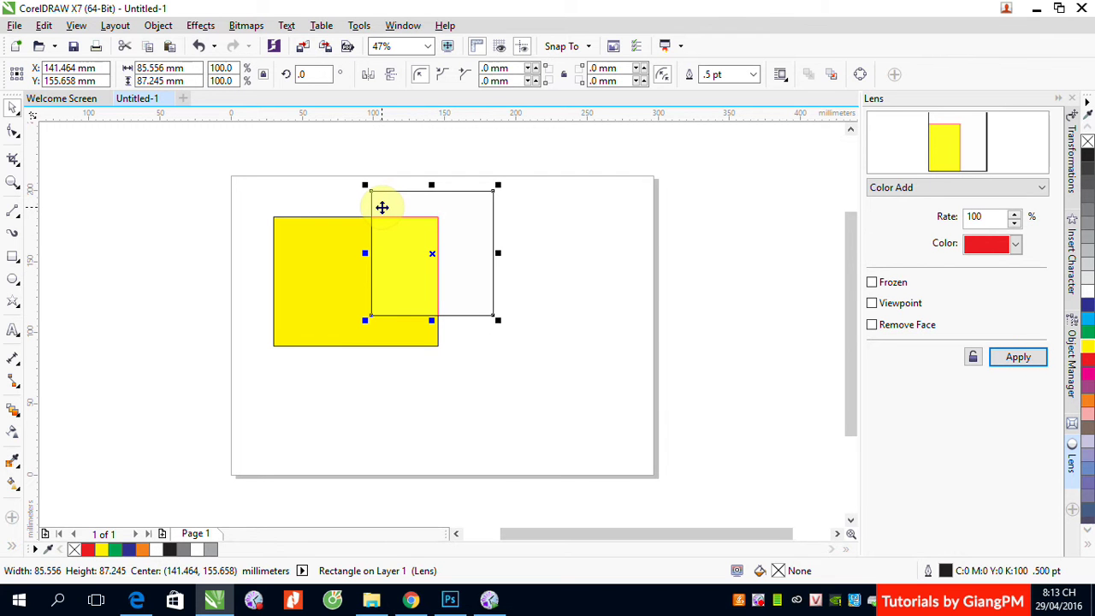
key(z)
drag(378, 197, 462, 310)
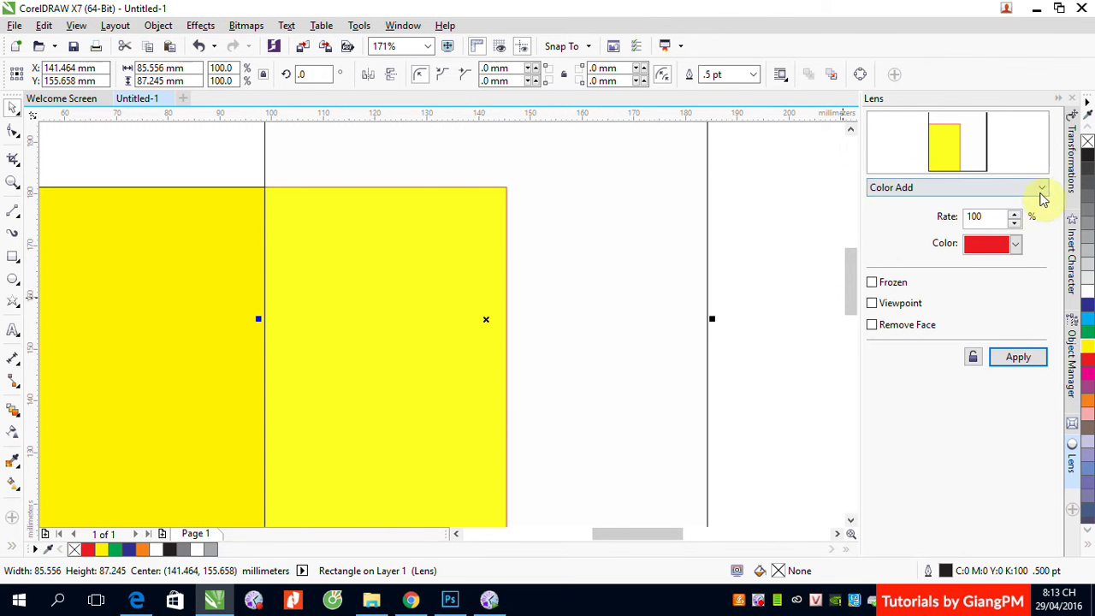
Change the rectangle's lens to Color Limit with a 50% rate and red colour.
click(1041, 189)
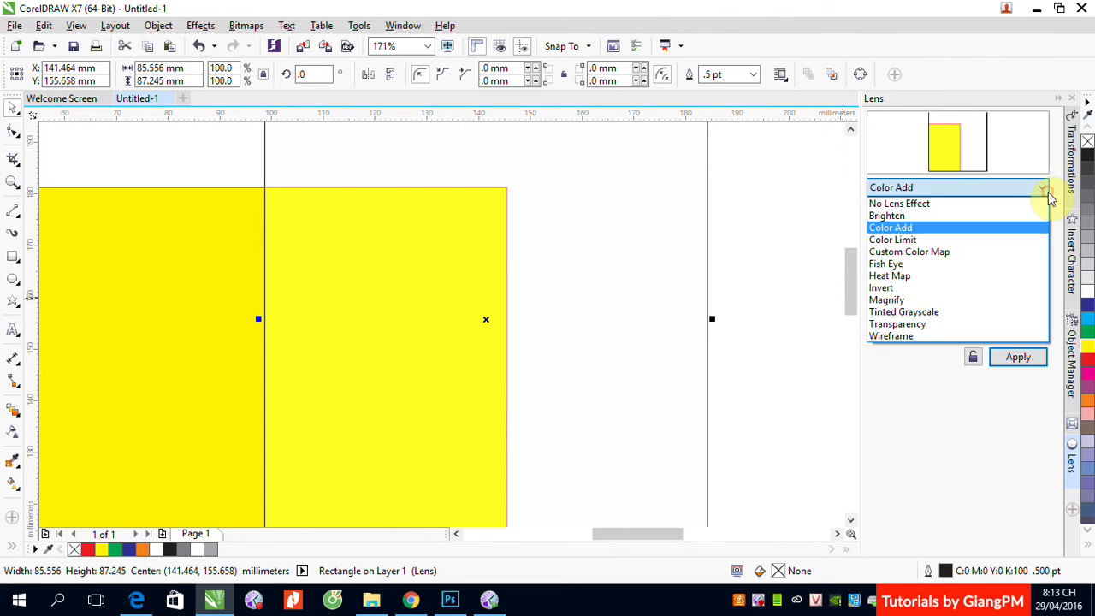
click(940, 240)
click(1018, 357)
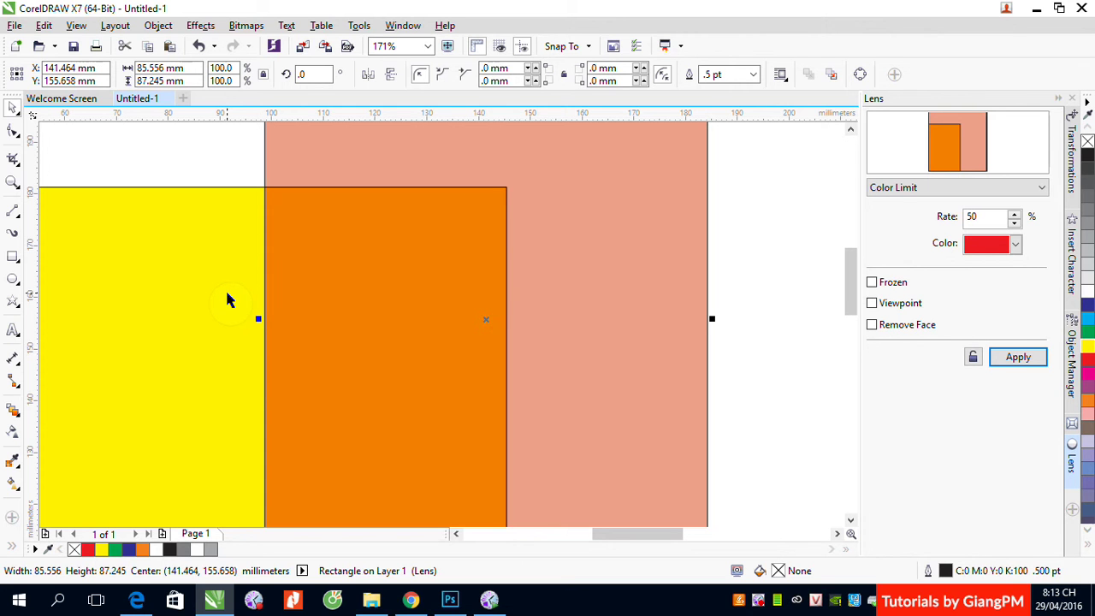
Enable Remove Face for the Color Limit lens and remove the lens rectangle's outline.
scroll(228, 297, down, 2)
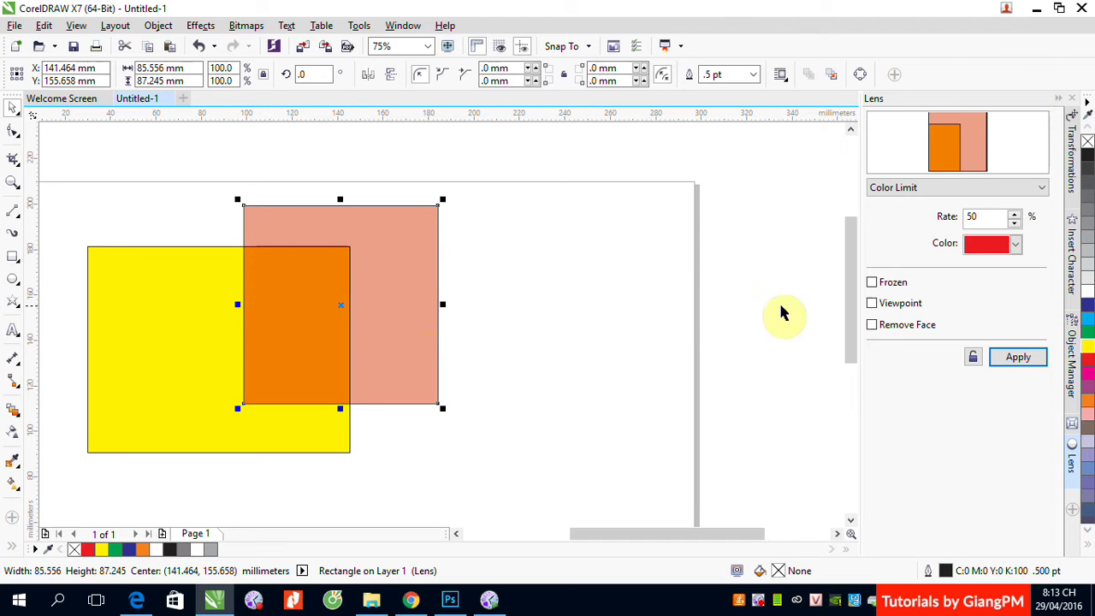
click(872, 329)
click(1015, 361)
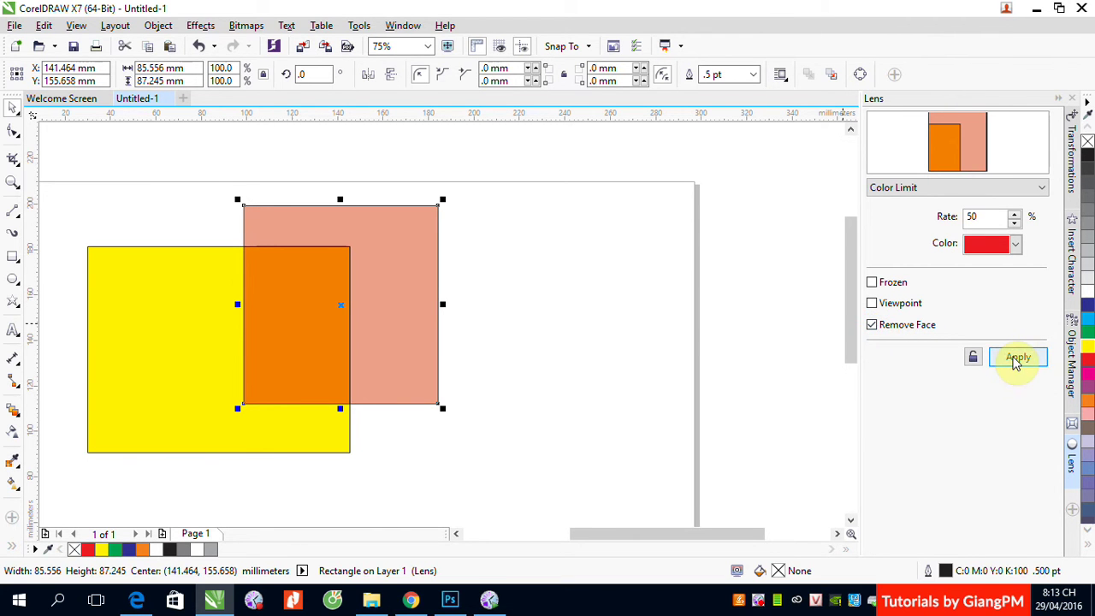
right_click(1088, 142)
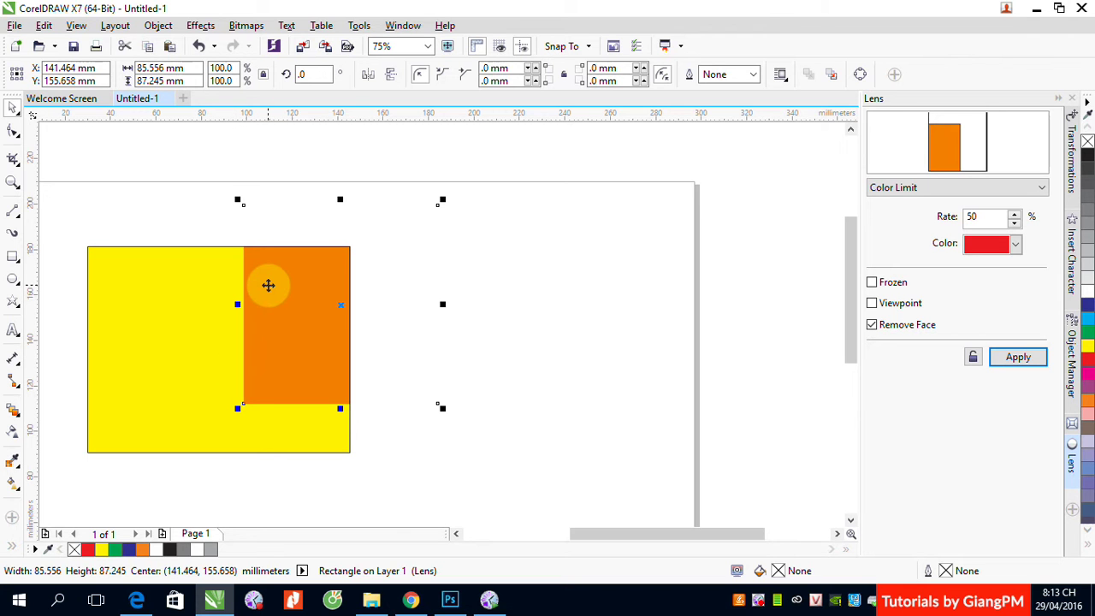
click(570, 286)
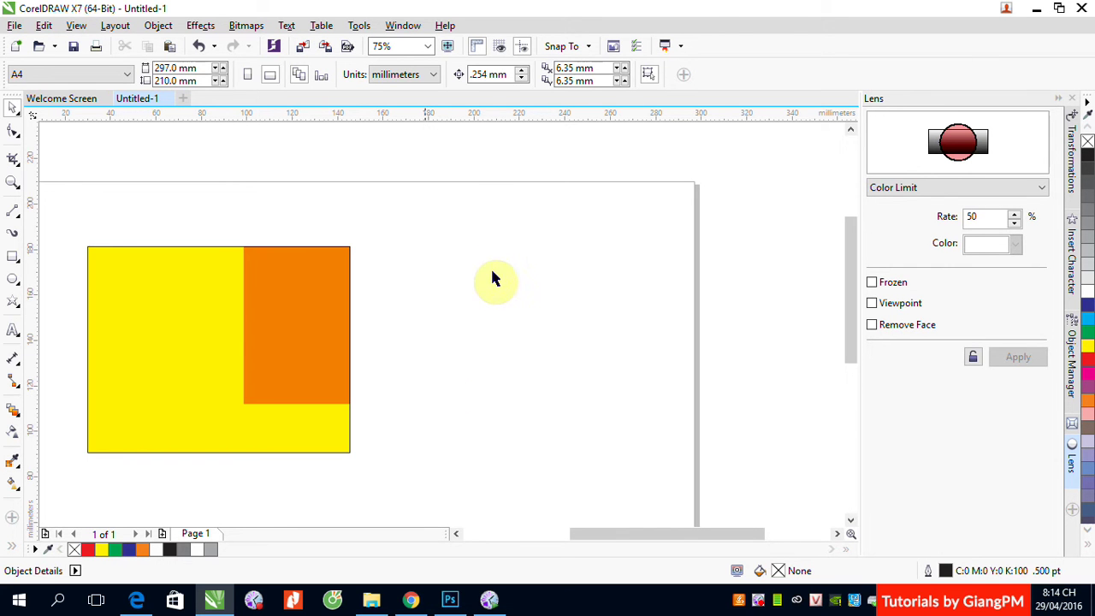
Draw a separate rectangle about 63 by 51 mm beside the lens example and fill it yellow.
click(12, 257)
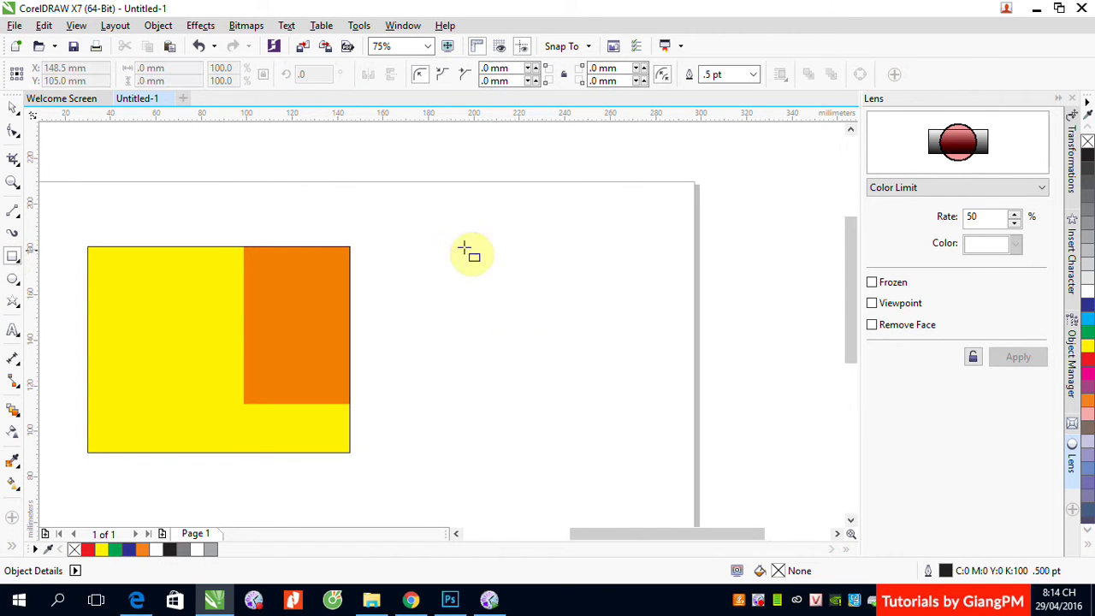
drag(463, 246, 605, 363)
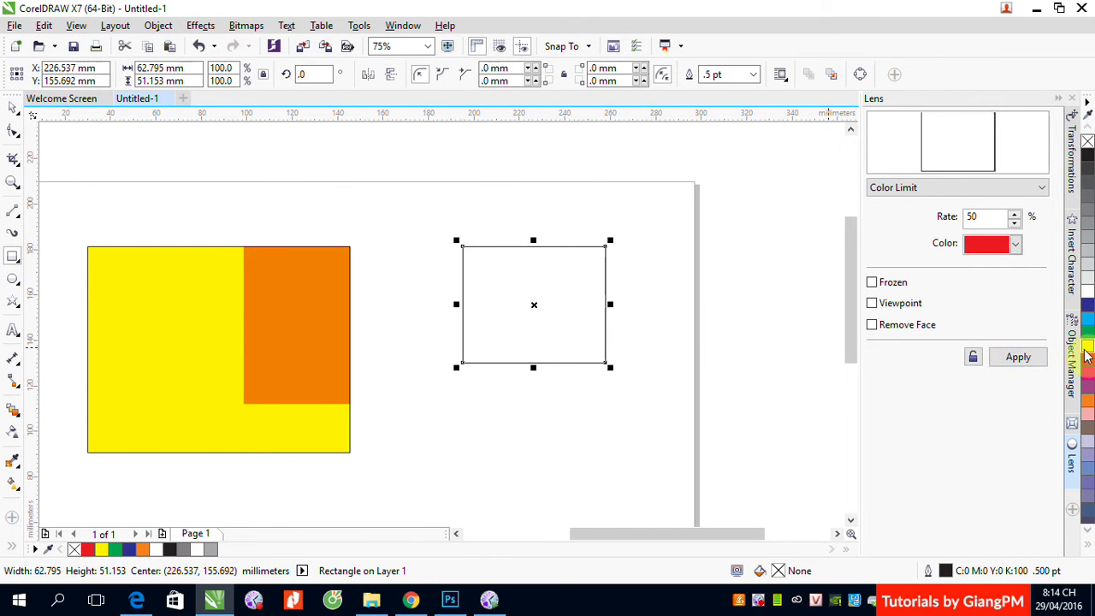
click(1087, 352)
Draw a rectangle about 38 by 51 mm over the small yellow rectangle's upper-right corner and fill it red.
mouse_move(553, 206)
mouse_down()
mouse_move(579, 269)
mouse_move(641, 324)
mouse_up()
click(18, 109)
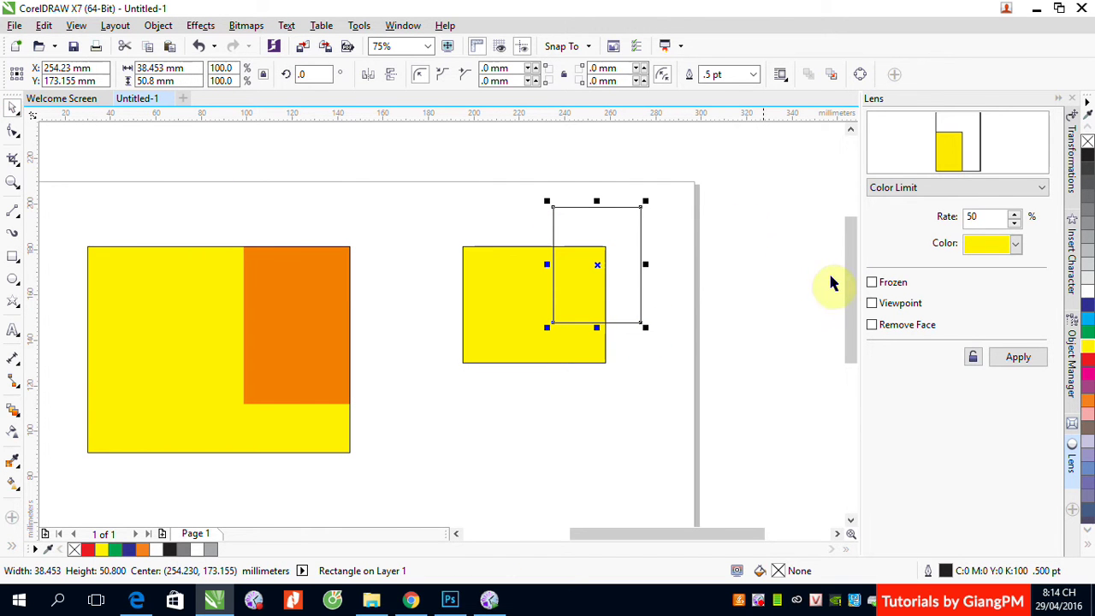
click(1087, 363)
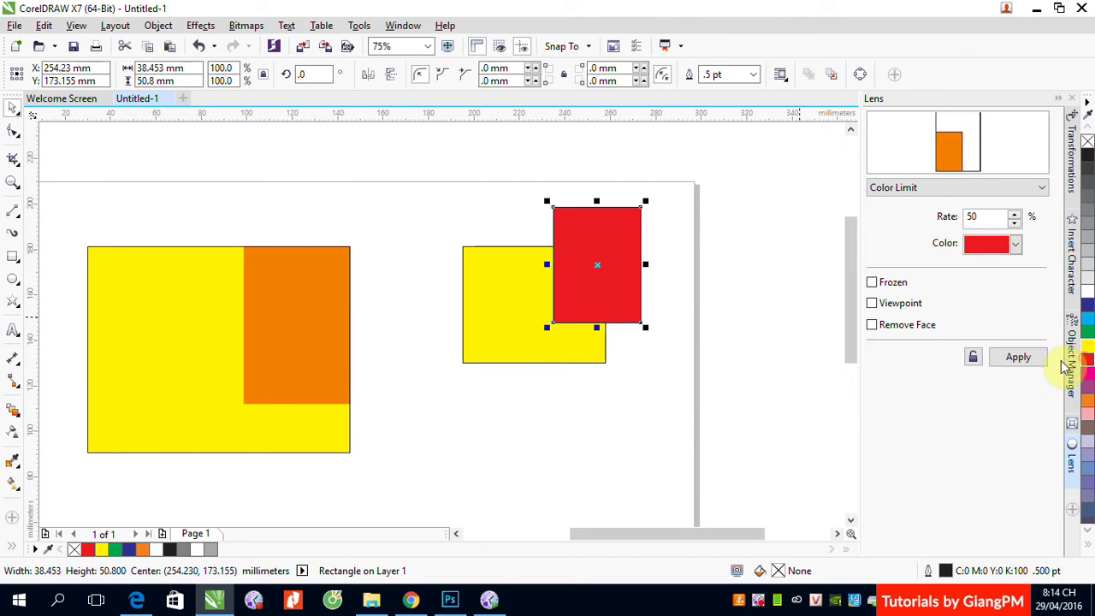
click(688, 271)
Intersect the small yellow and red rectangles and fill the resulting overlap piece with orange.
click(516, 282)
shift+click(611, 233)
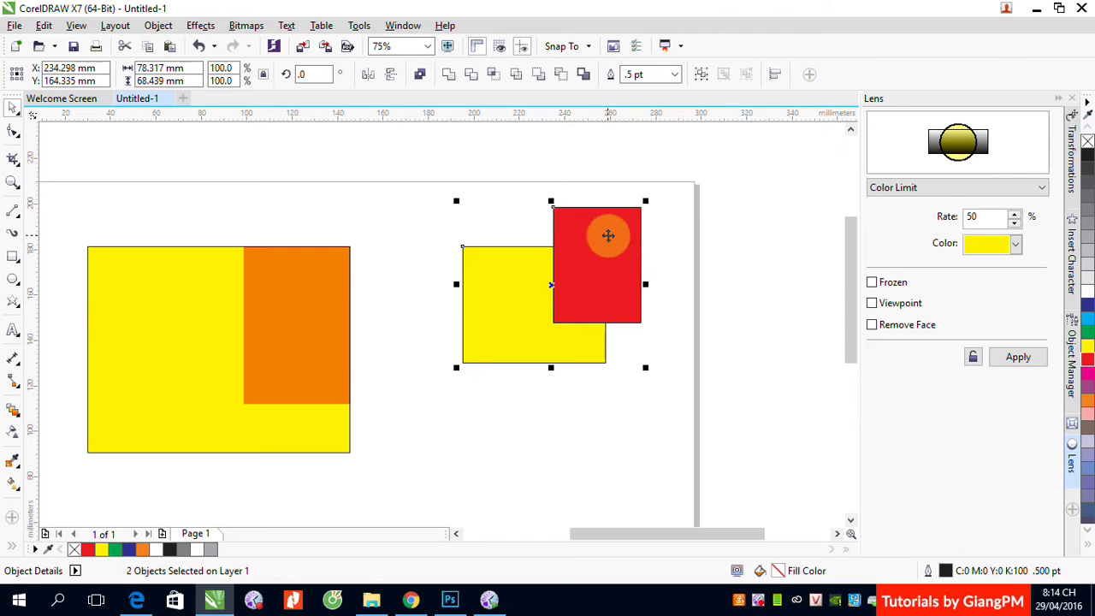
click(493, 76)
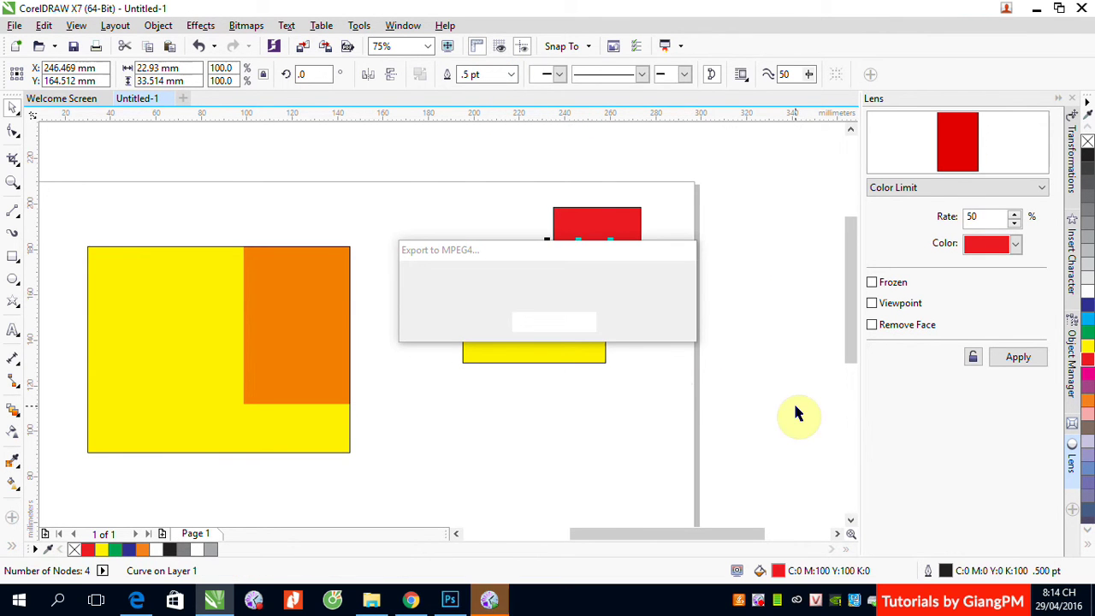
click(795, 413)
click(575, 294)
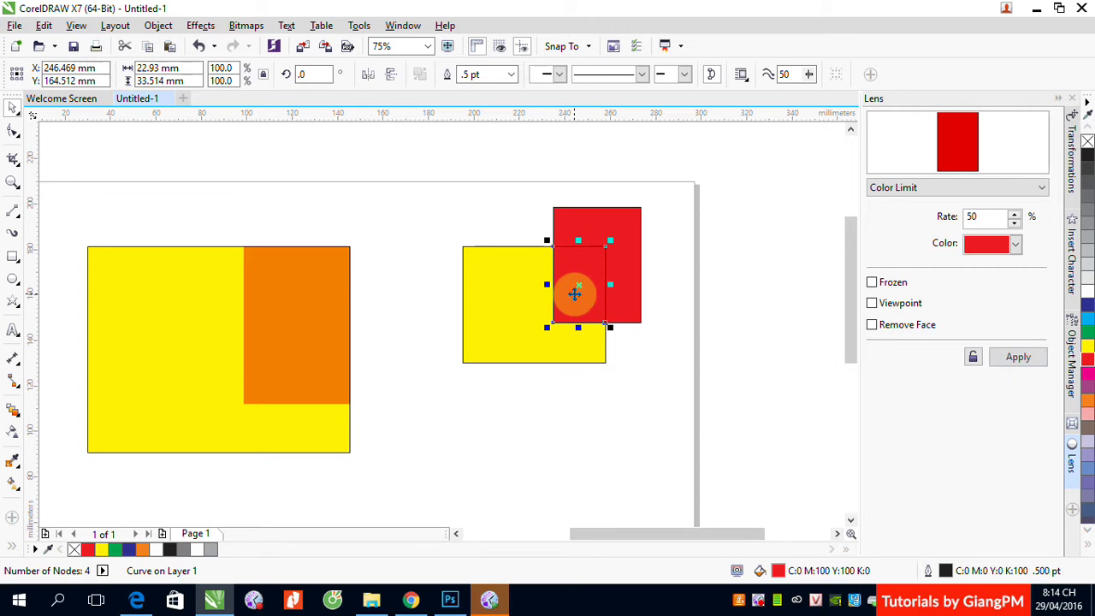
click(1087, 407)
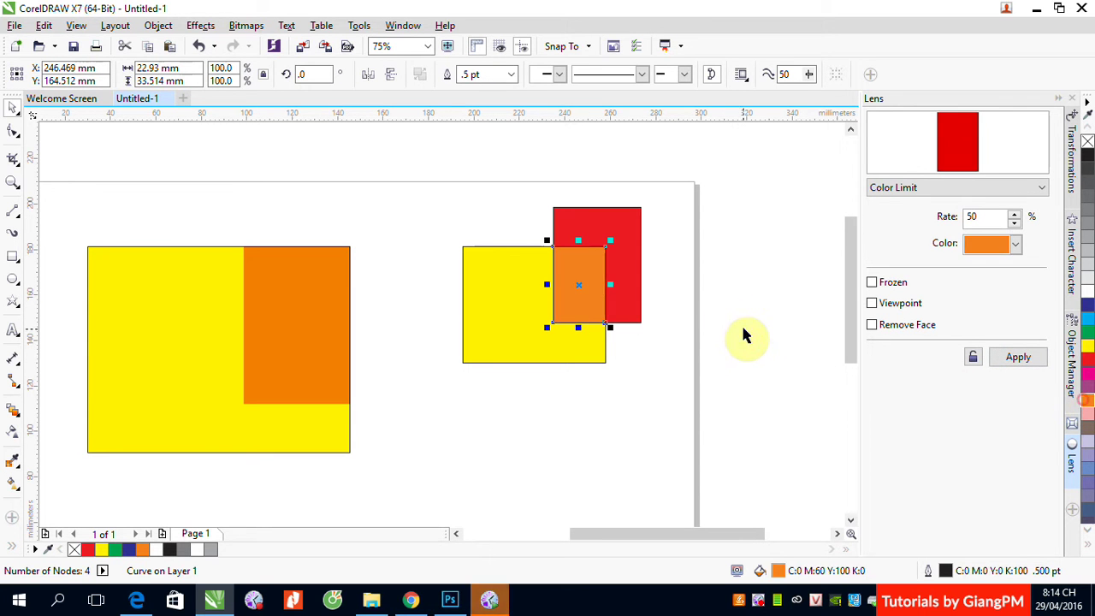
click(727, 311)
Move the orange overlap piece away to the lower right and reposition the red rectangle over the small yellow rectangle's corner.
click(602, 230)
drag(602, 230, 727, 254)
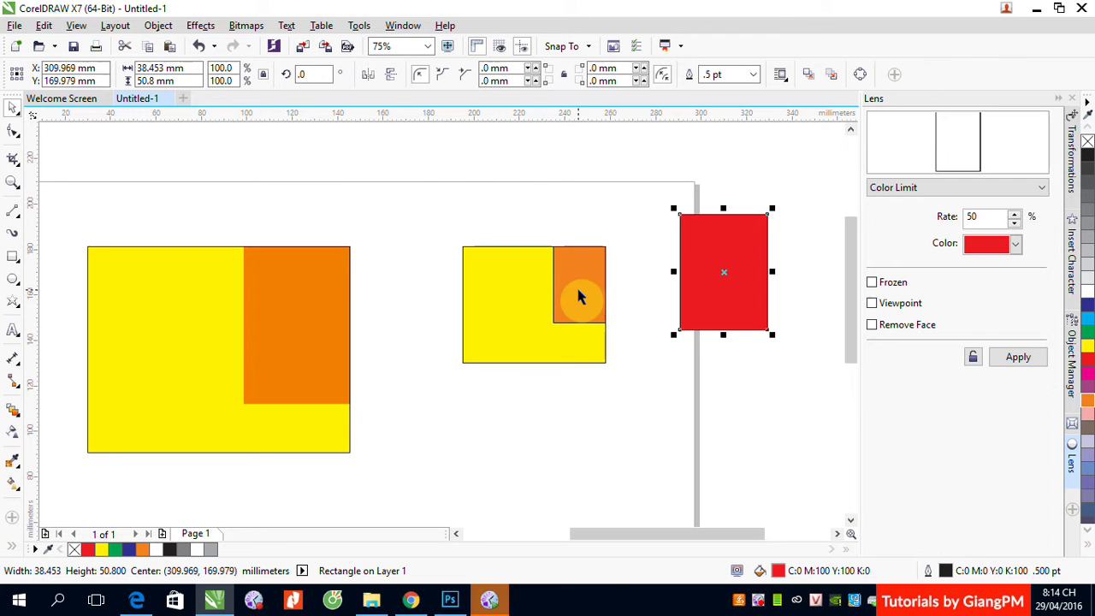
drag(579, 296, 710, 438)
drag(734, 291, 601, 270)
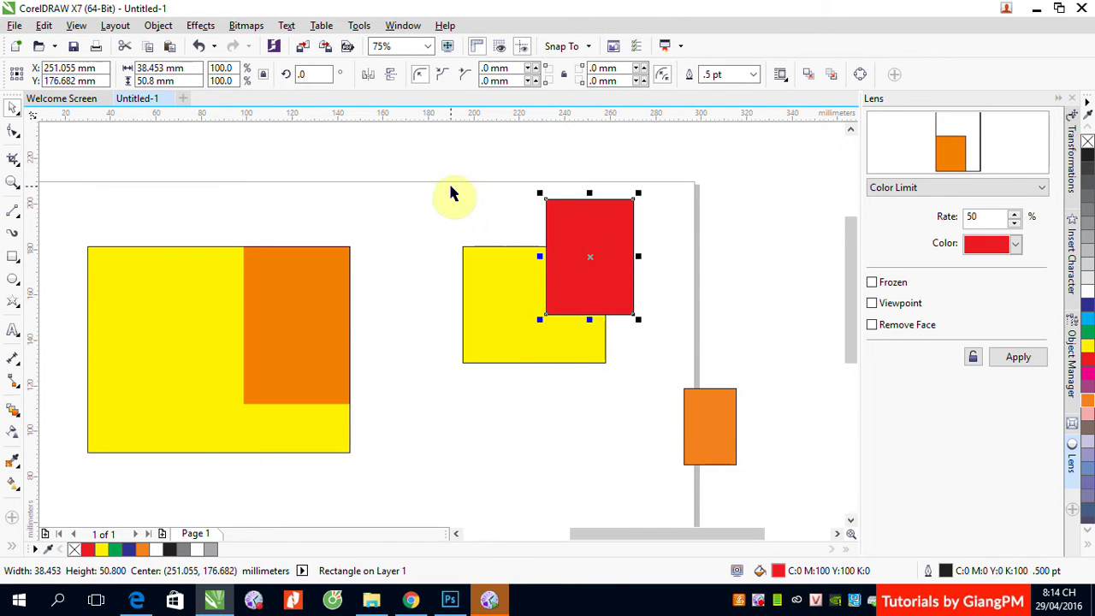
Remove the fills from the small yellow and red rectangles and use Smart Fill to colour their overlap orange.
drag(634, 366, 660, 386)
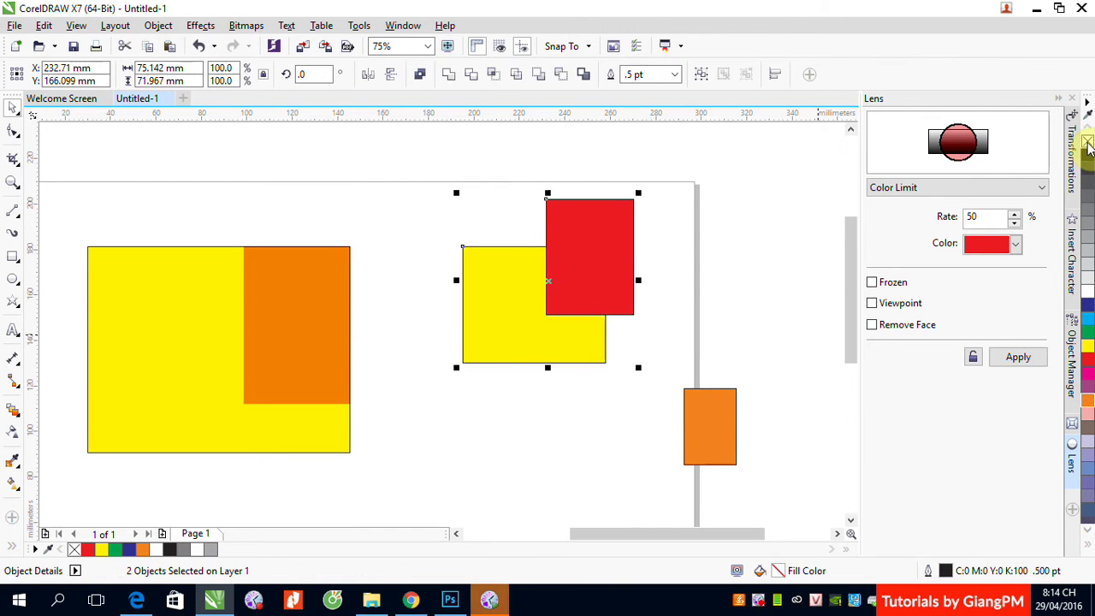
click(1088, 141)
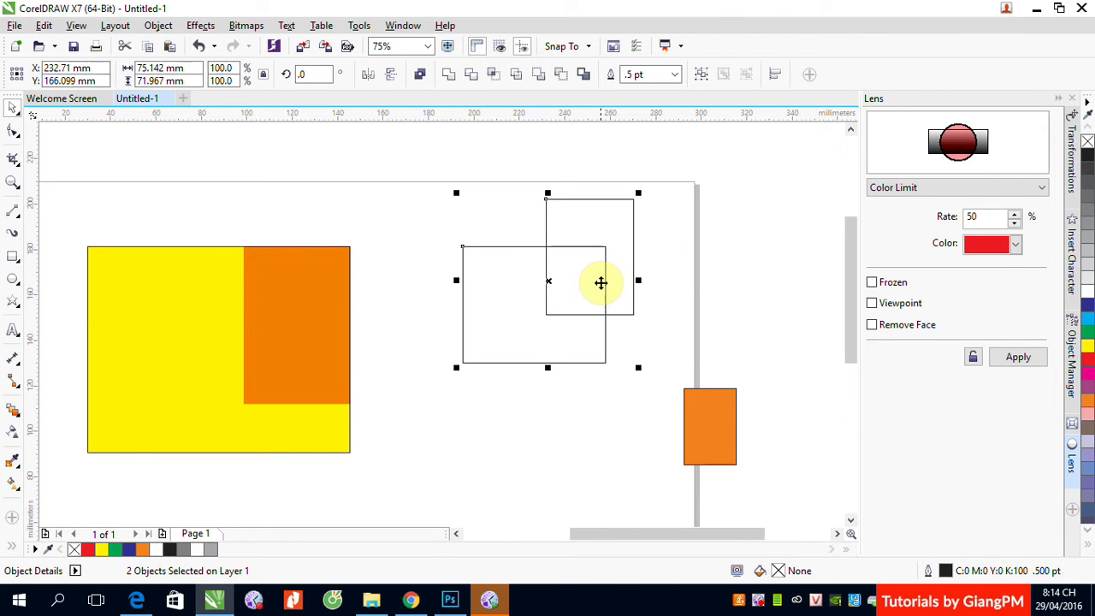
click(12, 487)
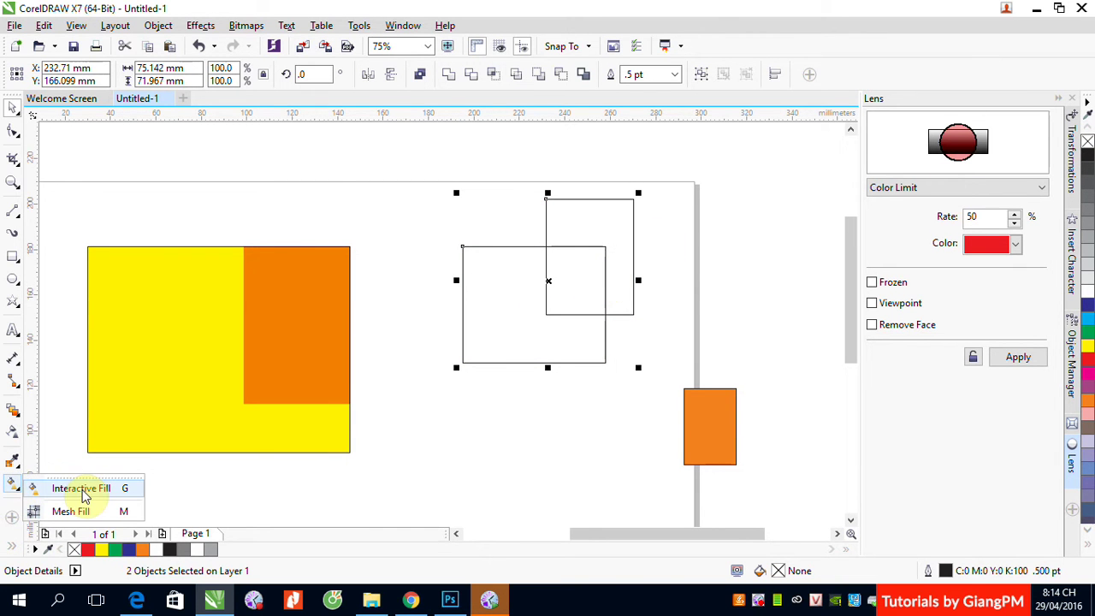
click(350, 493)
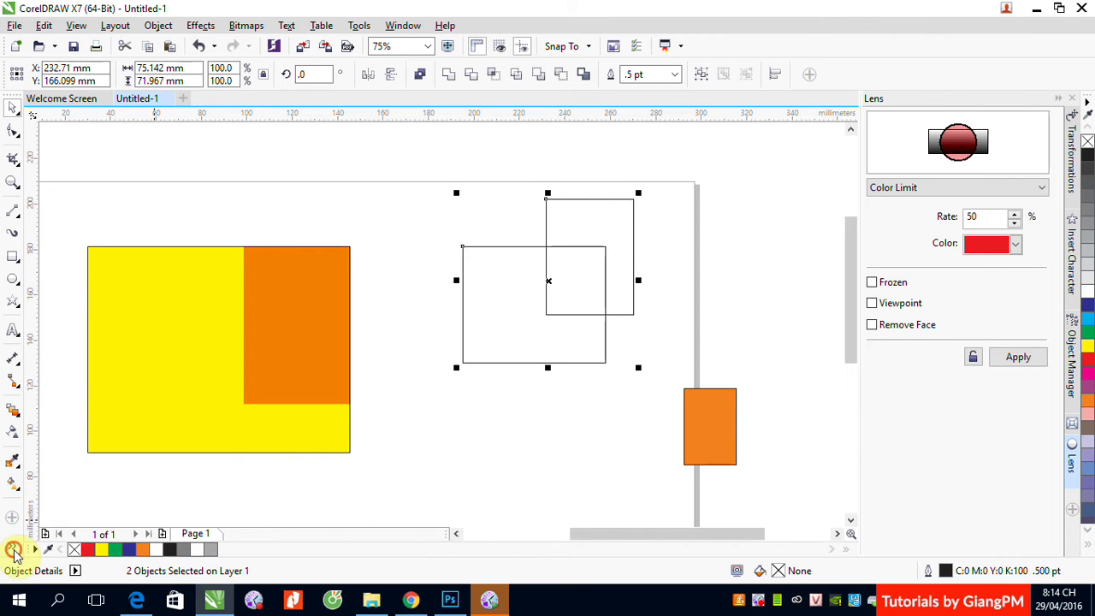
click(12, 545)
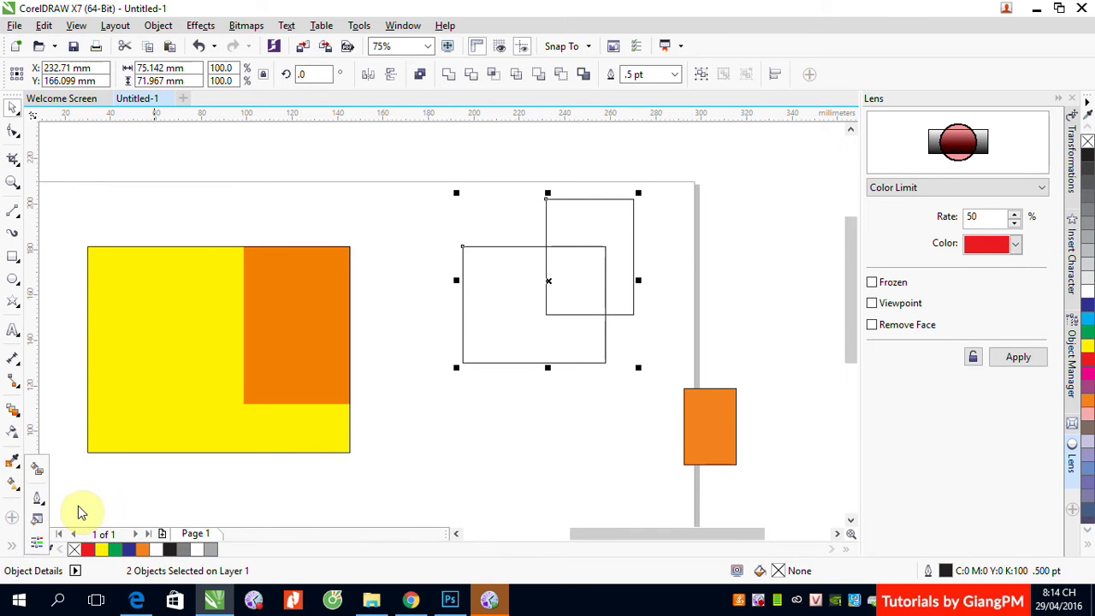
click(36, 469)
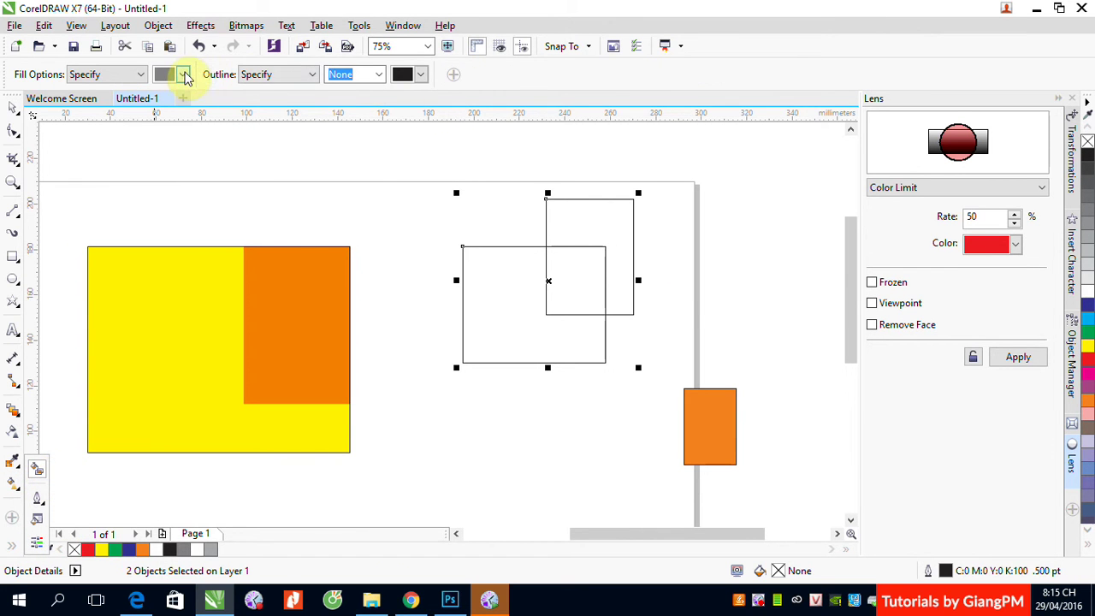
click(182, 74)
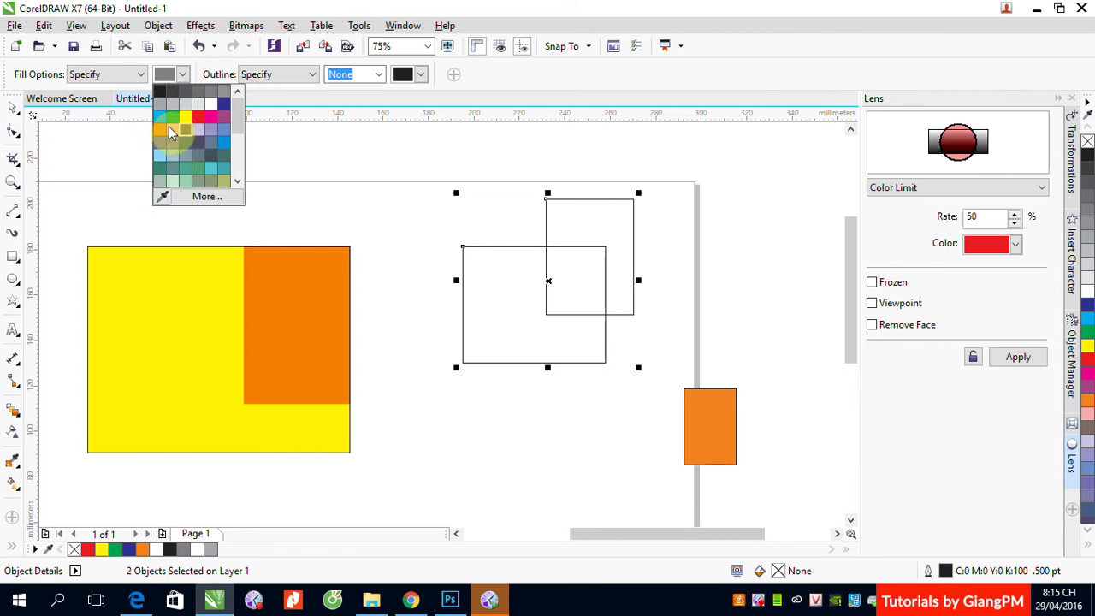
click(158, 130)
click(557, 276)
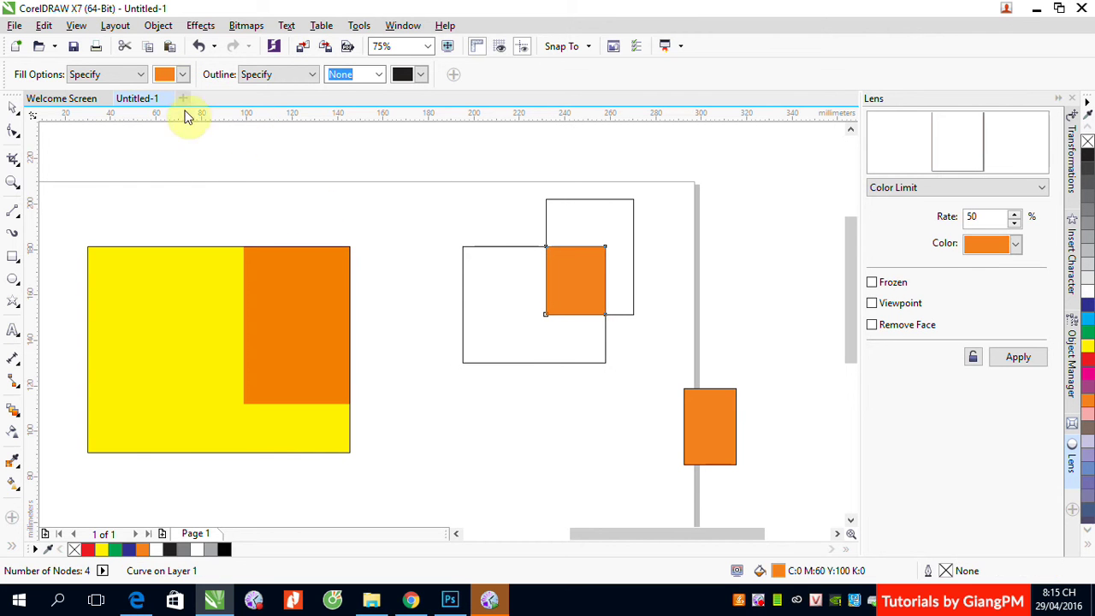
Use Smart Fill to colour the remaining L-shaped area of the small lower rectangle yellow.
click(182, 75)
scroll(235, 128, up, 2)
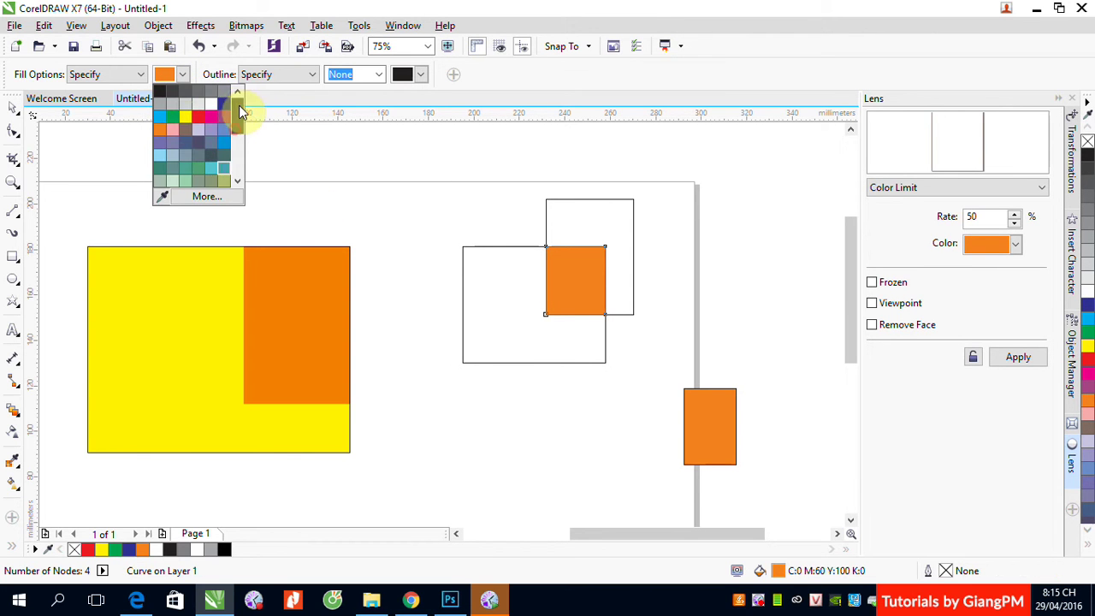
click(180, 120)
click(492, 275)
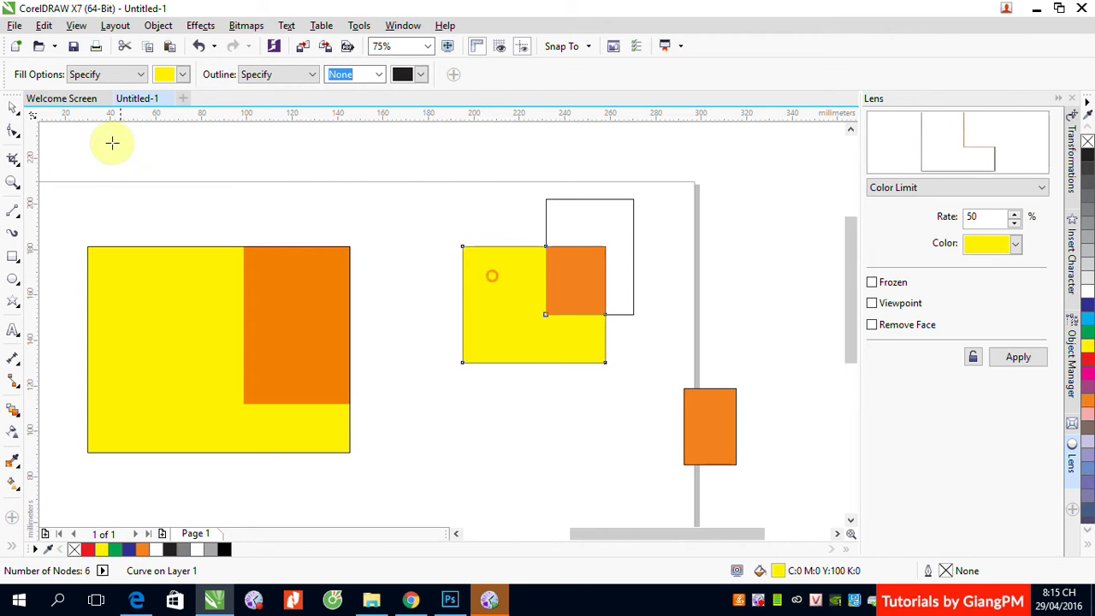
Move the unfilled upper rectangle off the overlap to the empty area beyond the page's right edge.
click(12, 108)
click(75, 135)
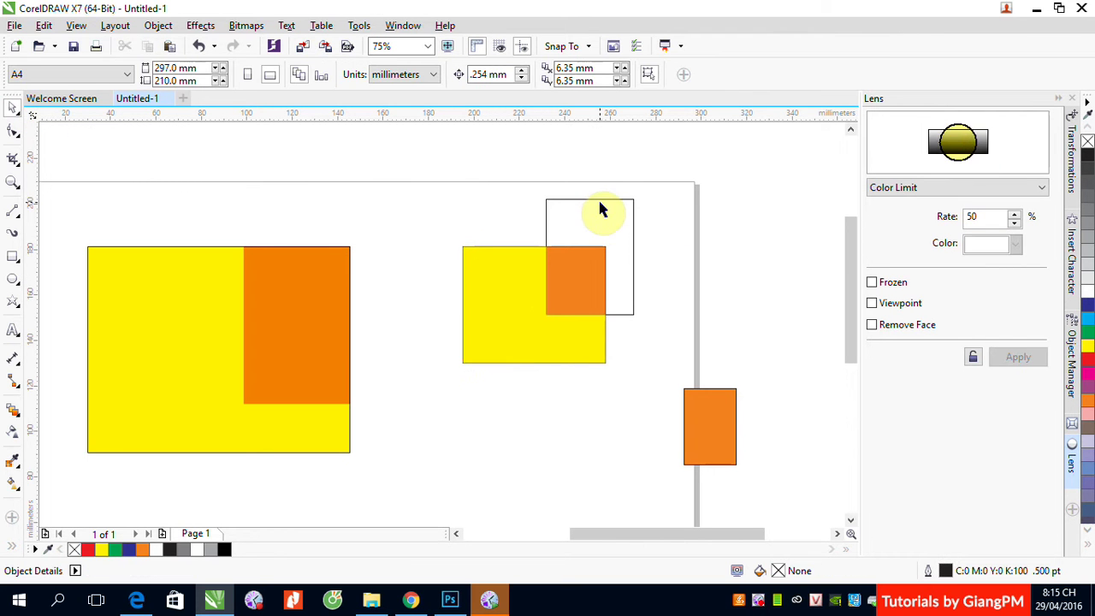
drag(600, 206, 736, 200)
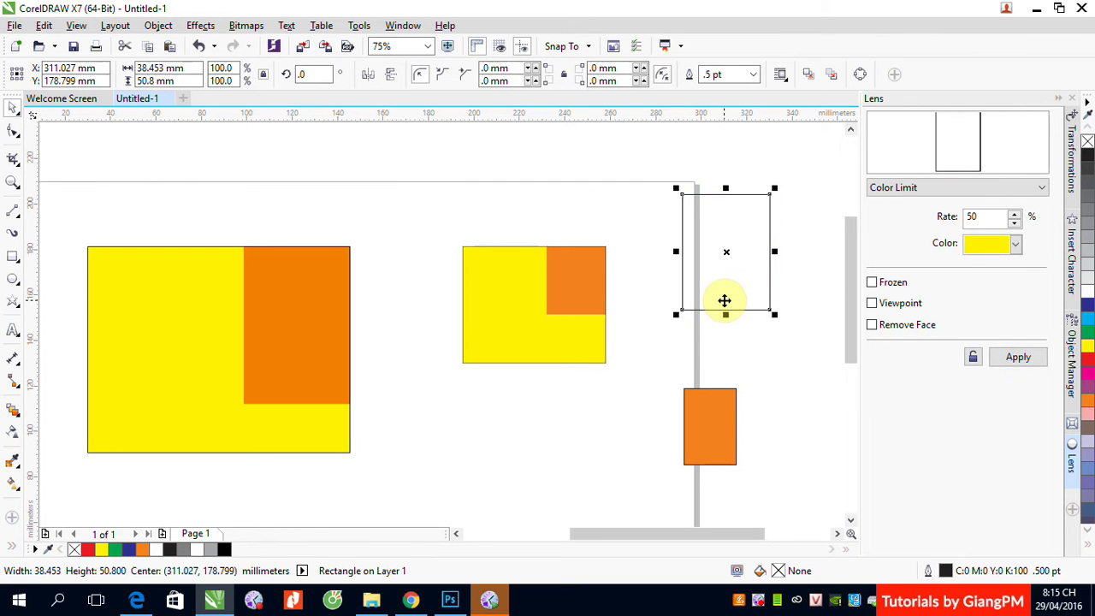
Turn off Remove Face for the Color Limit lens on the large yellow rectangle and apply a rate of 100%.
click(317, 304)
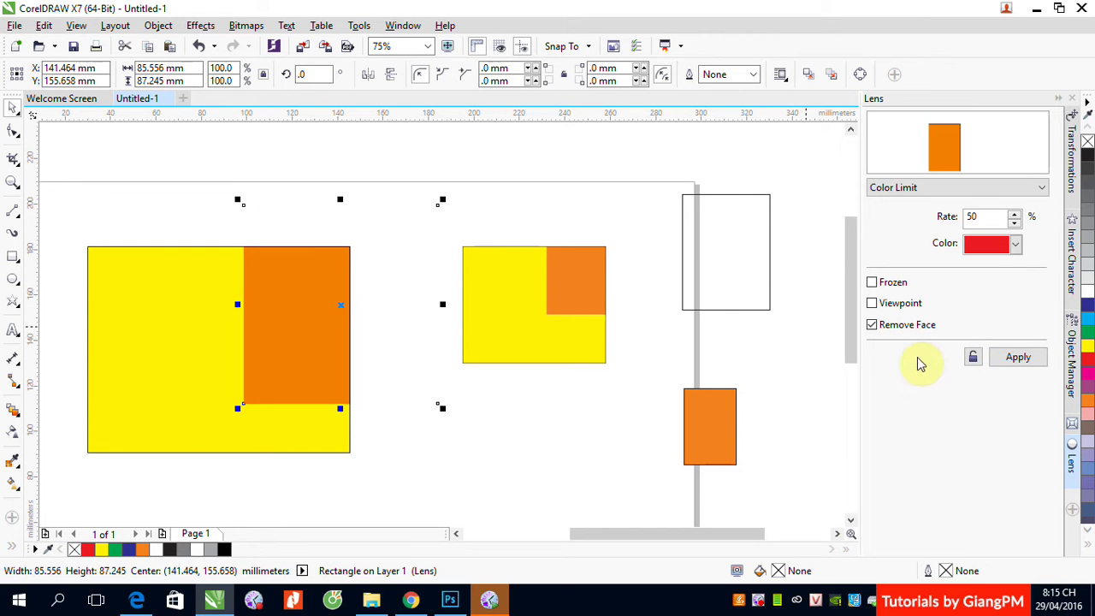
click(872, 326)
click(1016, 357)
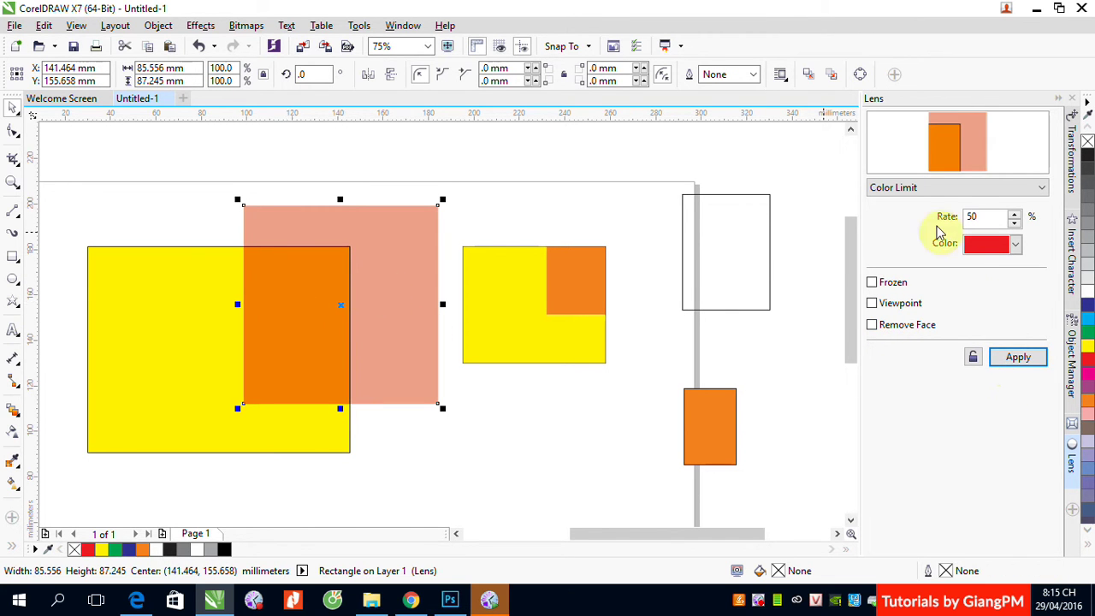
drag(985, 217, 958, 221)
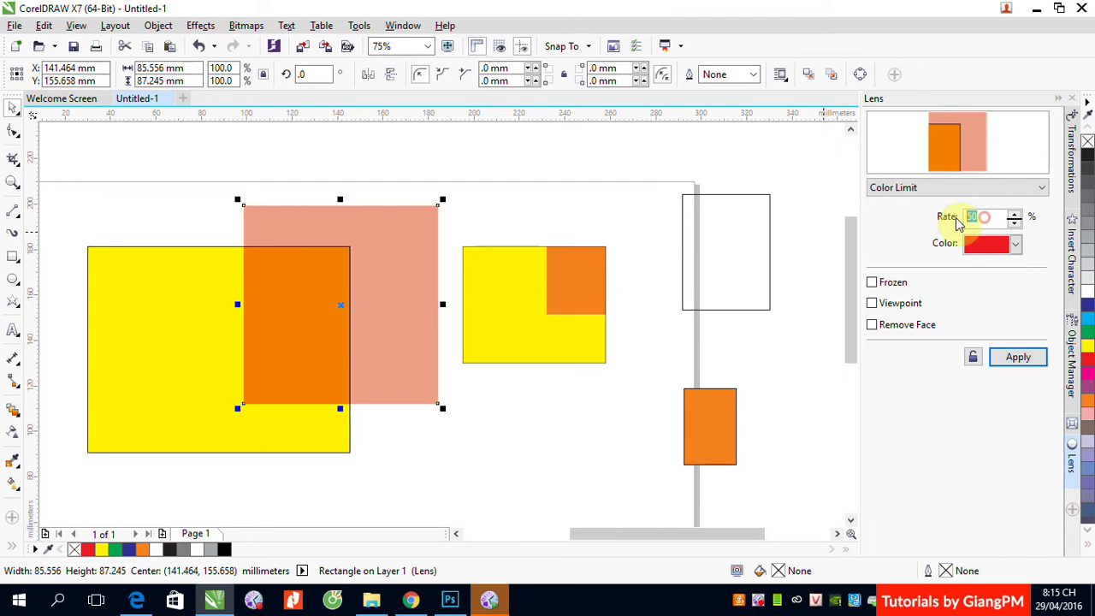
key(Return)
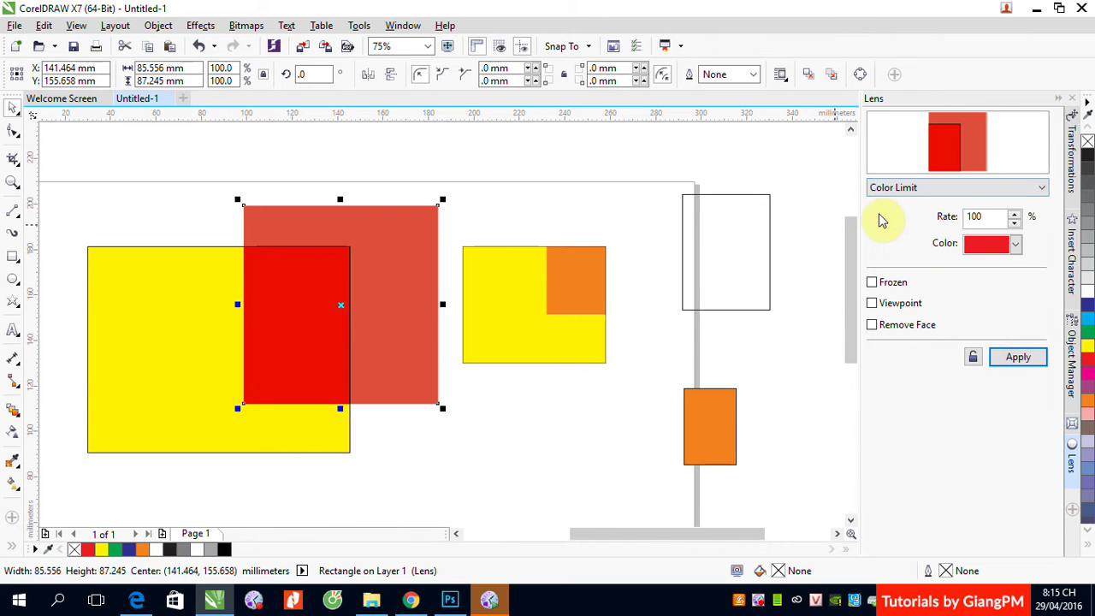
Set the Color Limit lens rate to 50% and apply it with Remove Face turned on.
click(302, 307)
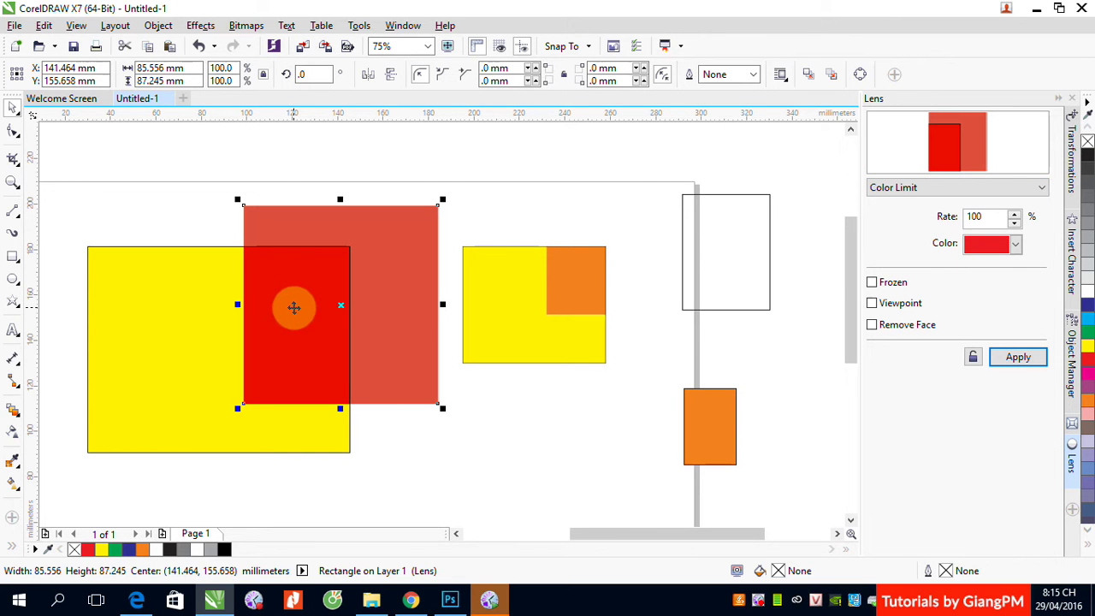
click(988, 224)
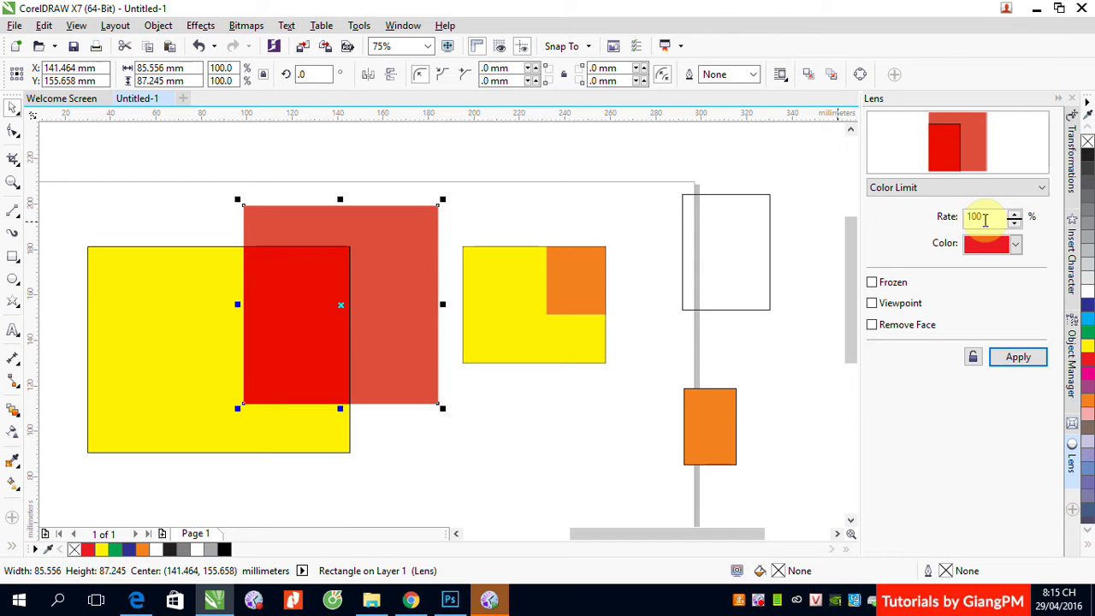
drag(986, 220, 964, 219)
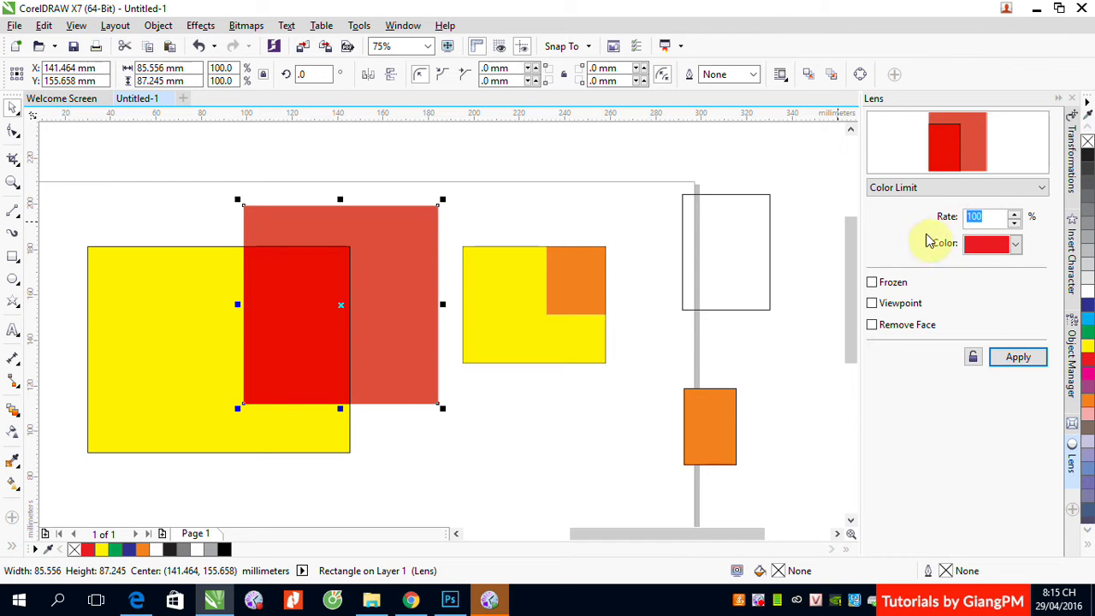
click(363, 307)
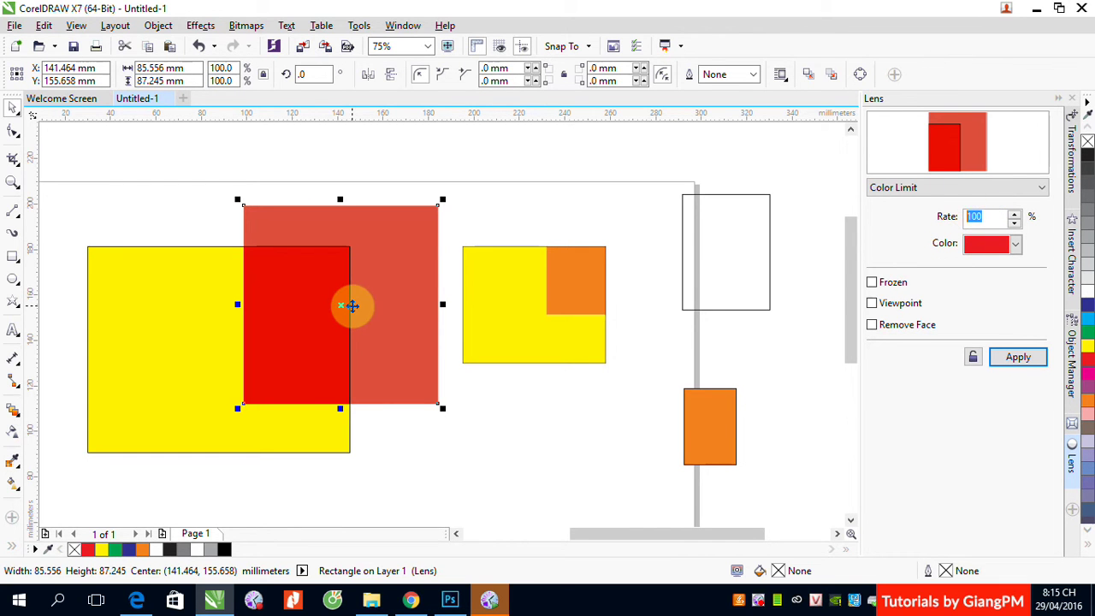
text(50)
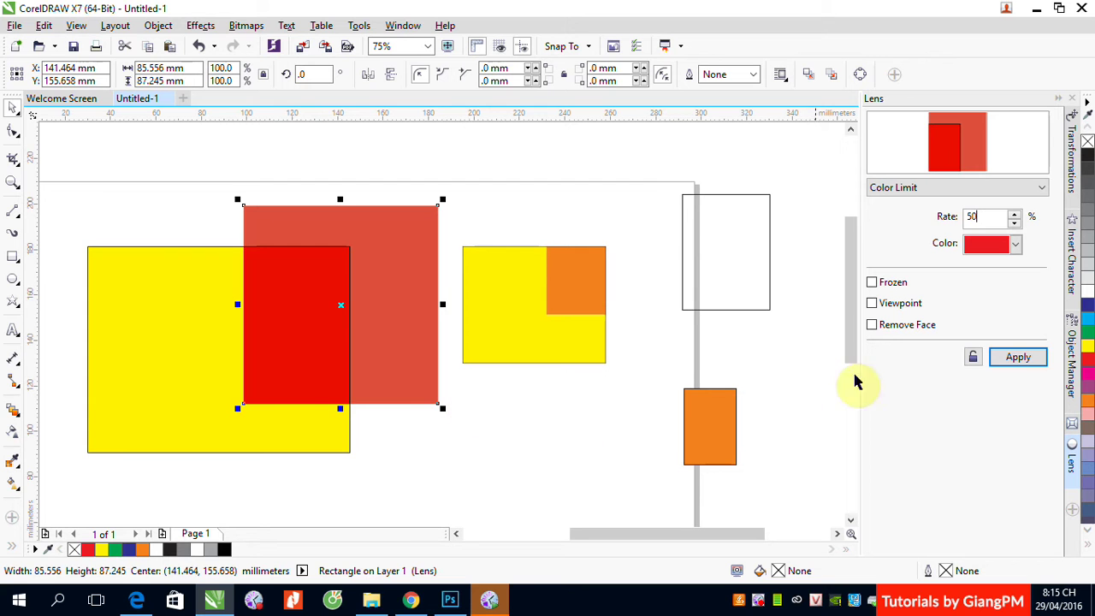
click(1018, 357)
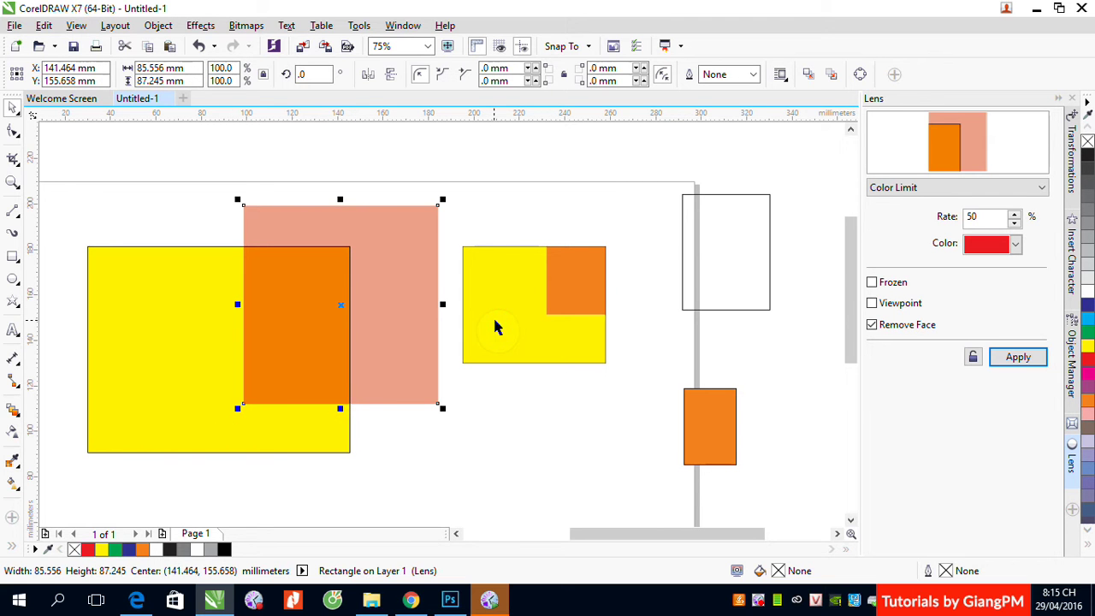
click(1016, 357)
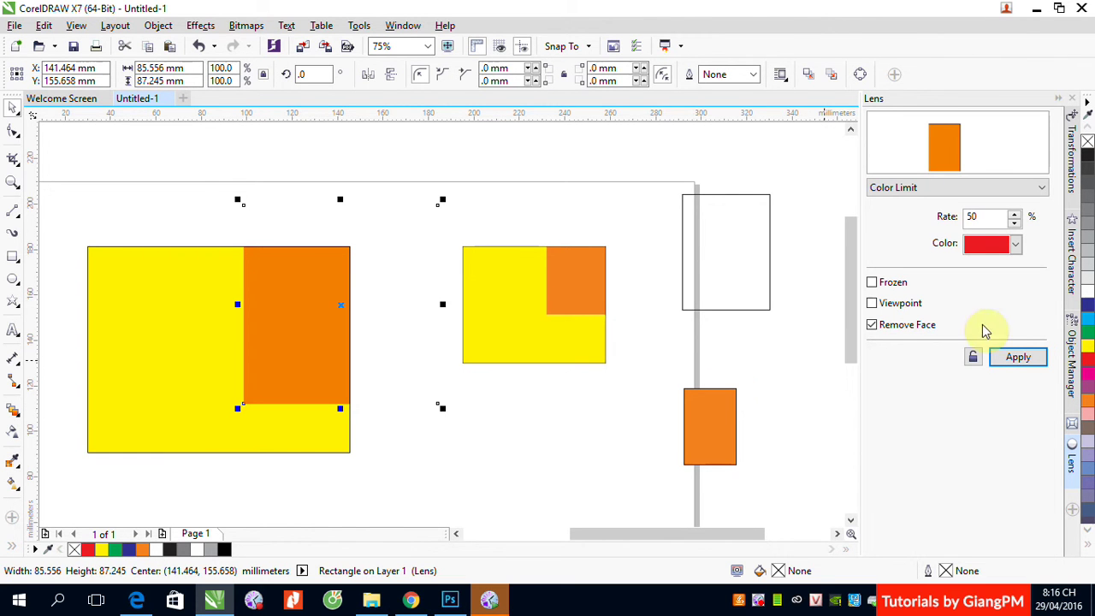
Apply a Custom Color Map lens to the rectangle with the Direct Palette running from red to cyan.
click(1043, 188)
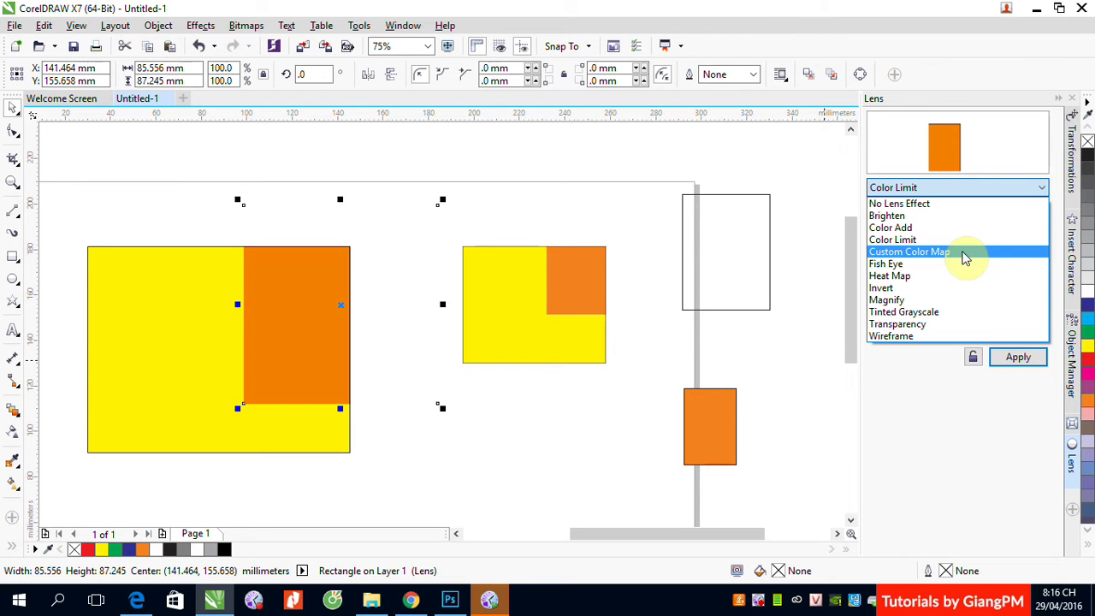
click(964, 253)
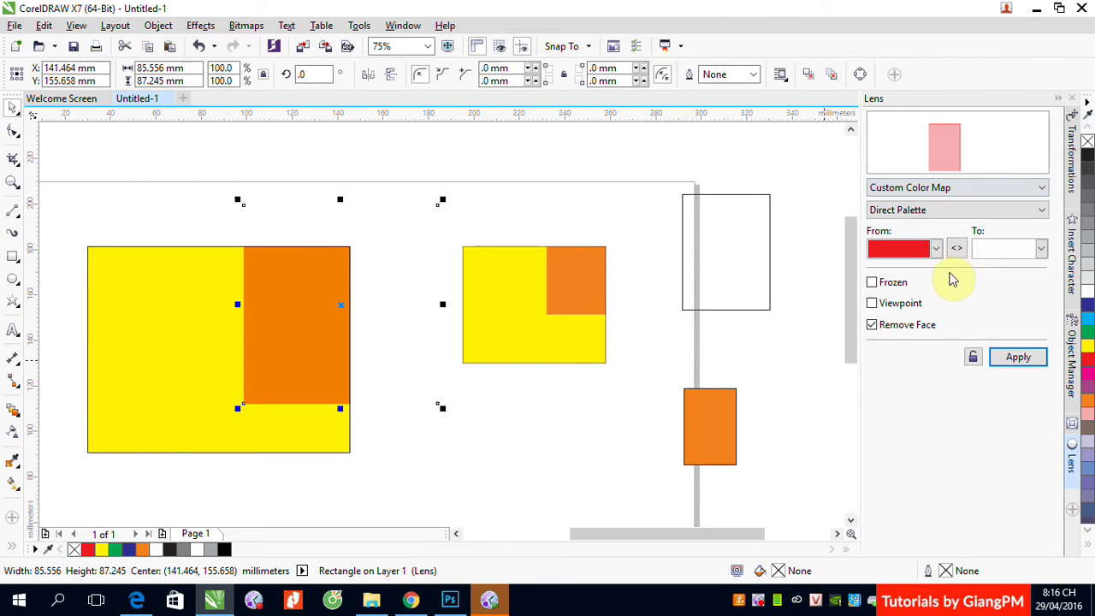
click(1041, 248)
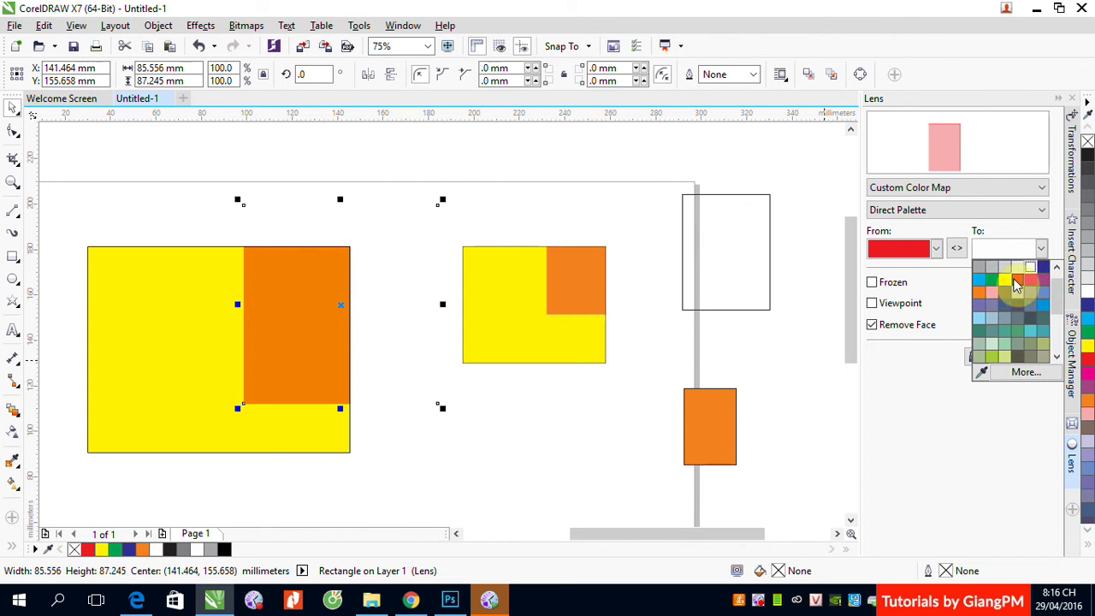
click(984, 284)
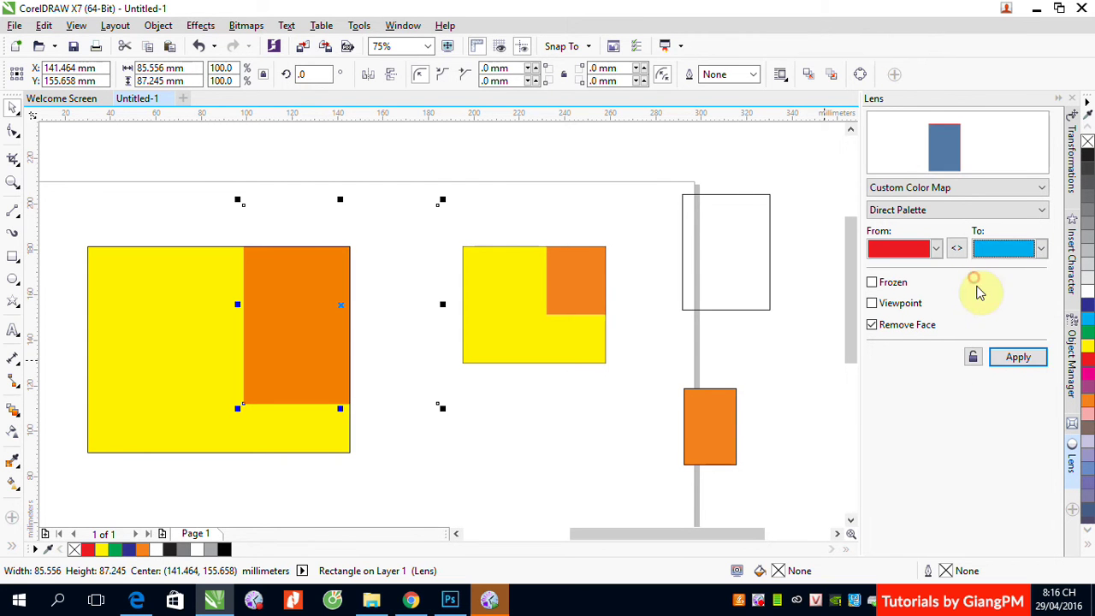
click(1018, 363)
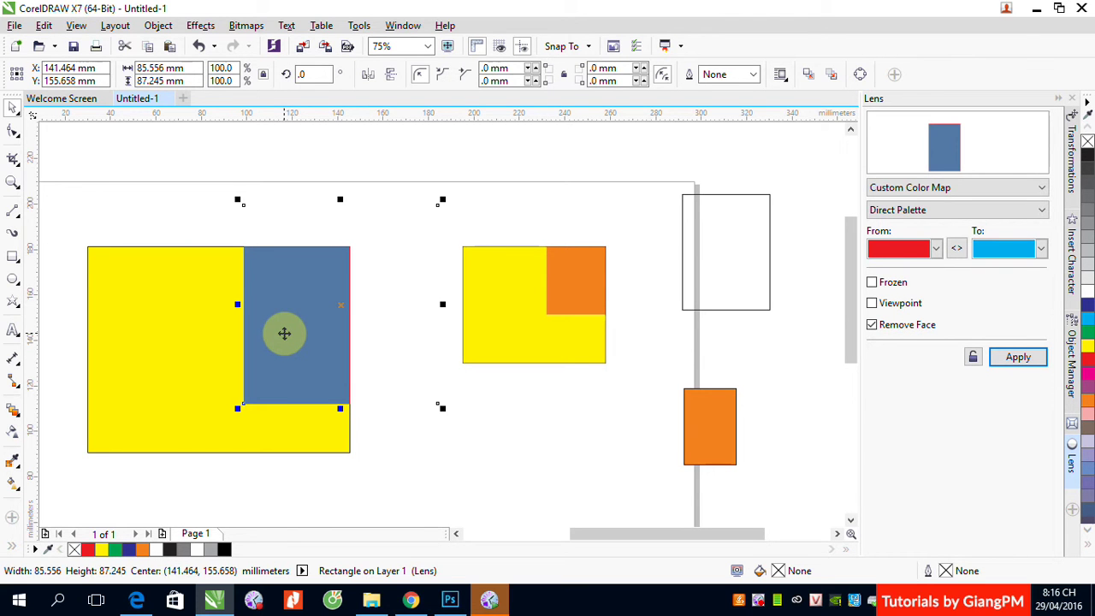
Switch the Custom Color Map lens to the Forward Rainbow palette and apply it.
click(1040, 210)
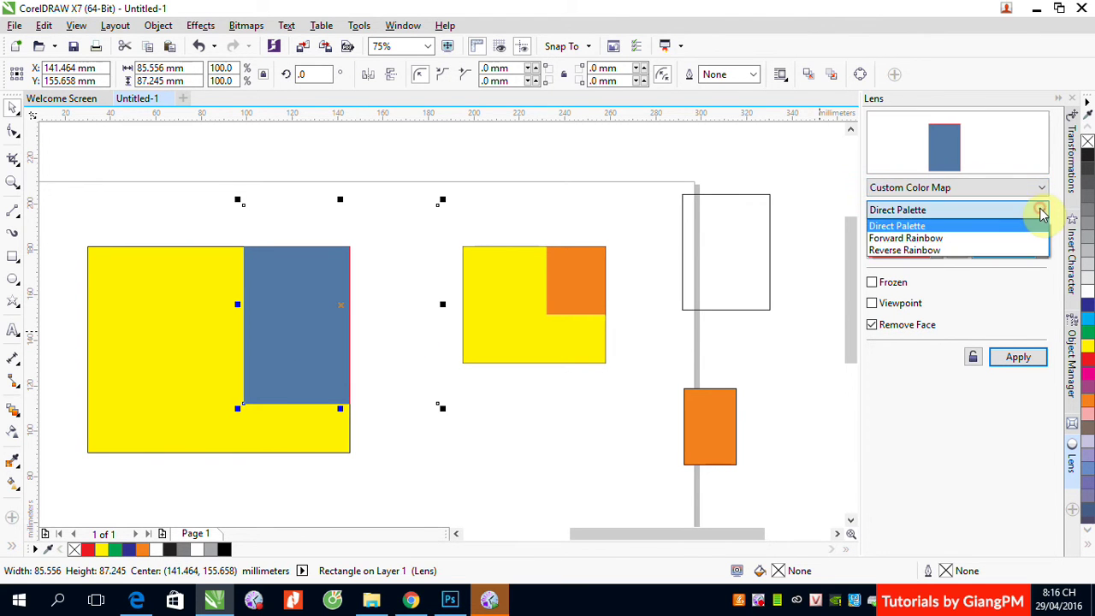
click(1042, 188)
click(1042, 188)
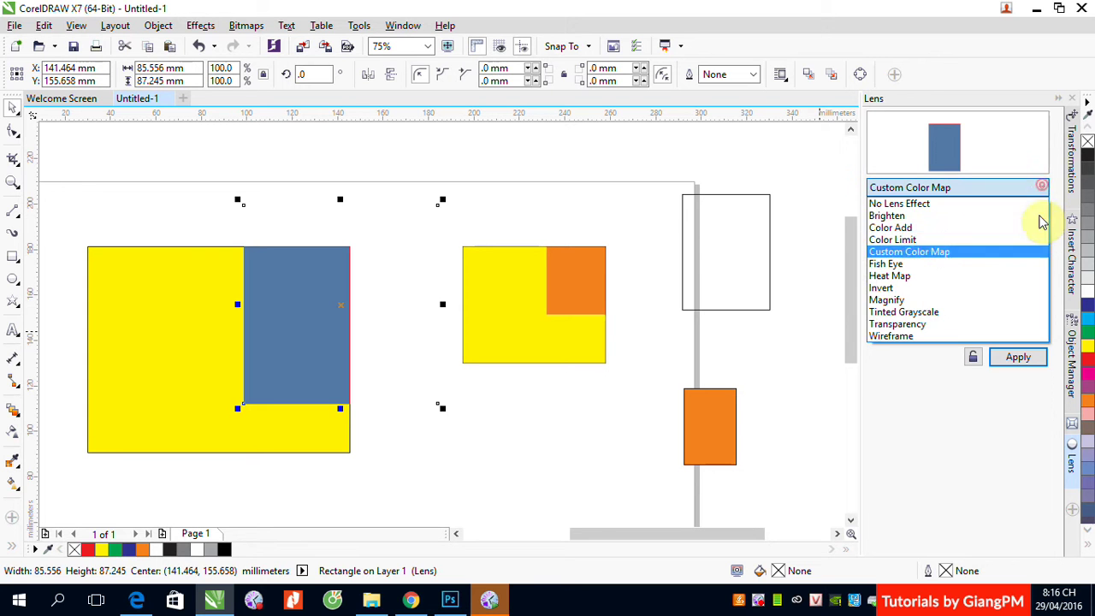
click(933, 419)
click(1041, 210)
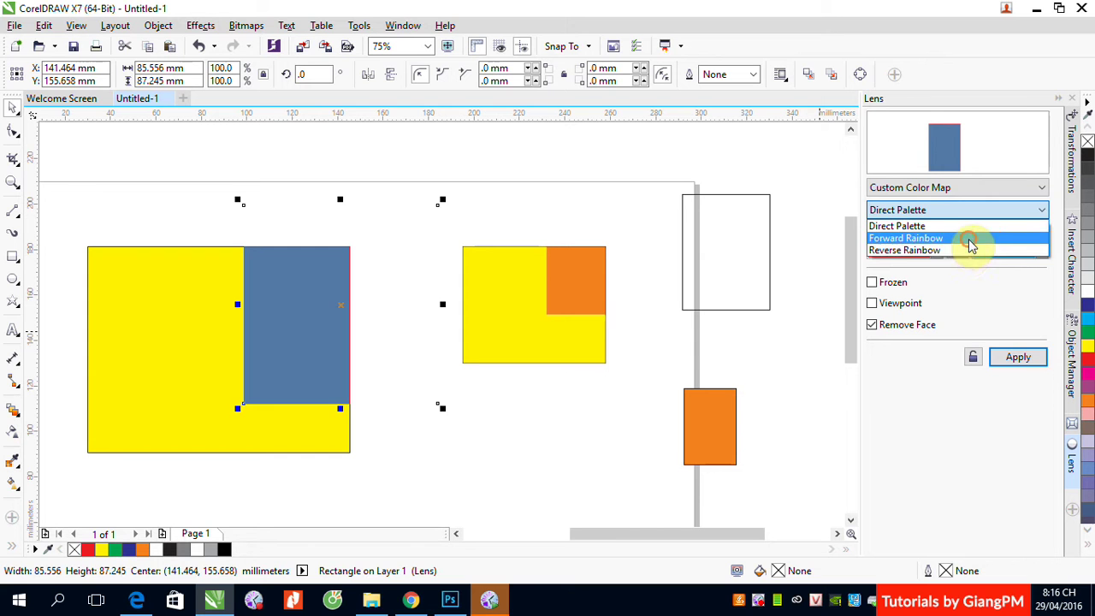
click(970, 238)
click(1018, 358)
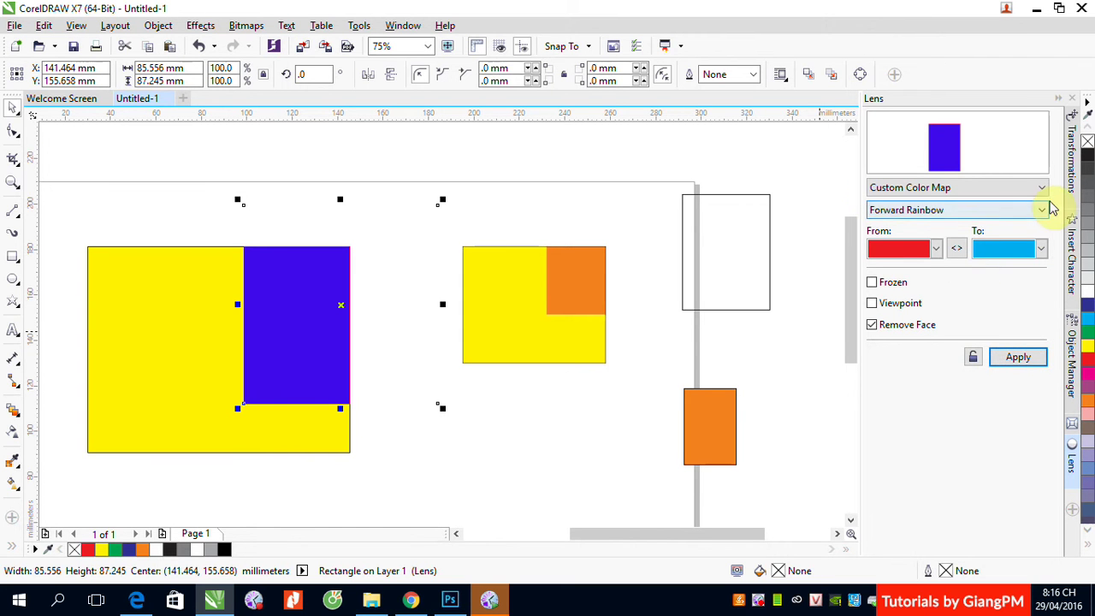
Apply the Reverse Rainbow palette to the Custom Color Map lens.
click(1044, 207)
click(981, 247)
click(1018, 357)
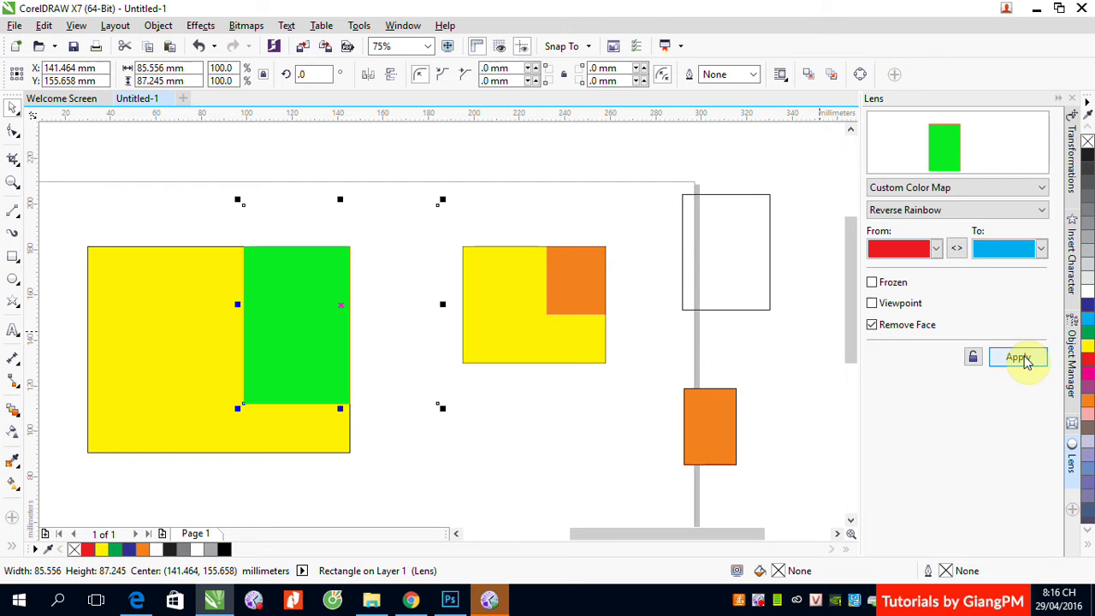
Apply a Fish Eye lens at a 100% rate to the rectangle overlapping the large yellow one.
click(1042, 187)
click(927, 264)
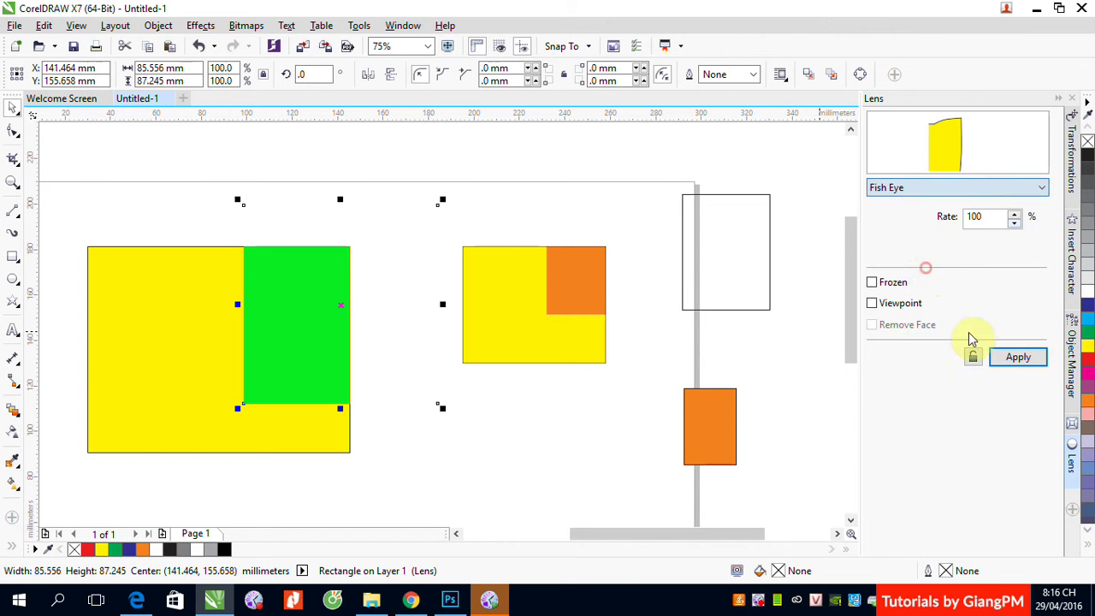
click(1018, 358)
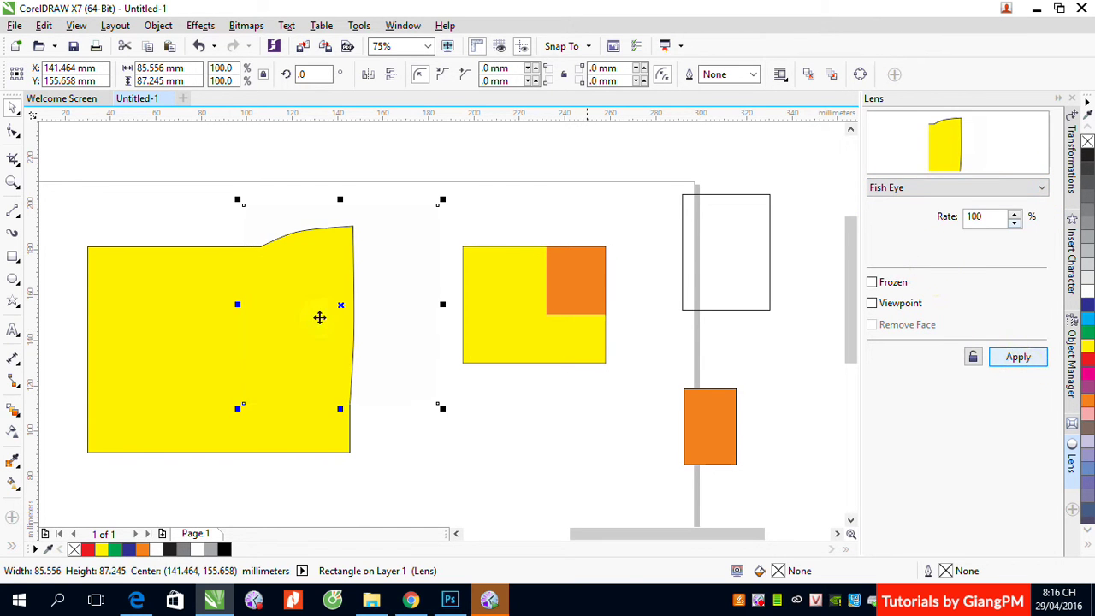
Move the lens rectangle down about 16 mm along the large yellow rectangle's edge and apply a Heat Map lens to it.
drag(380, 281, 374, 338)
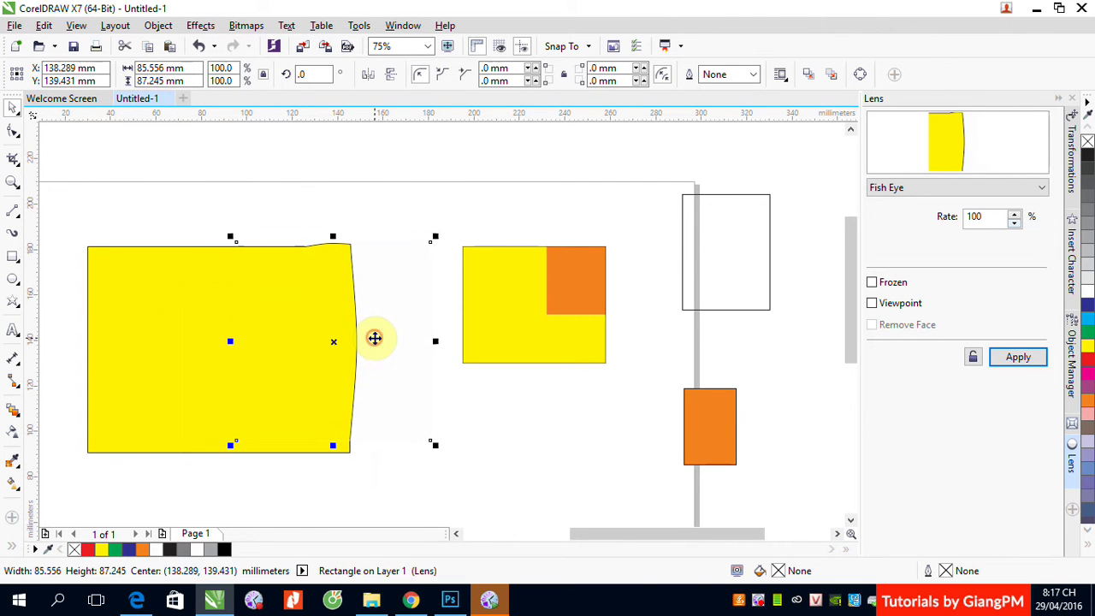
click(1040, 187)
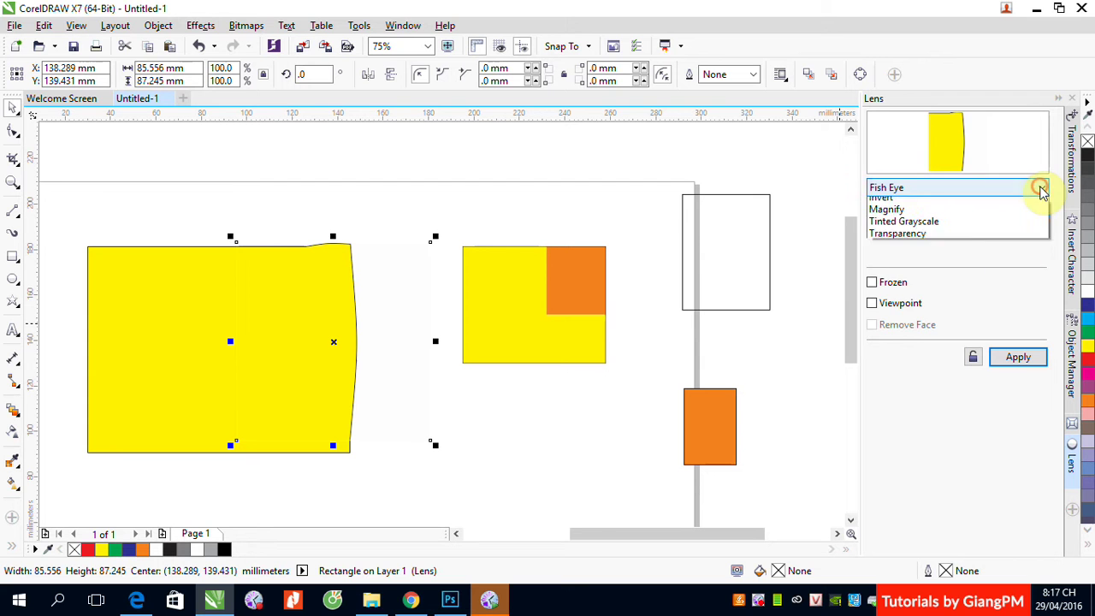
click(944, 280)
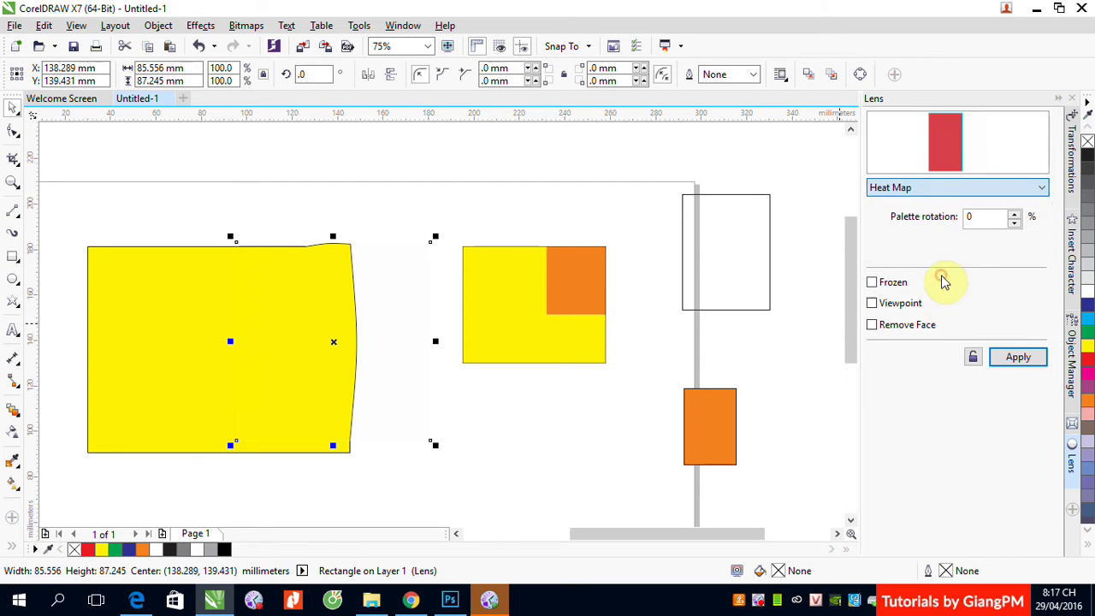
click(1018, 360)
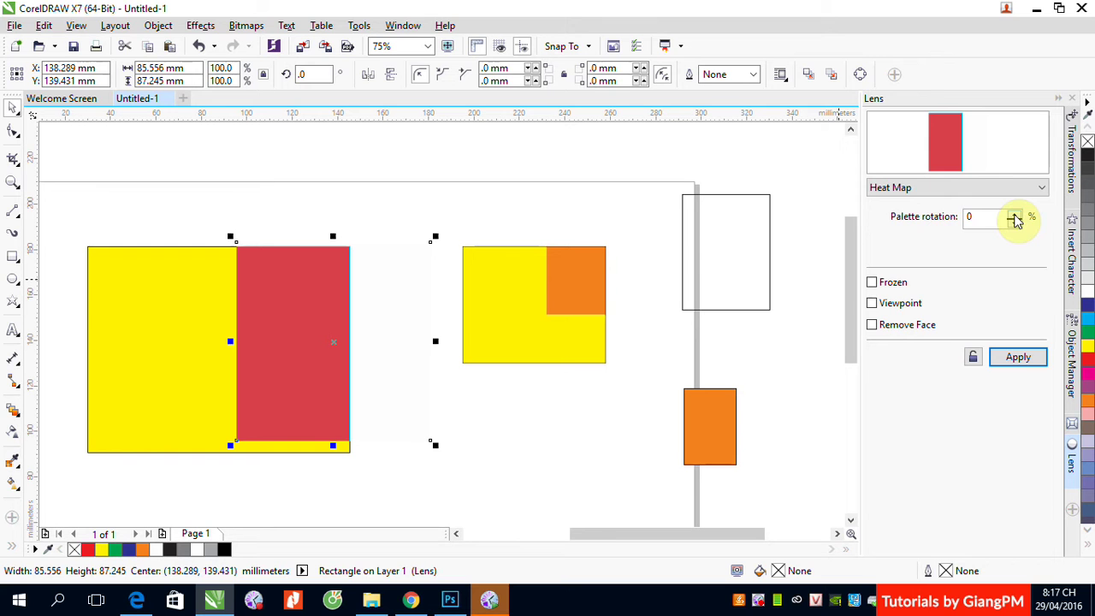
Replace the Heat Map effect with an Invert lens on the rectangle overlapping the large yellow one.
click(1041, 187)
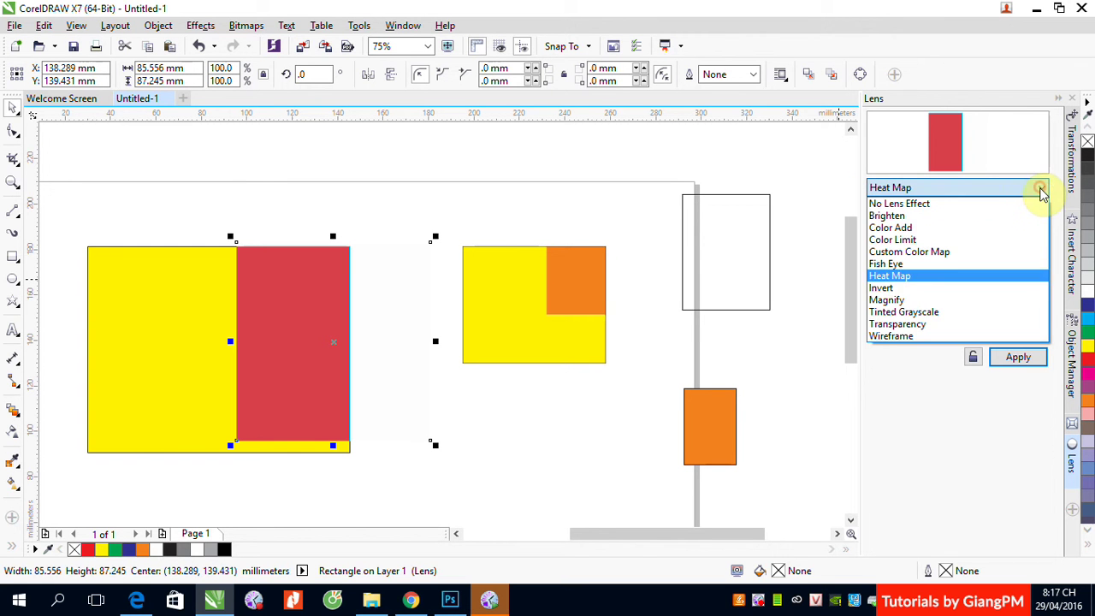
click(953, 290)
click(1023, 357)
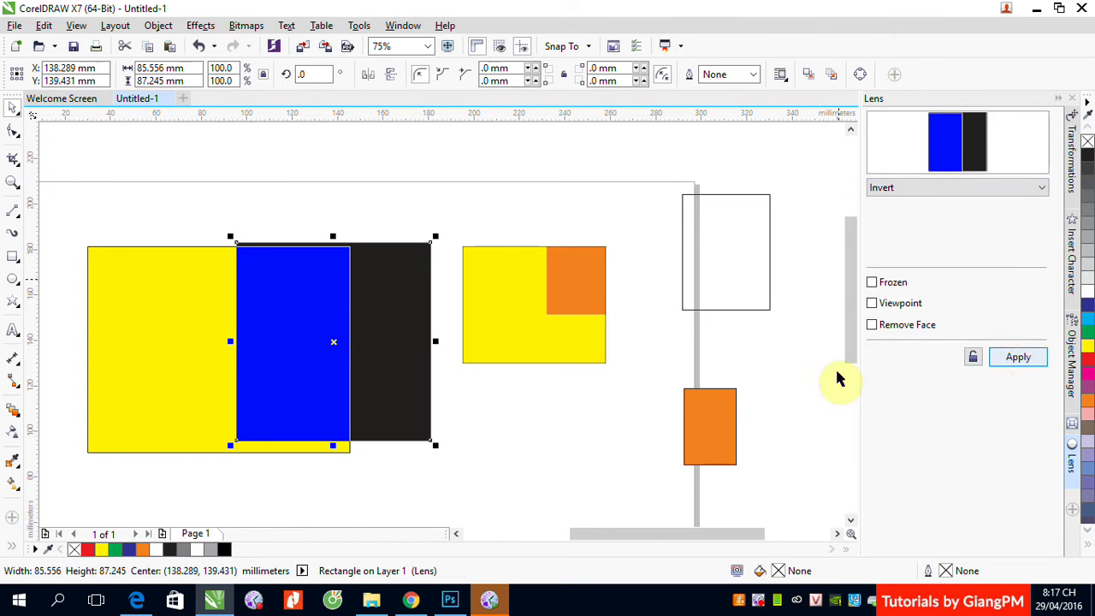
Move the Invert lens rectangle up about 22 mm and apply the Remove Face option to it.
drag(363, 300, 359, 249)
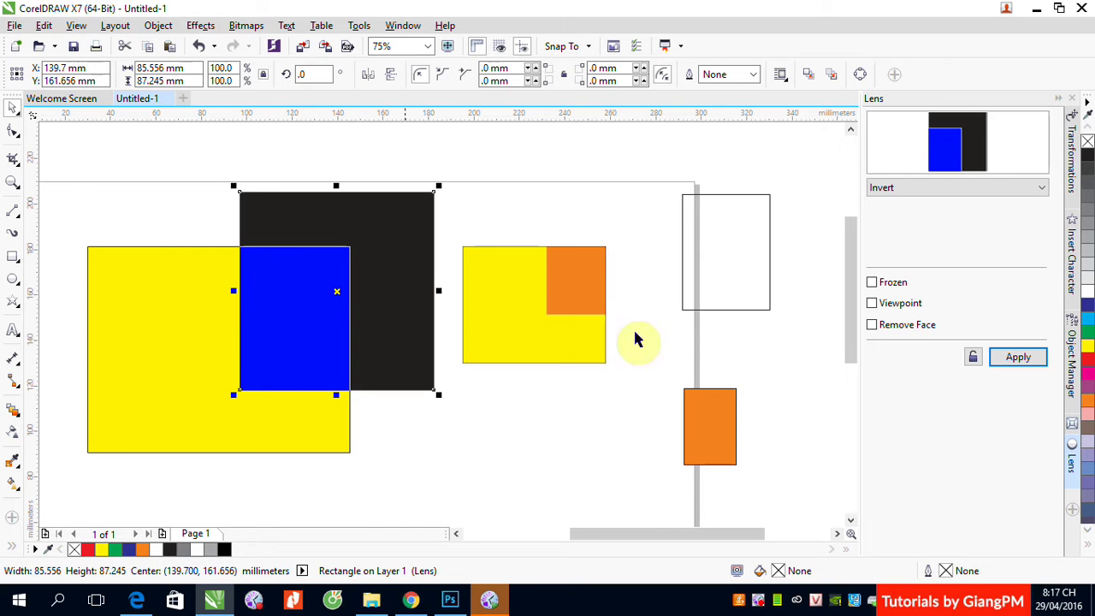
click(872, 327)
click(997, 357)
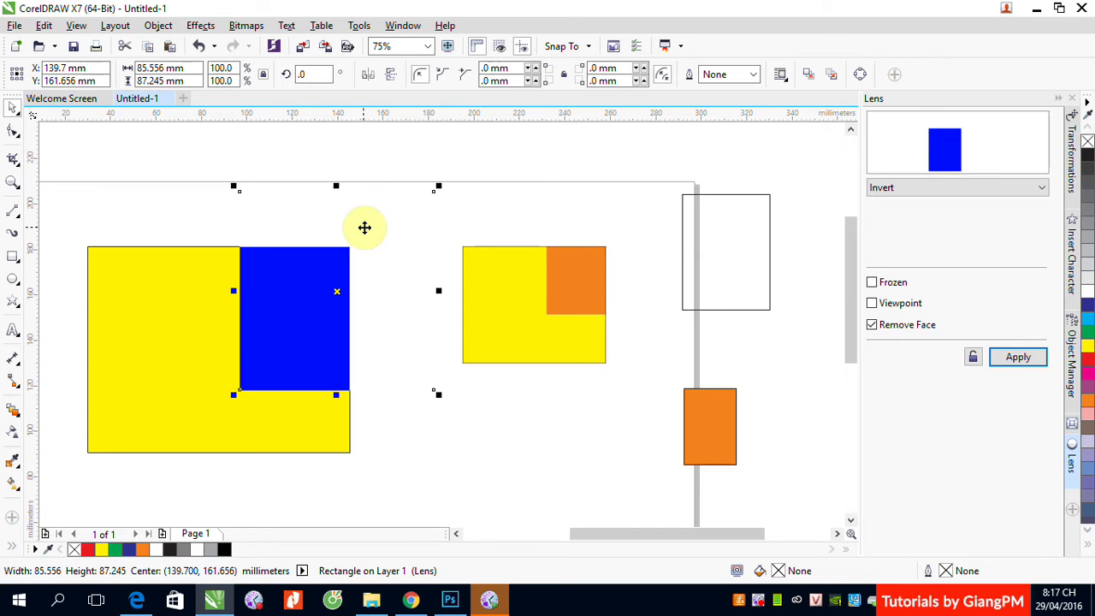
Apply a Magnify lens with an amount of 2.0x to the rectangle overlapping the large yellow one.
click(1042, 187)
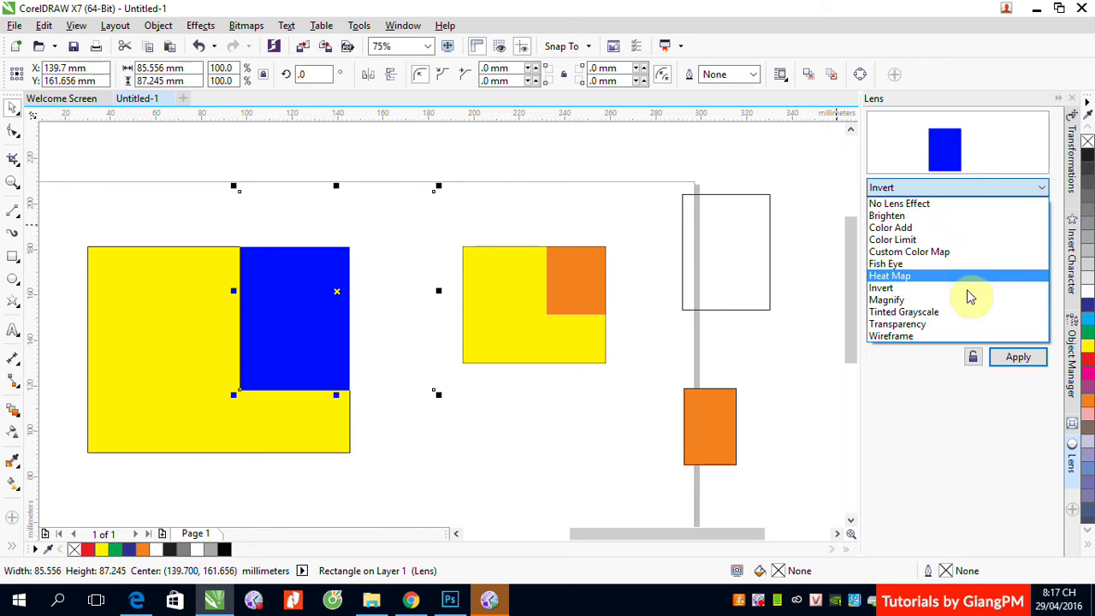
click(952, 301)
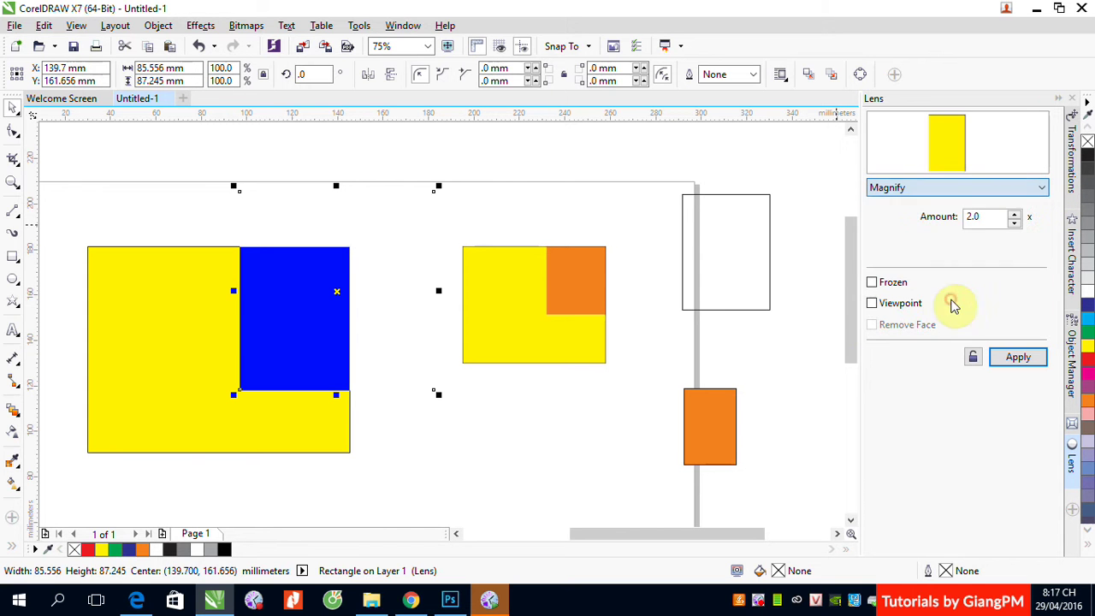
click(1026, 363)
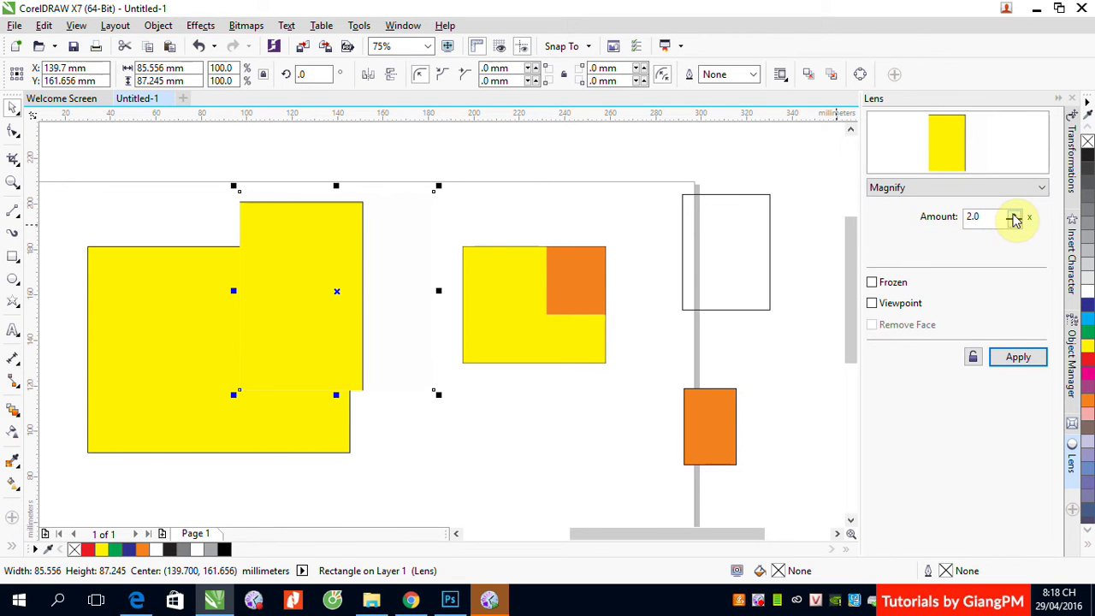
Raise the Magnify lens amount to 2.7x and apply it.
click(1014, 215)
click(1014, 216)
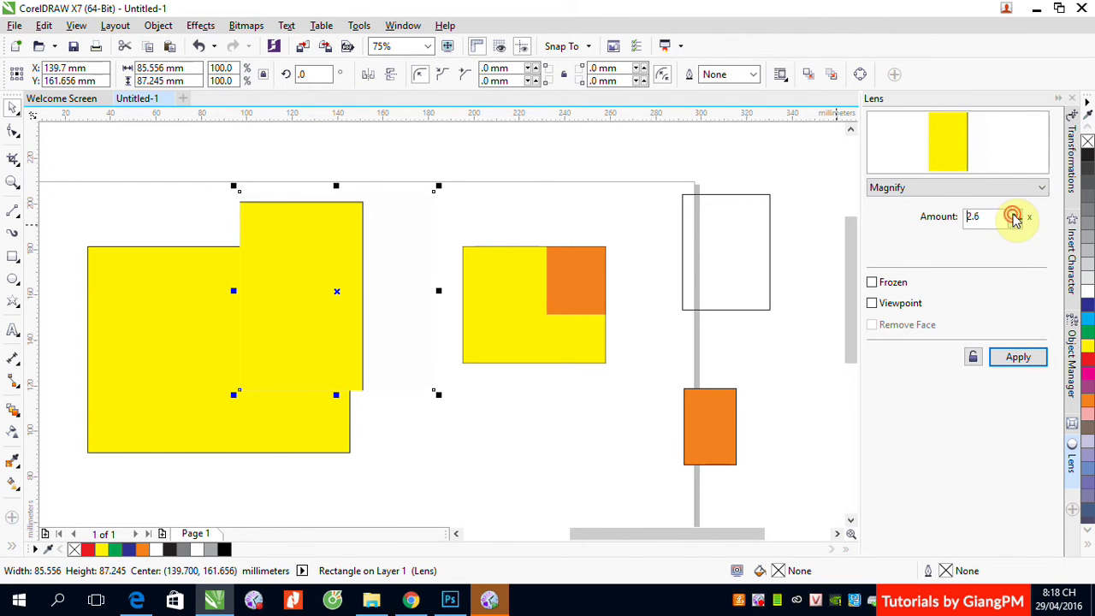
click(1014, 214)
click(1018, 359)
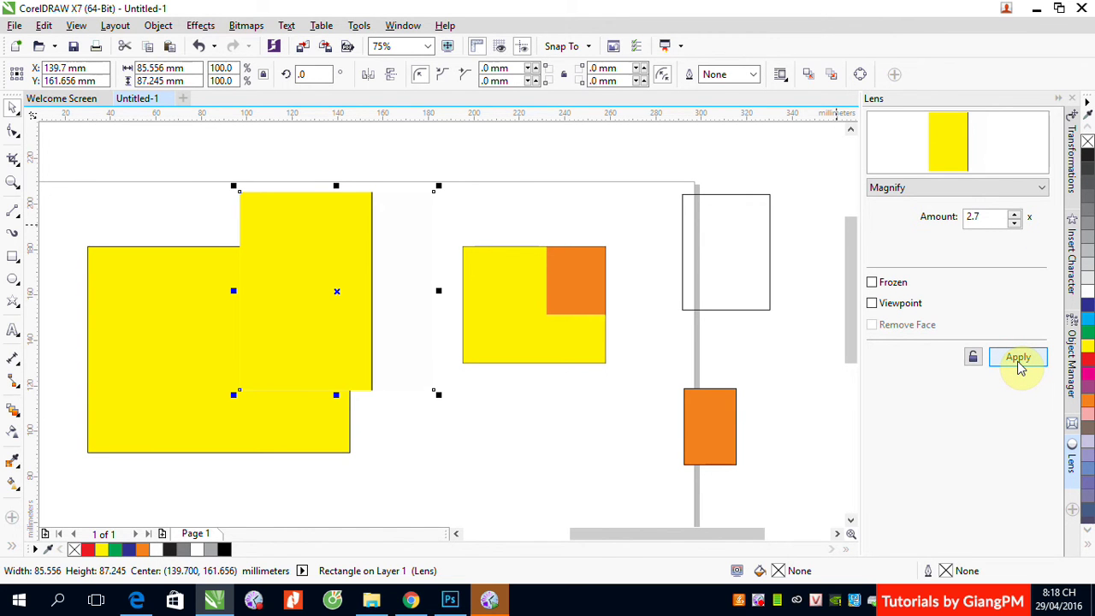
Apply a Tinted Grayscale lens in red to the overlapping rectangle.
click(1041, 188)
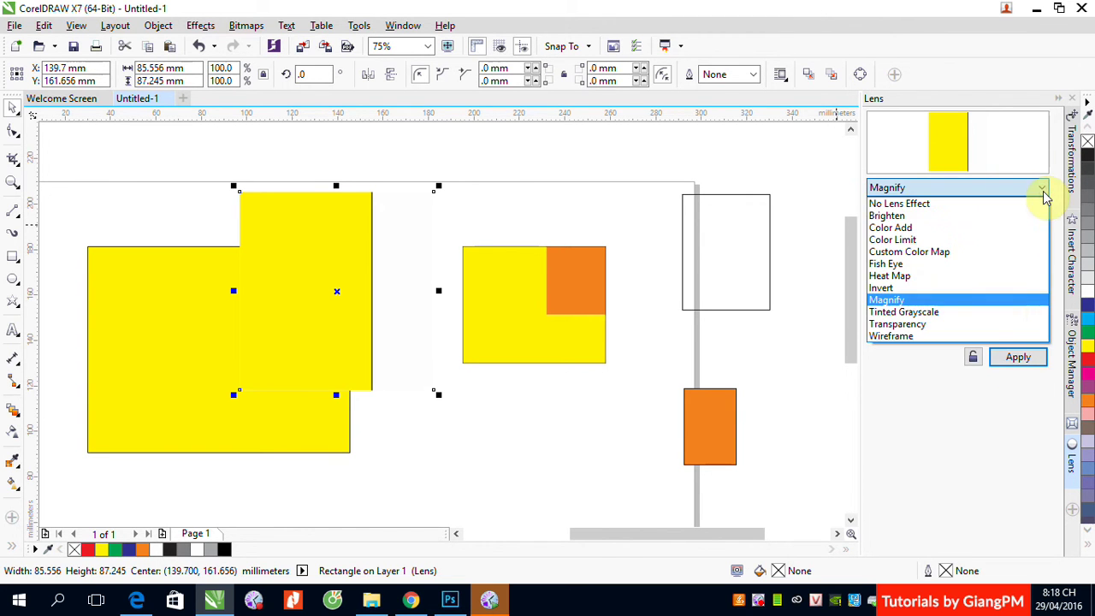
click(997, 313)
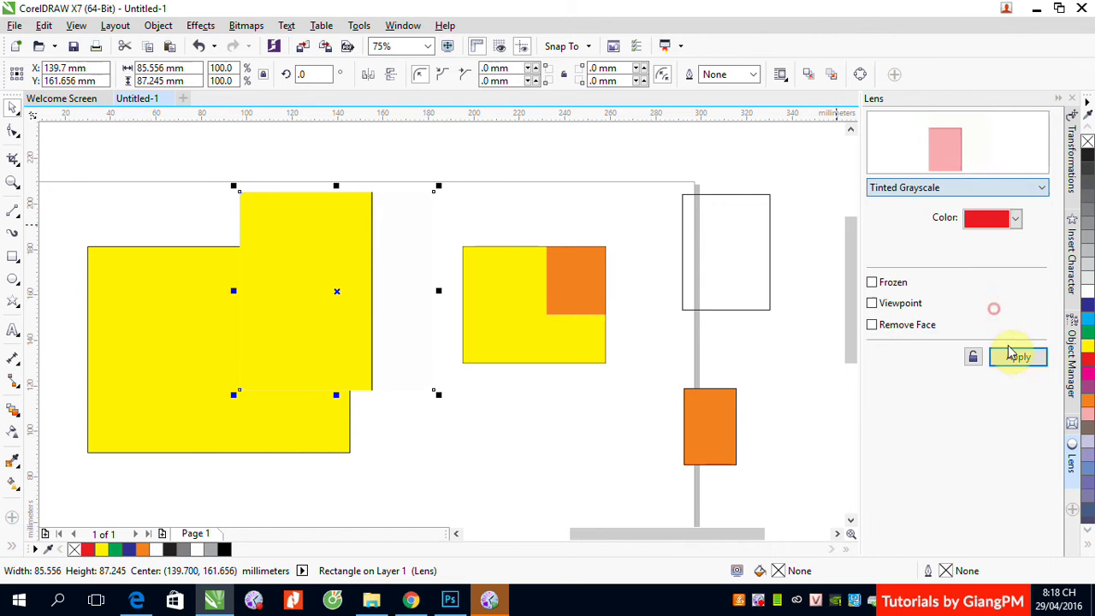
click(1013, 357)
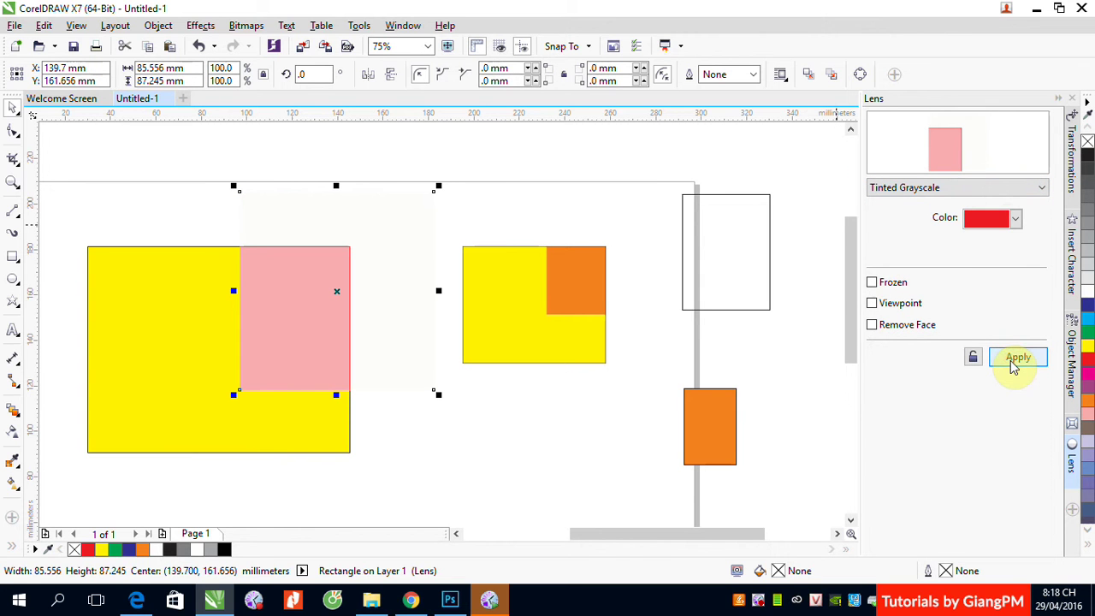
Change the Tinted Grayscale lens color to a medium blue and apply it.
click(1016, 219)
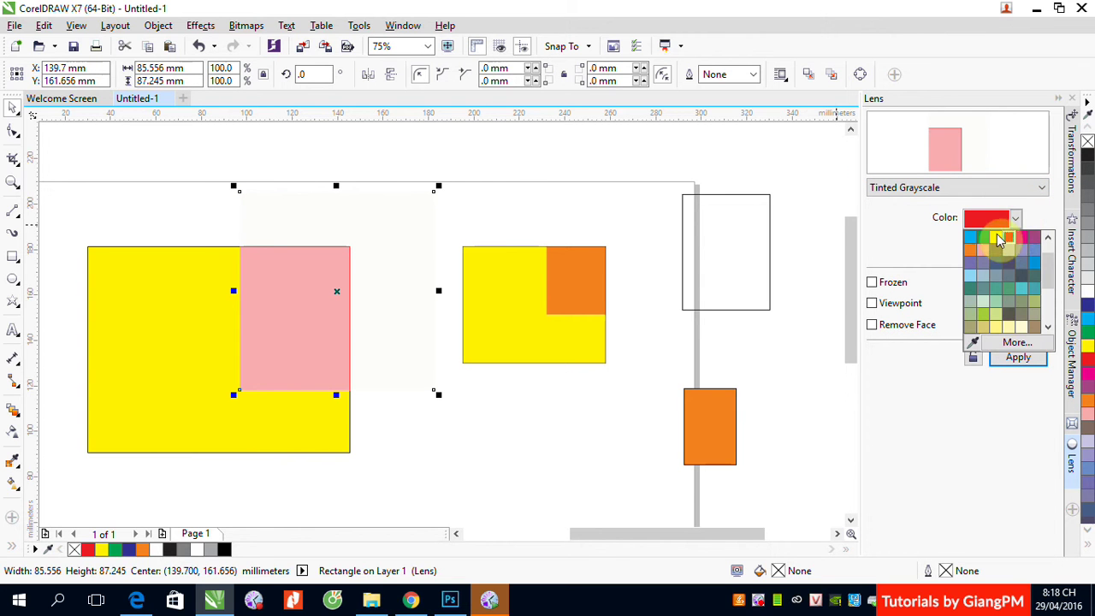
click(1036, 253)
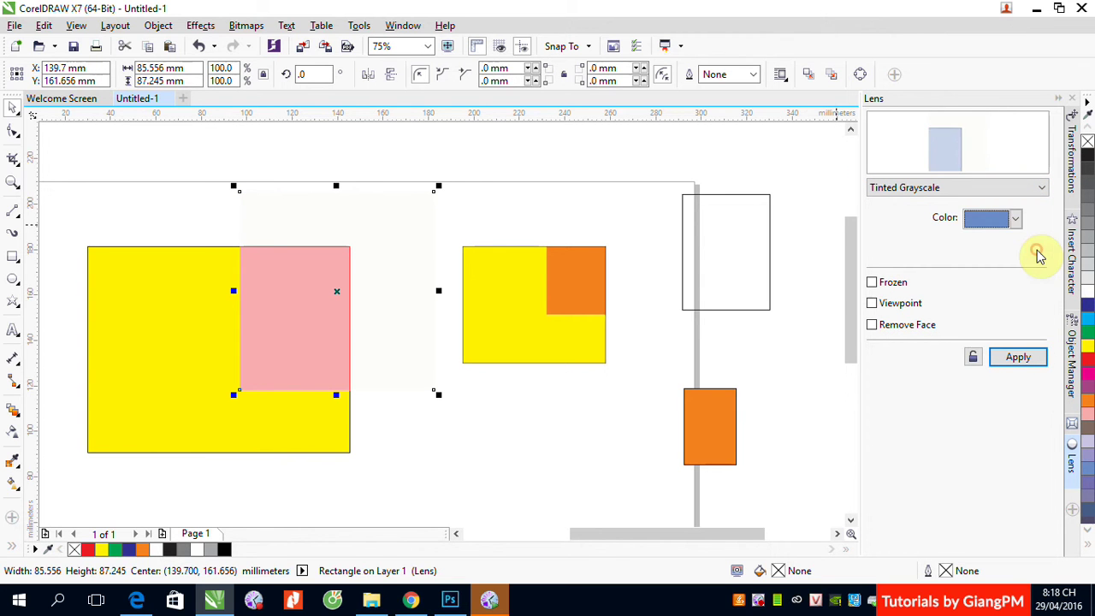
click(1016, 357)
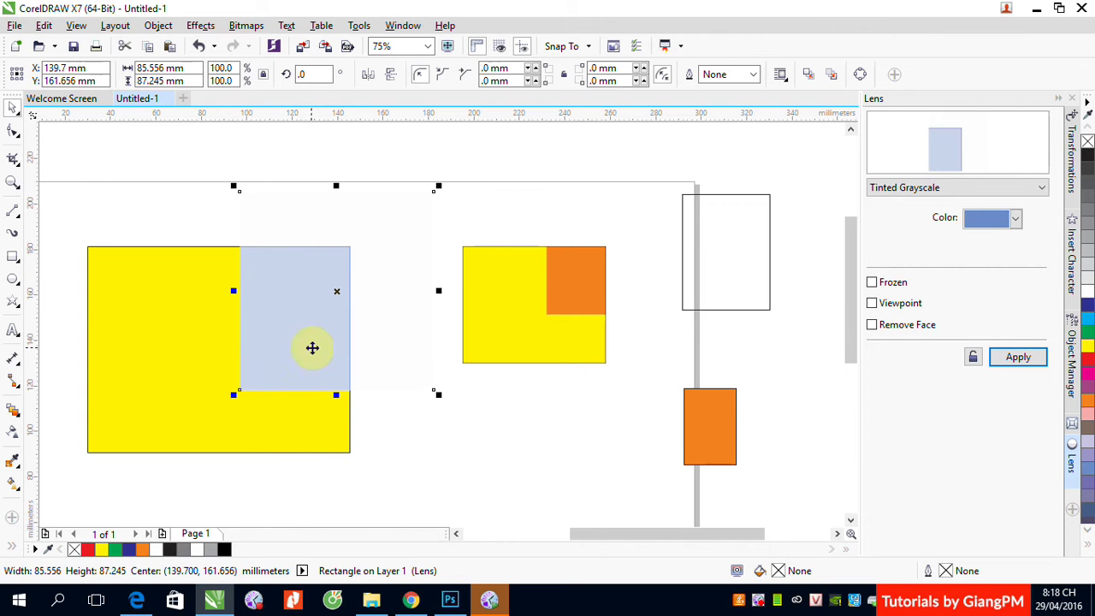
Apply a Transparency lens at a 50% rate in medium blue to the overlapping rectangle.
click(1042, 189)
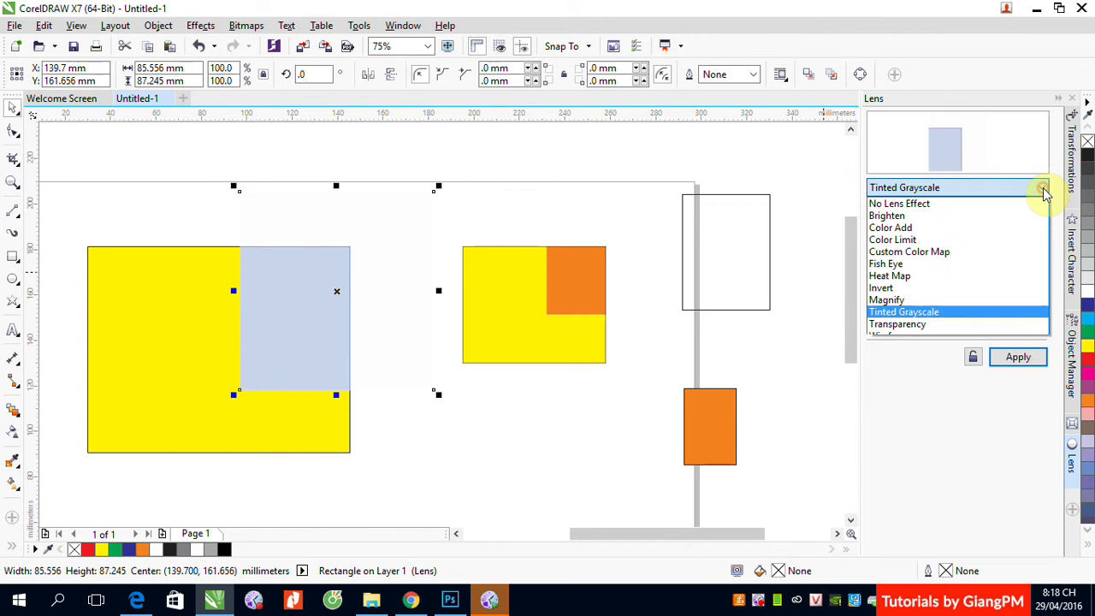
click(956, 326)
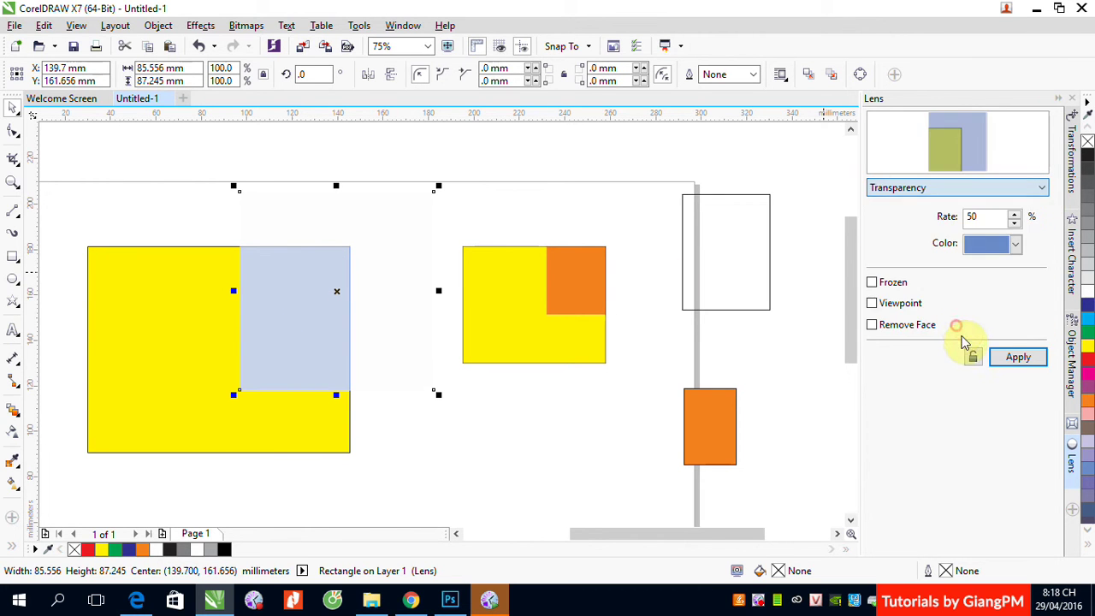
click(1016, 357)
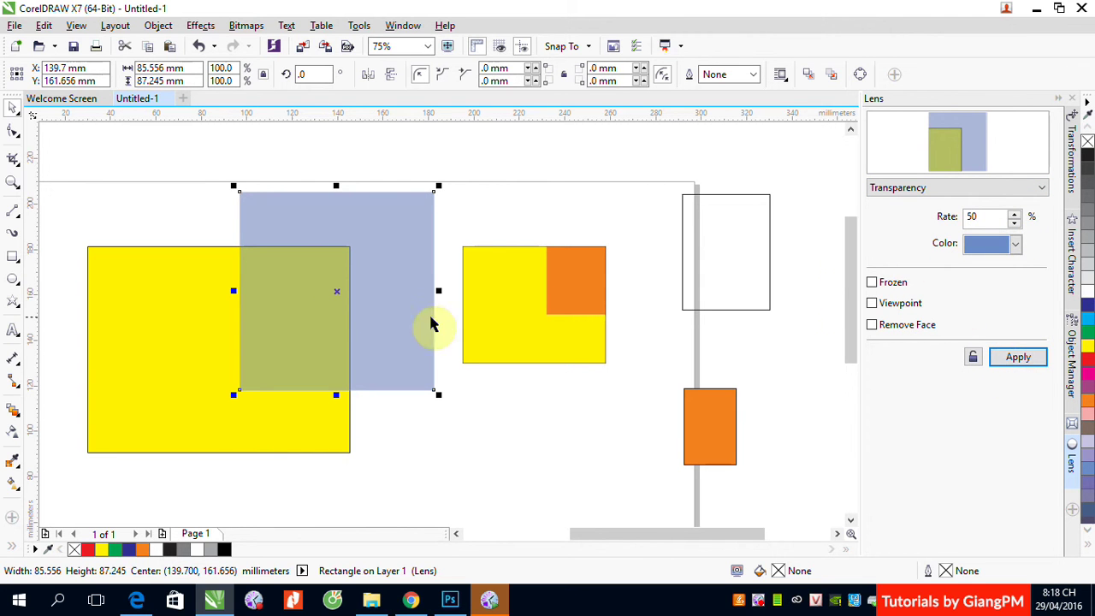
Apply a brighter blue to the Transparency lens, and set its rate to 100%.
click(1016, 244)
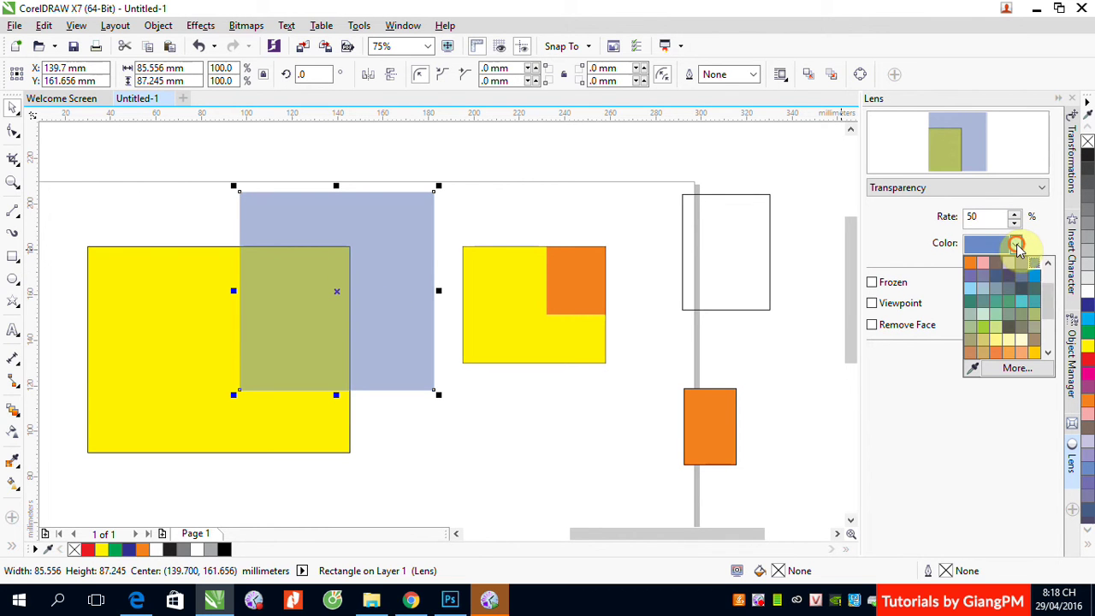
click(1034, 274)
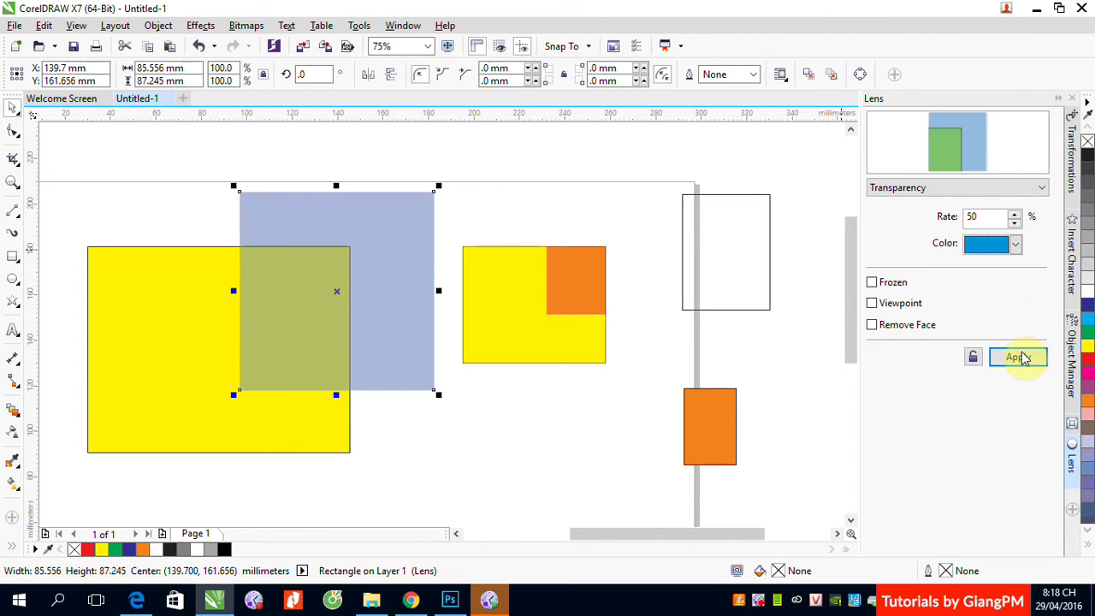
click(1020, 357)
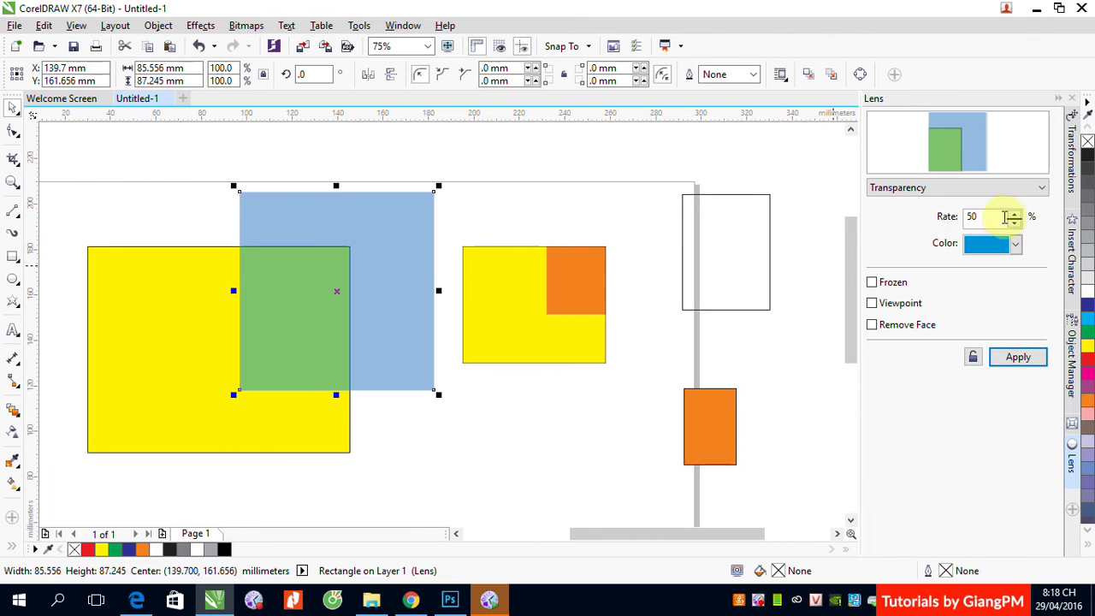
drag(1006, 216, 933, 216)
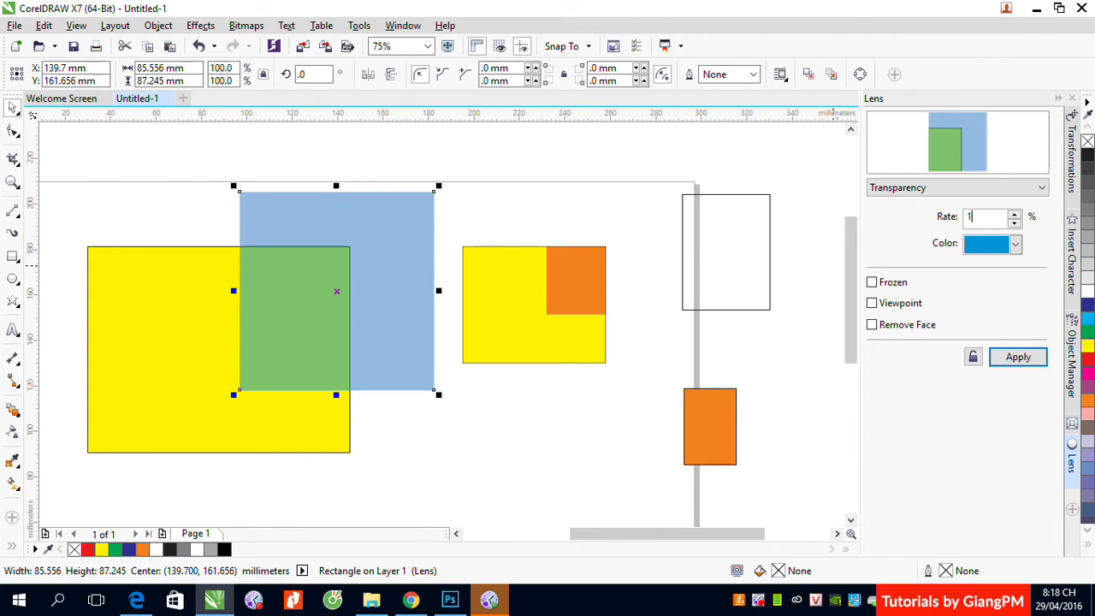
click(1011, 359)
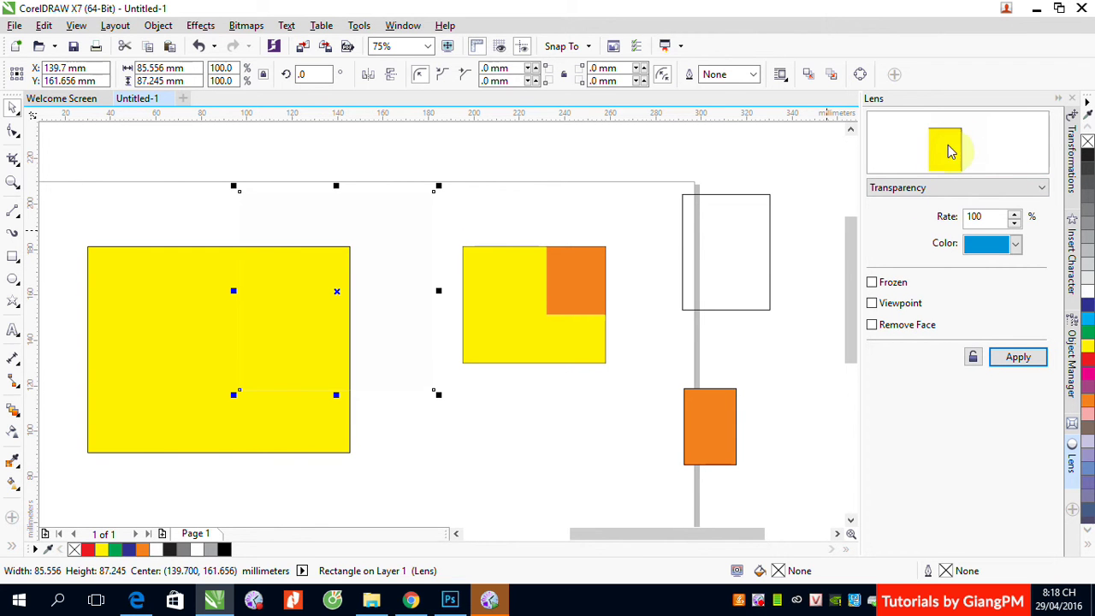
Change the Transparency lens color to light orange and set its rate to 50%.
click(1014, 244)
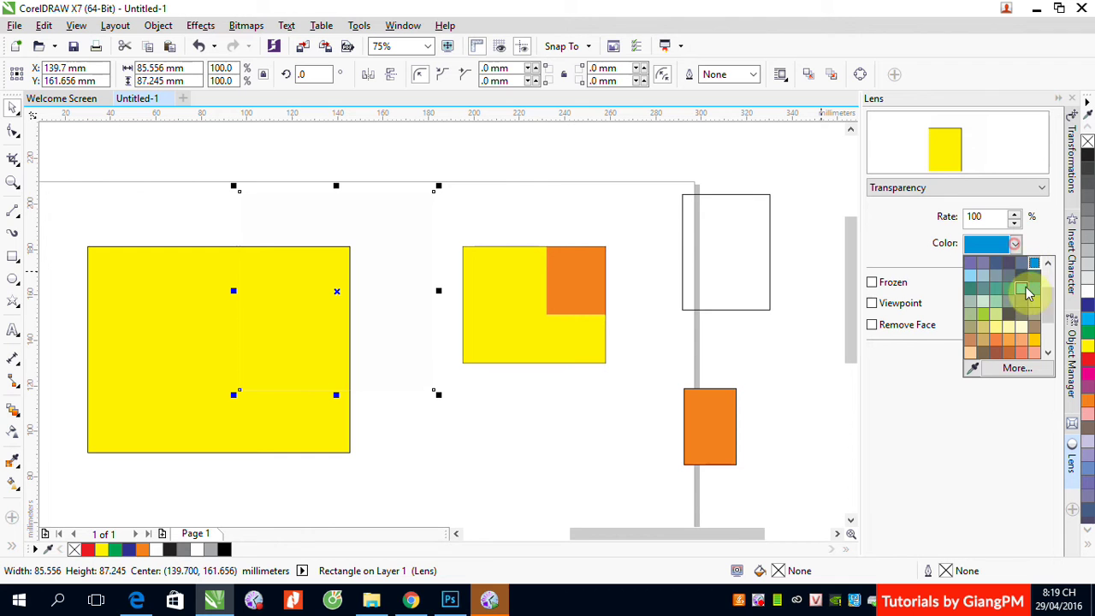
click(1011, 341)
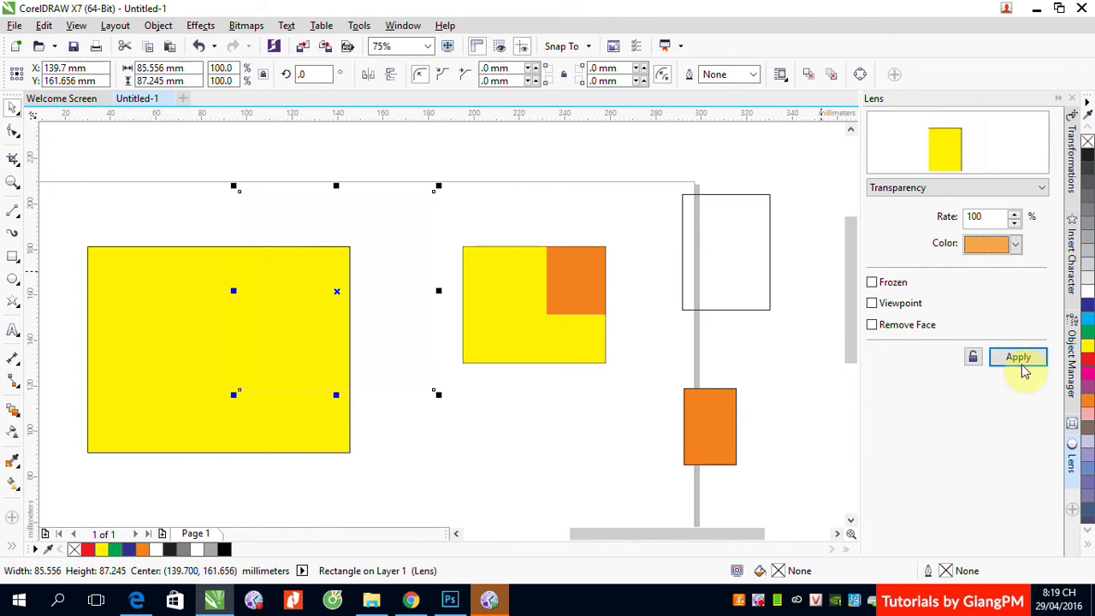
double_click(991, 217)
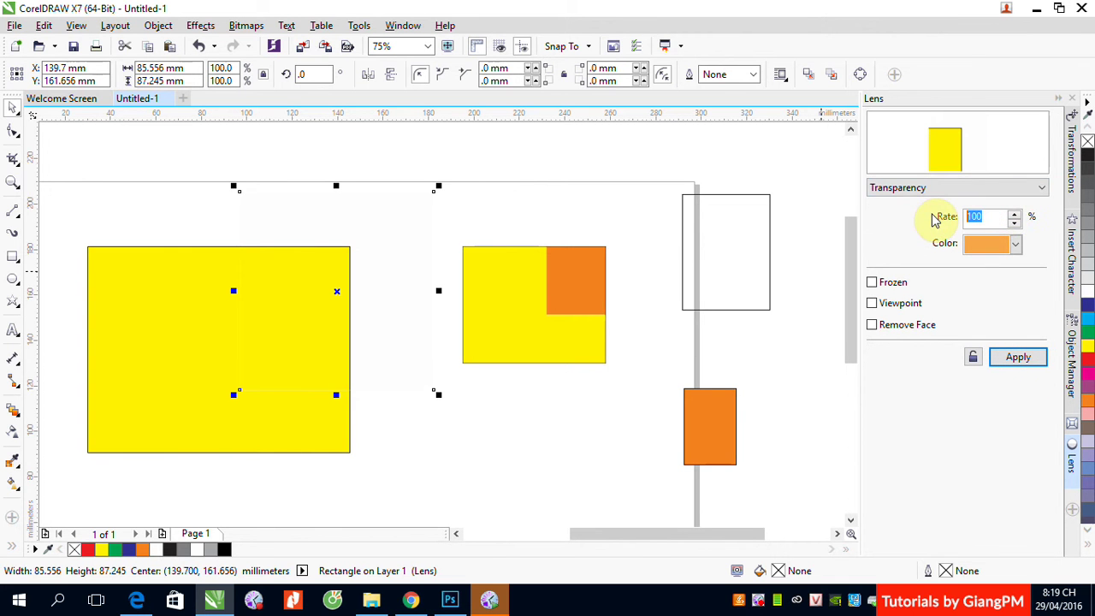
text(50)
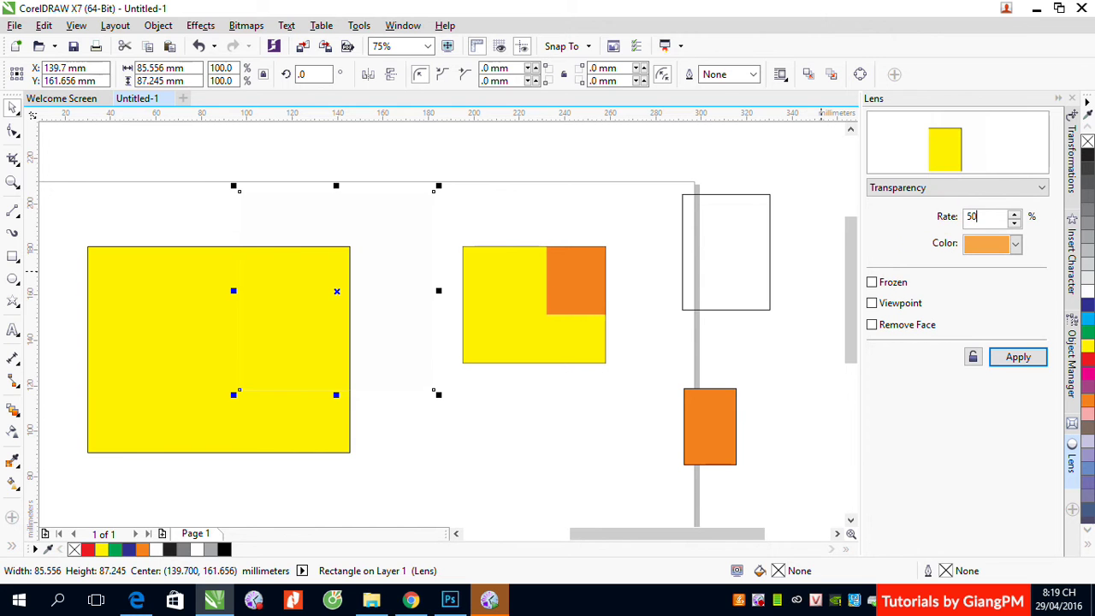
key(Return)
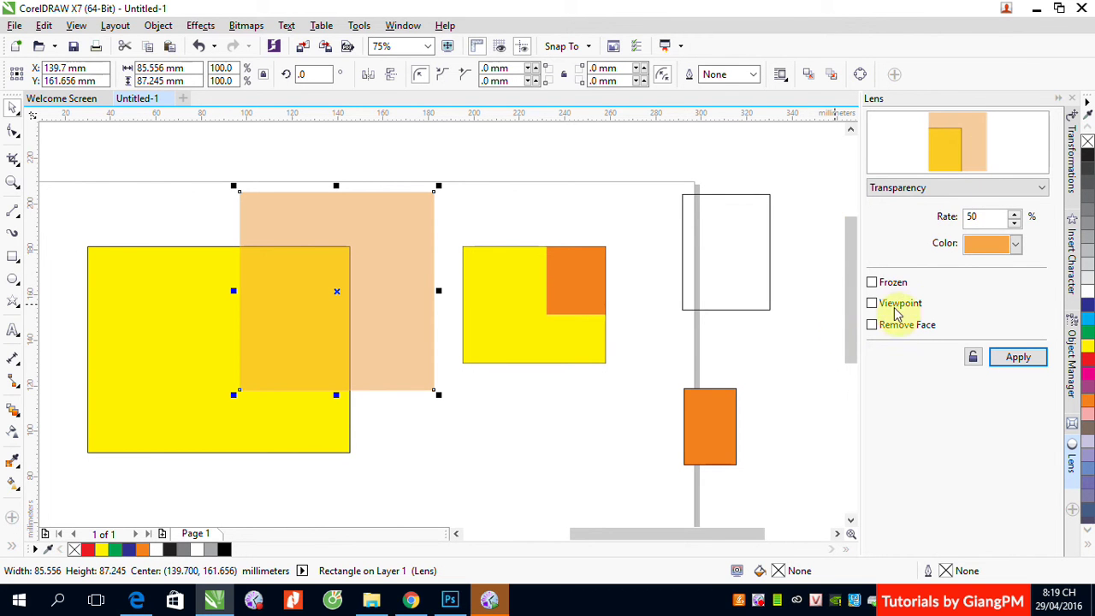
Apply a Wireframe lens with a light orange outline and a cyan-blue fill to the overlapping rectangle.
click(1042, 190)
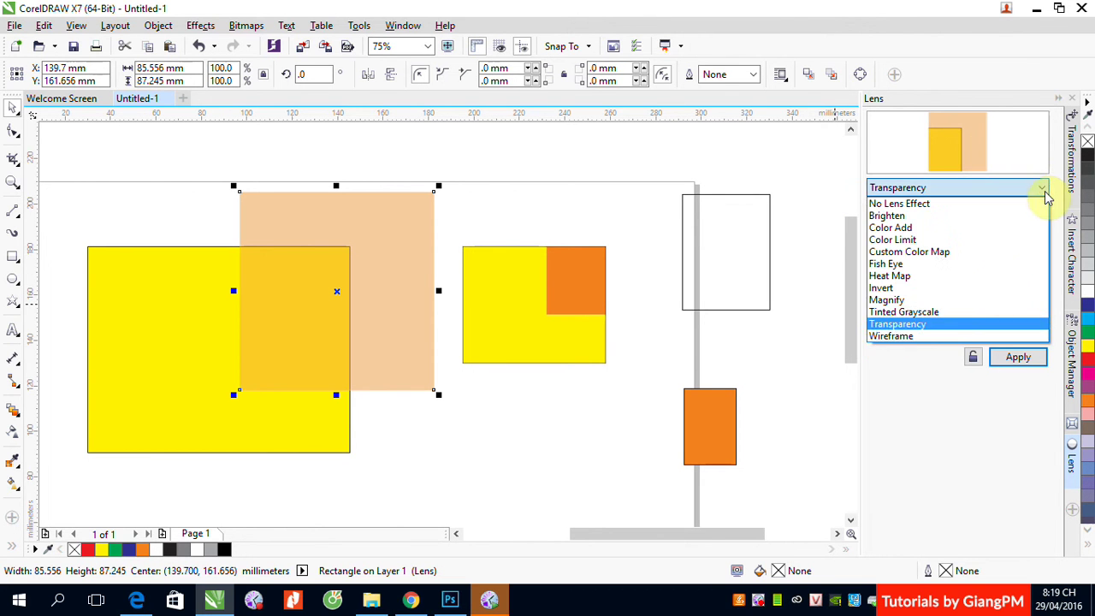
click(925, 336)
click(1018, 357)
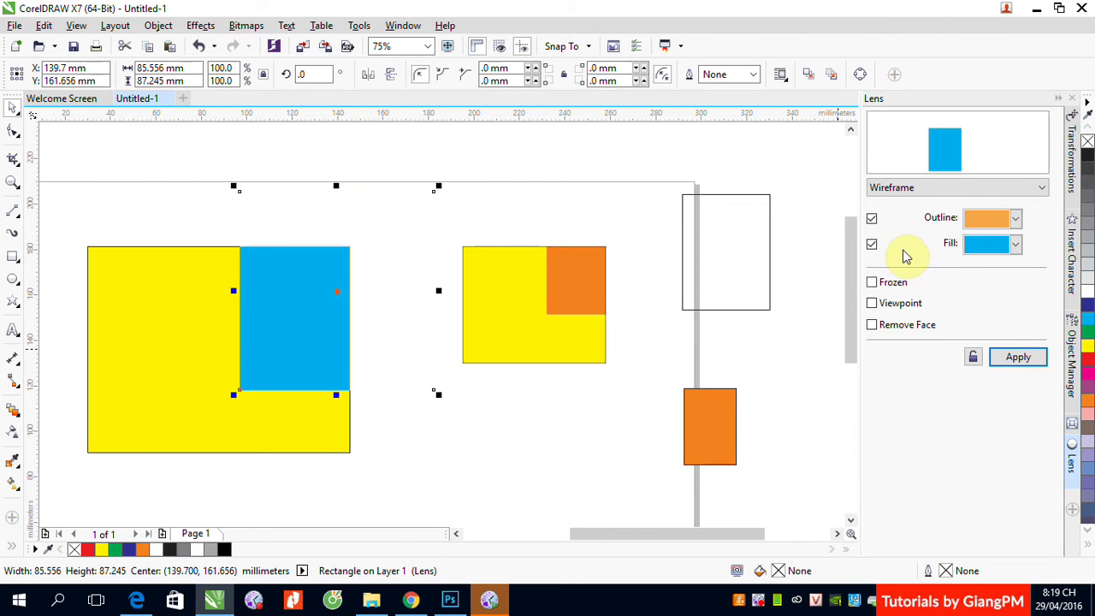
Turn the Wireframe lens fill off, back on and off again, applying each change to the overlapping rectangle while keeping its outline.
click(872, 245)
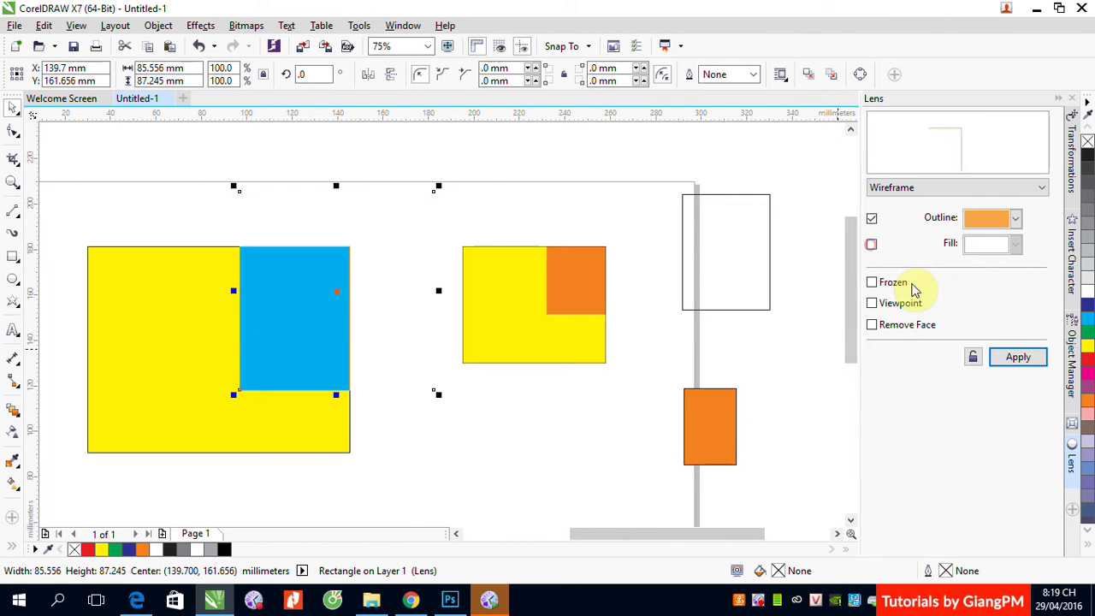
click(1014, 359)
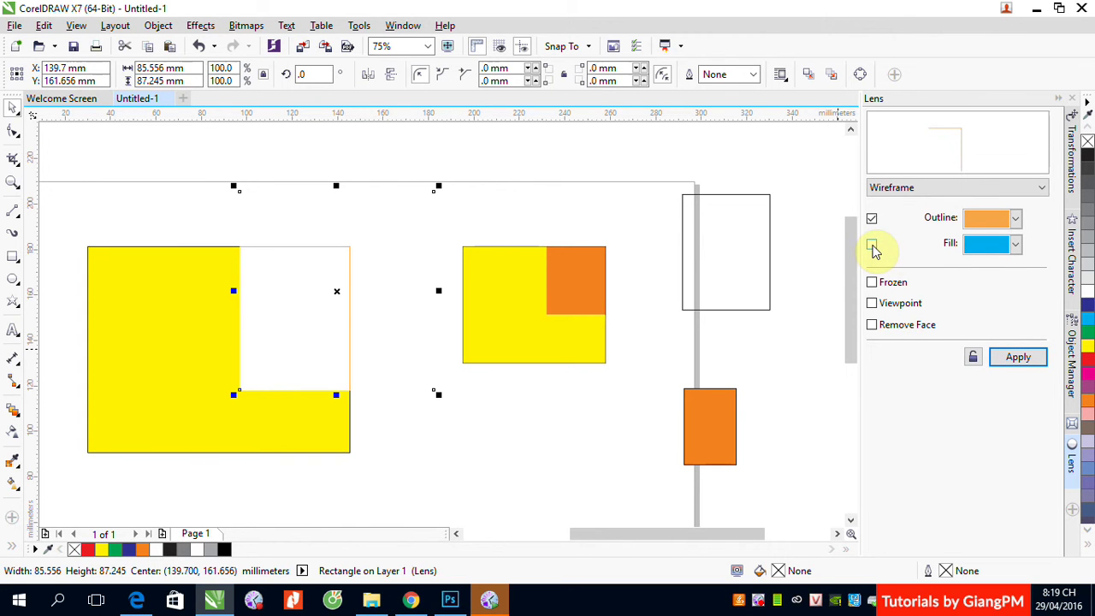
click(872, 246)
click(1017, 357)
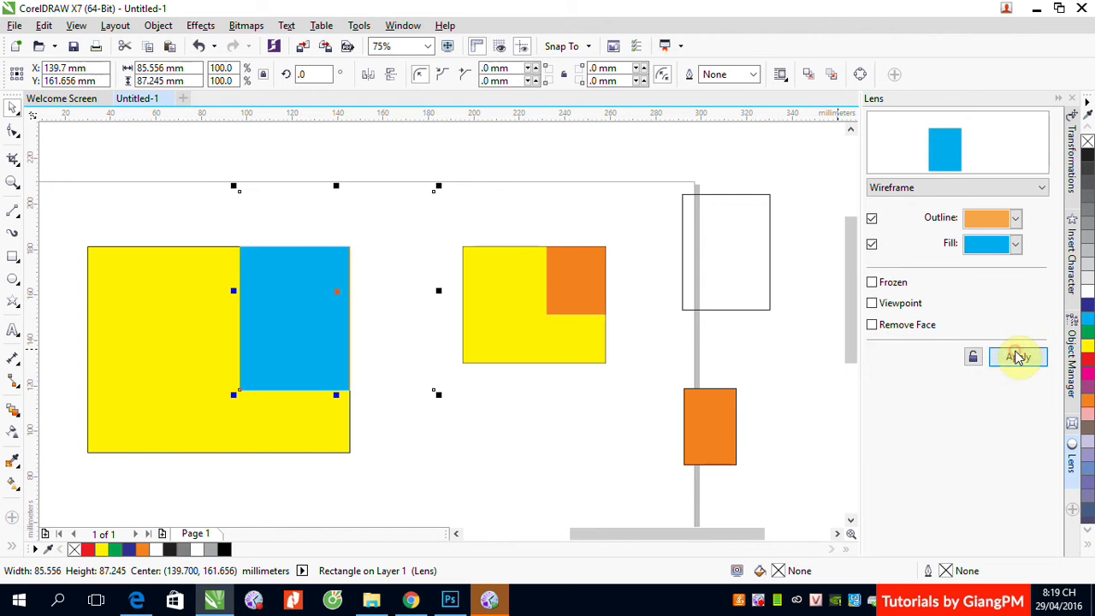
click(873, 245)
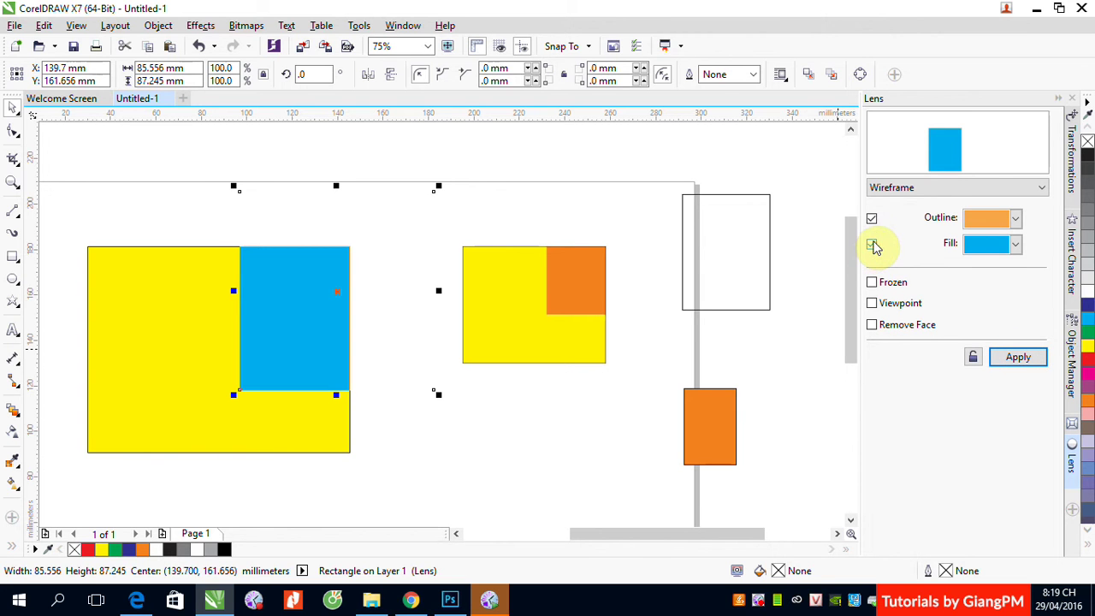
click(1015, 357)
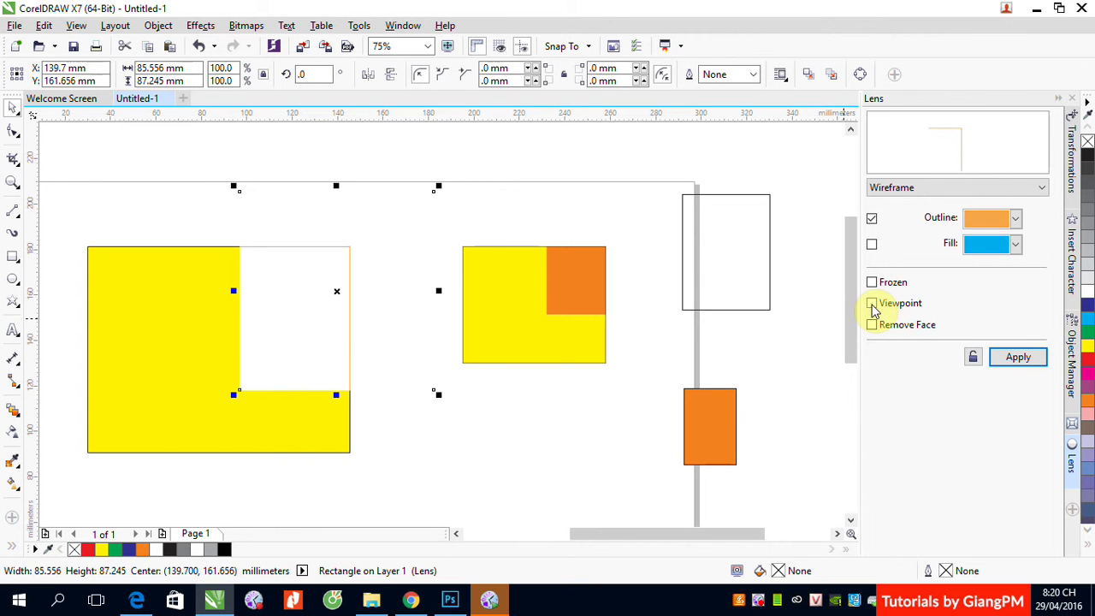
Delete the Wireframe lens rectangle and move the small unfilled rectangle onto the large yellow rectangle's upper-right corner.
click(501, 210)
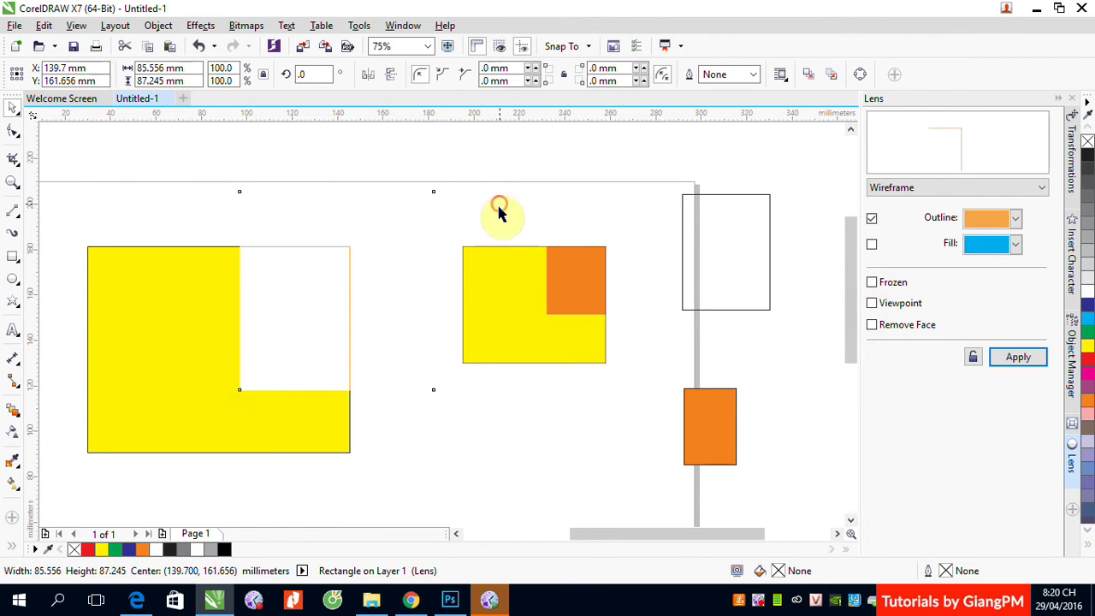
click(320, 291)
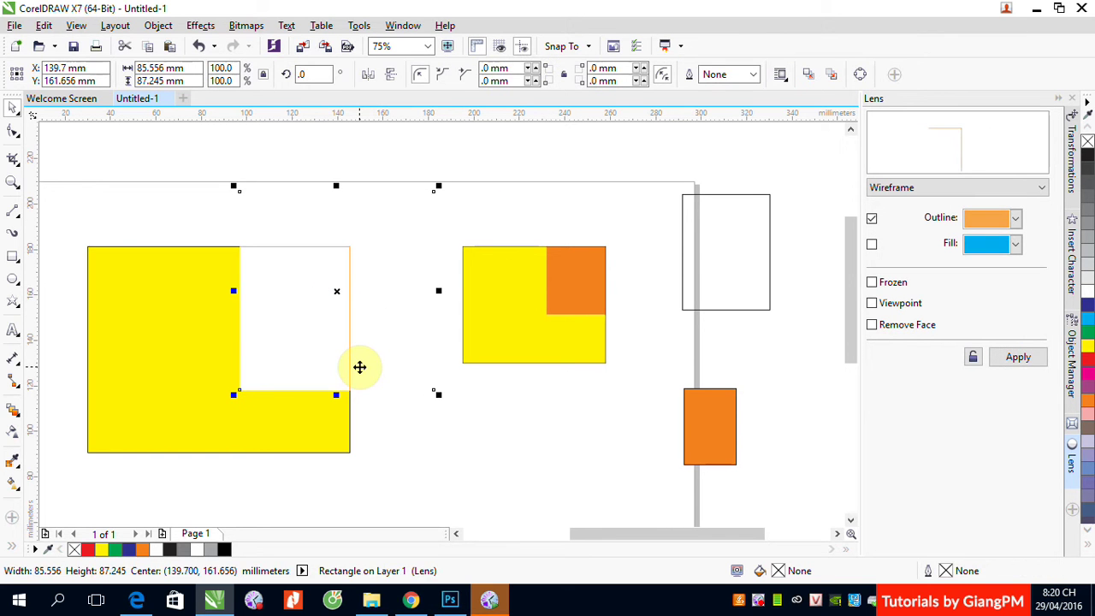
key(Delete)
drag(739, 261, 360, 276)
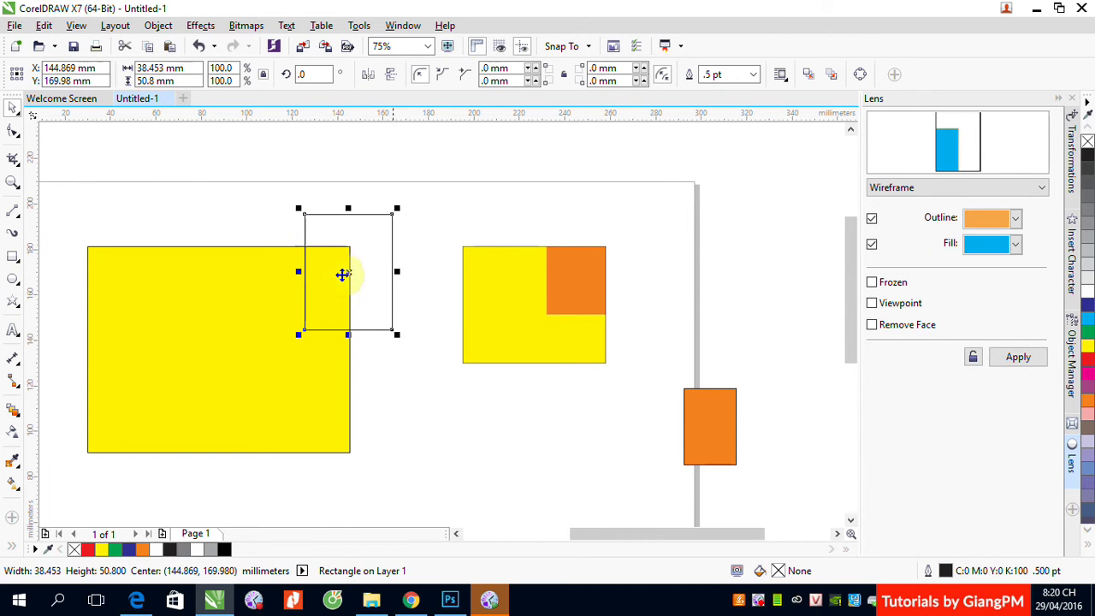
Apply a Fish Eye lens at a 100% rate to the small unfilled rectangle.
click(1041, 188)
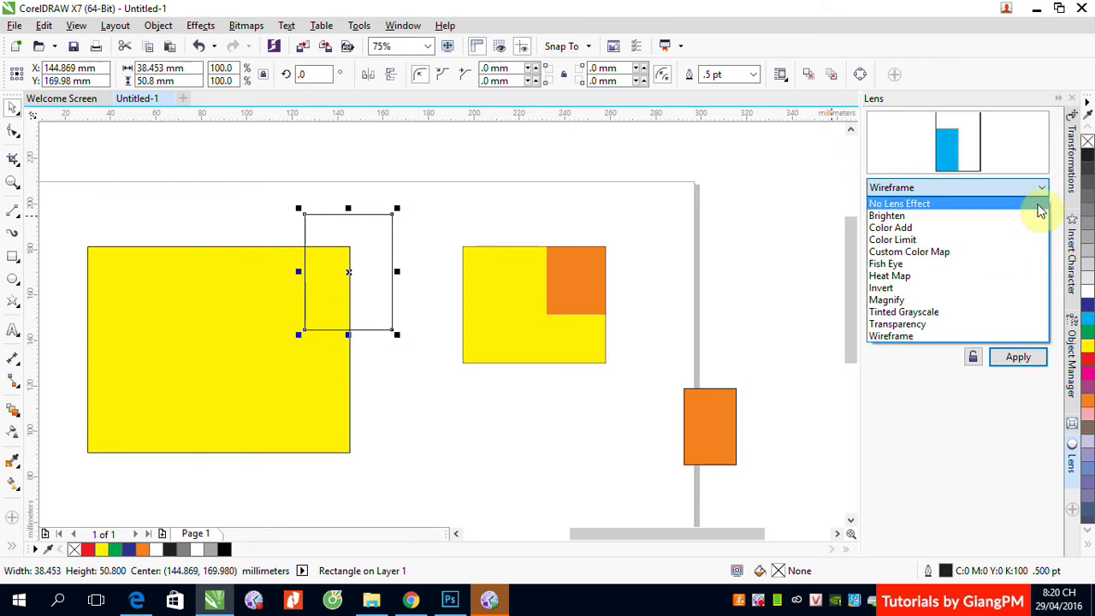
click(952, 266)
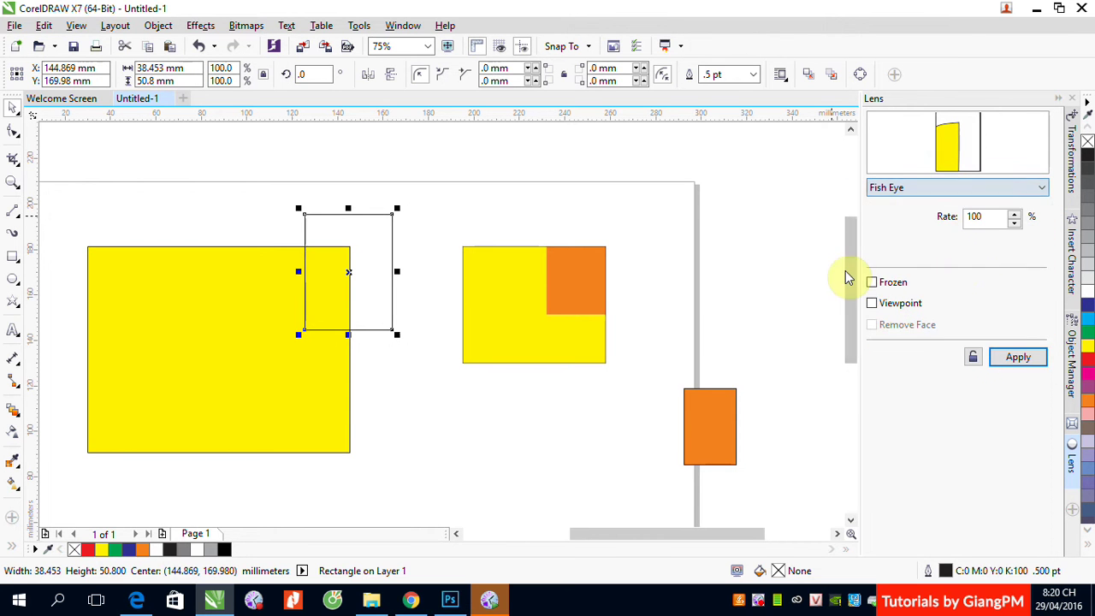
click(1018, 358)
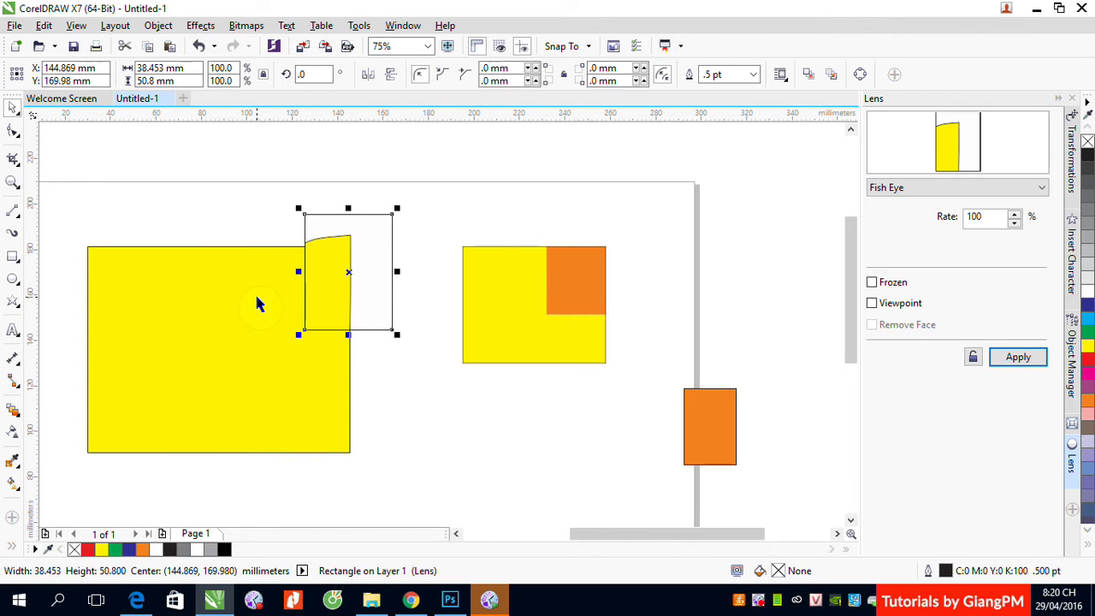
Enable Viewpoint for the Fish Eye lens, shift the viewpoint up and to the right of the rectangle's center, and apply it.
click(871, 305)
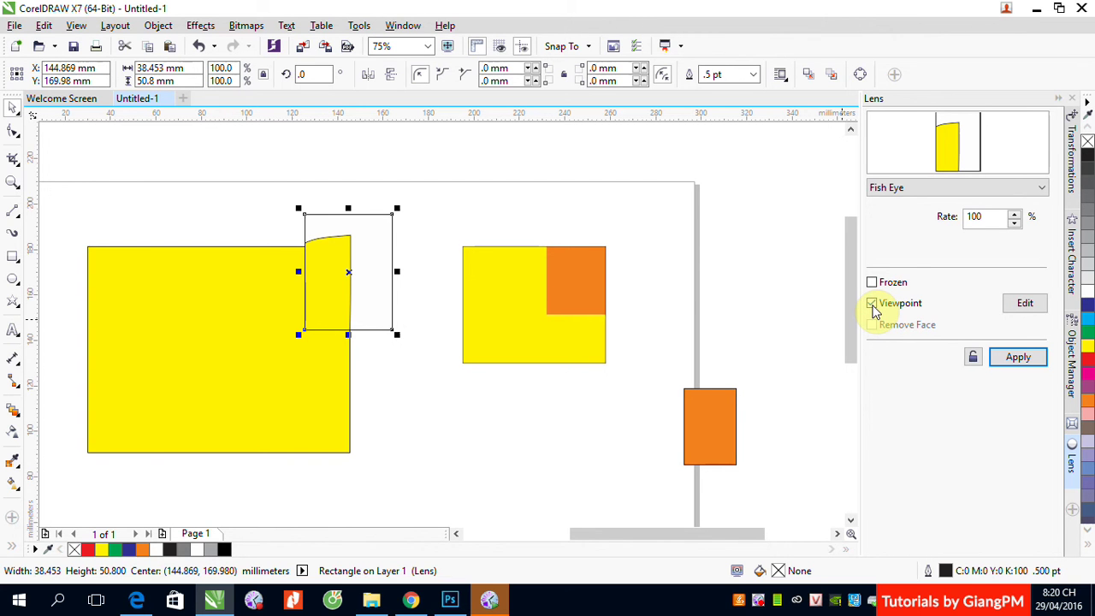
click(1028, 307)
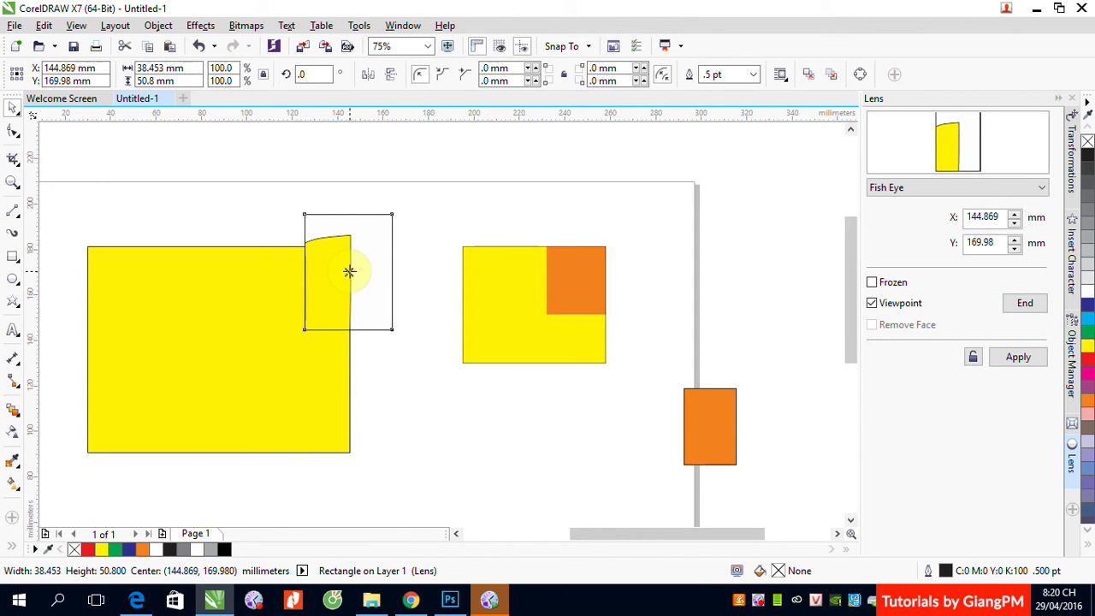
drag(349, 272, 367, 233)
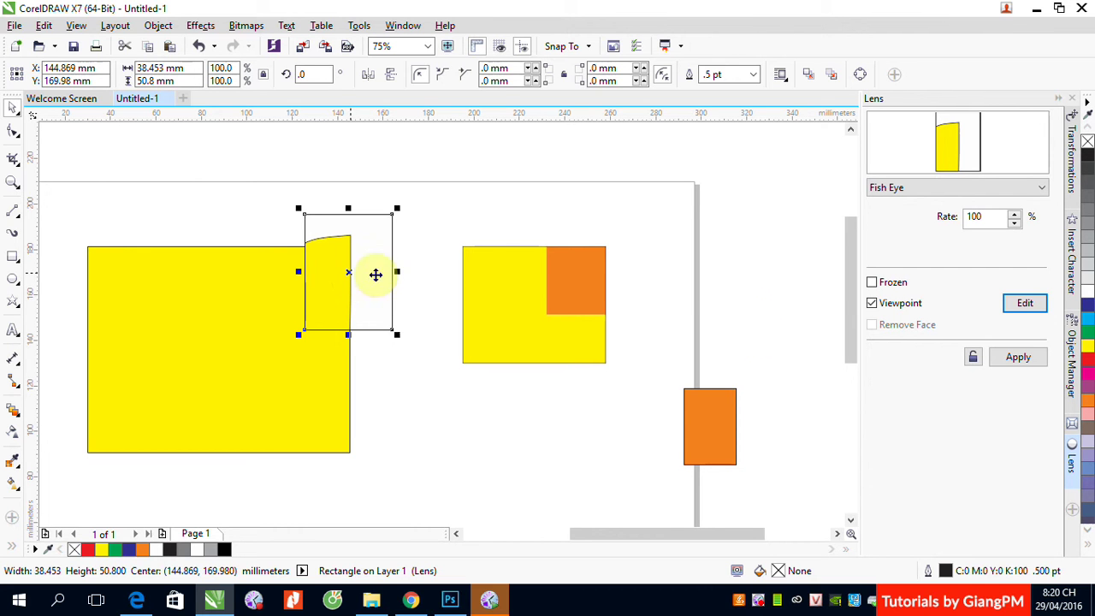
click(1017, 359)
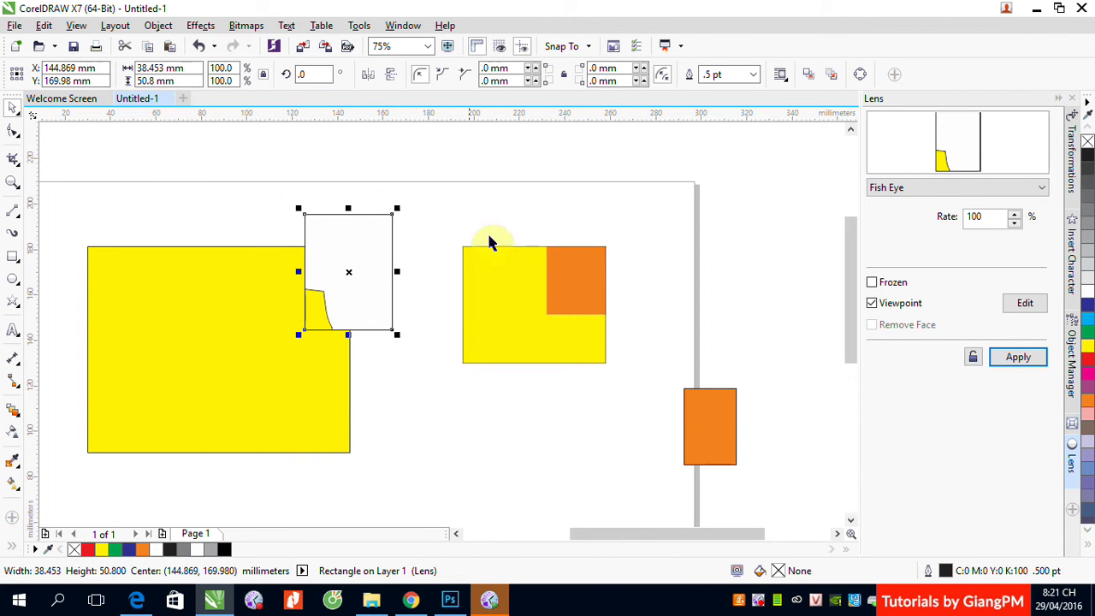
Replace the Fish Eye rectangle with an ellipse about 84 by 87 mm over the large yellow rectangle's upper-right corner.
click(157, 171)
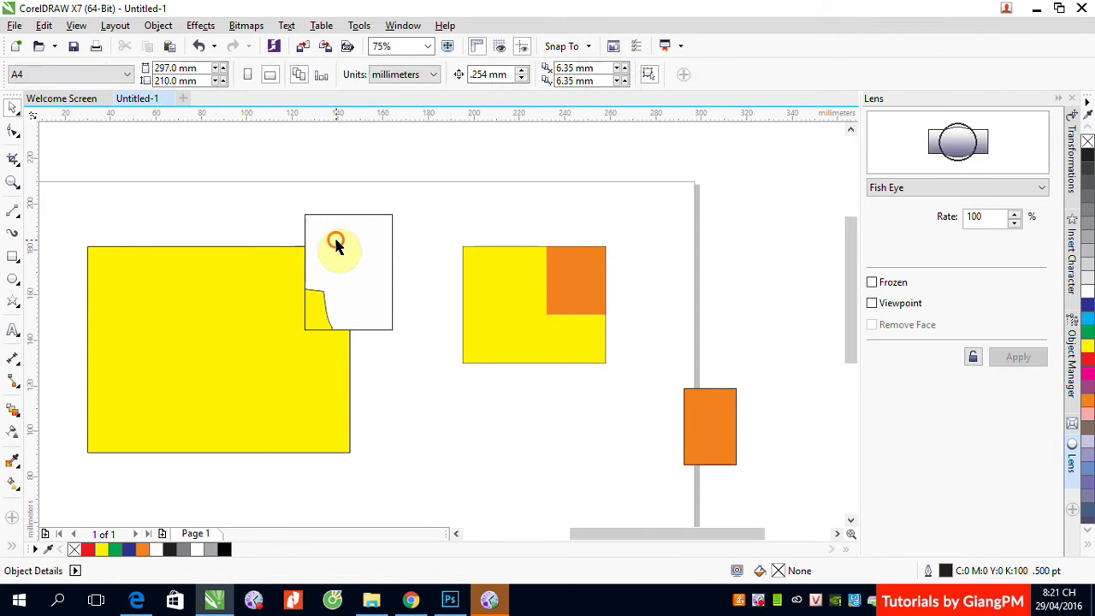
click(335, 243)
key(Delete)
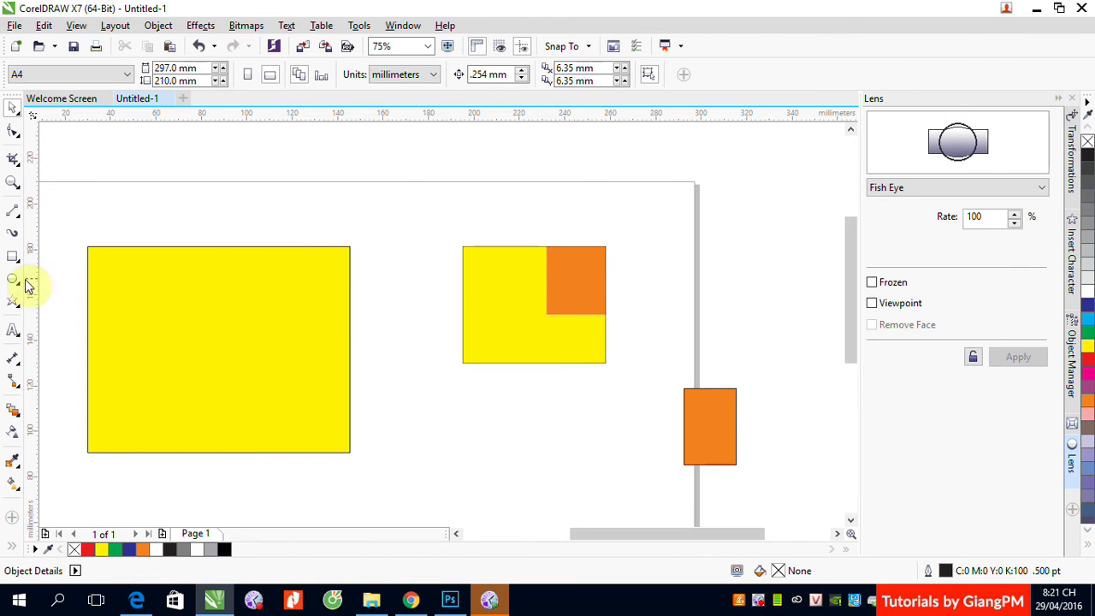
click(13, 278)
drag(237, 173, 427, 374)
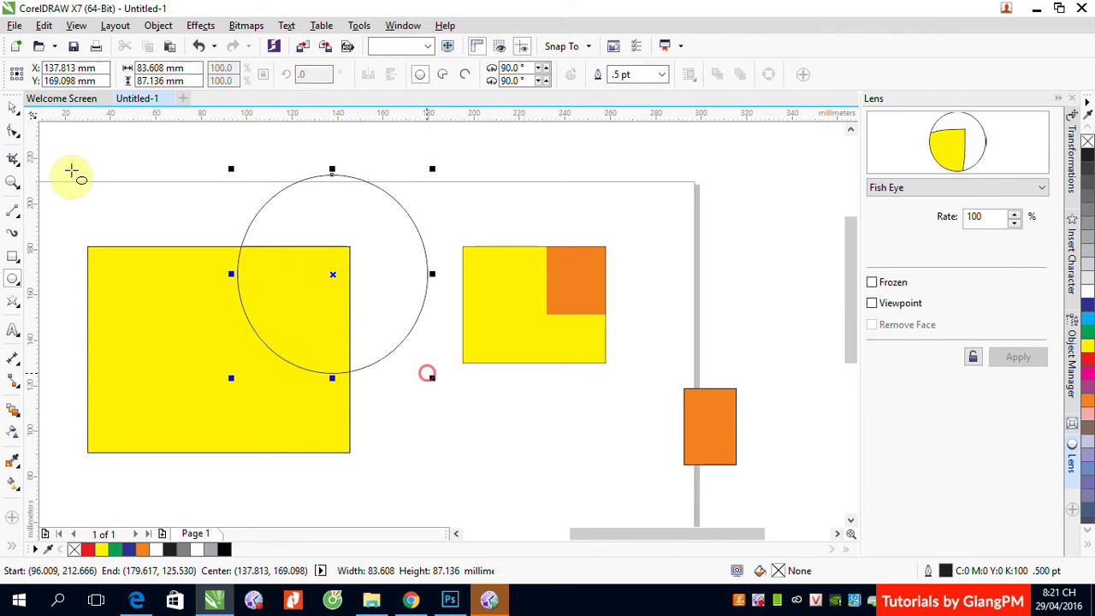
click(12, 108)
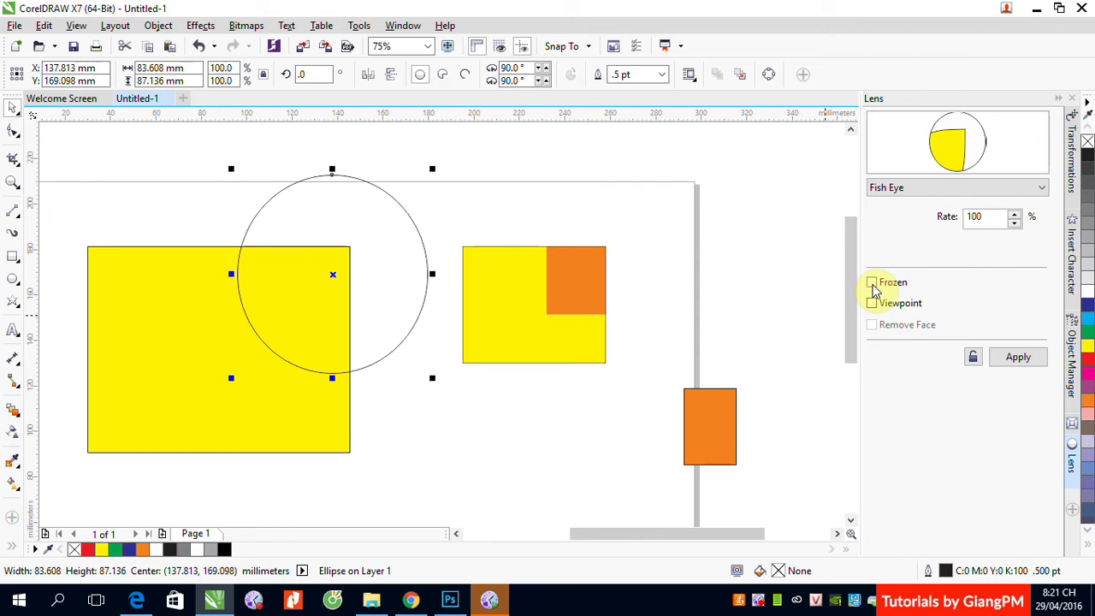
Apply a Frozen Fish Eye lens at 100% to the ellipse and move it to the far right, above the small orange rectangle.
click(872, 284)
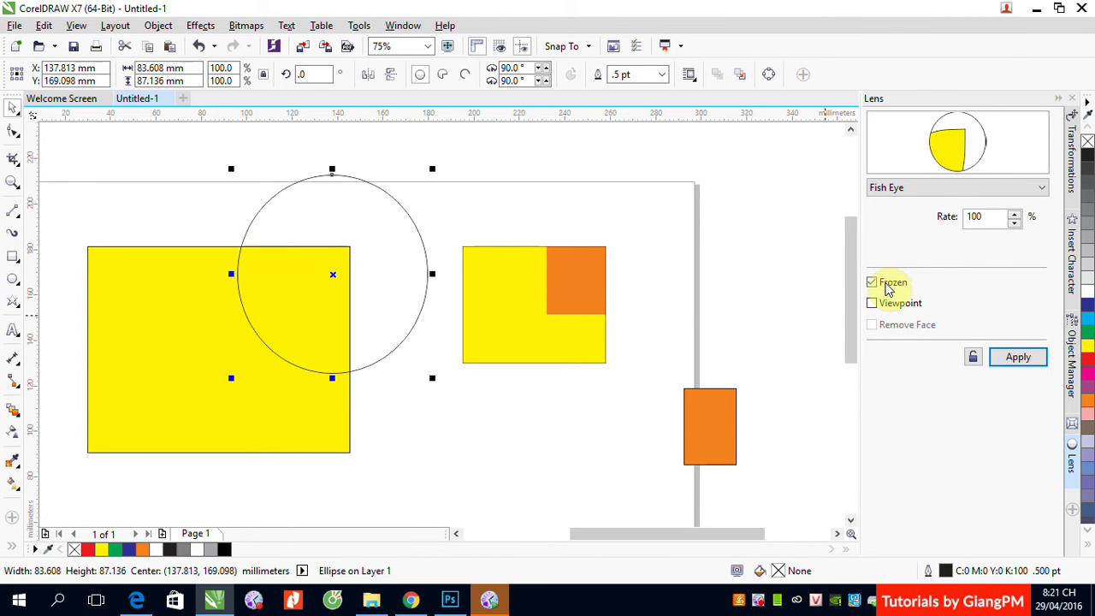
click(1015, 359)
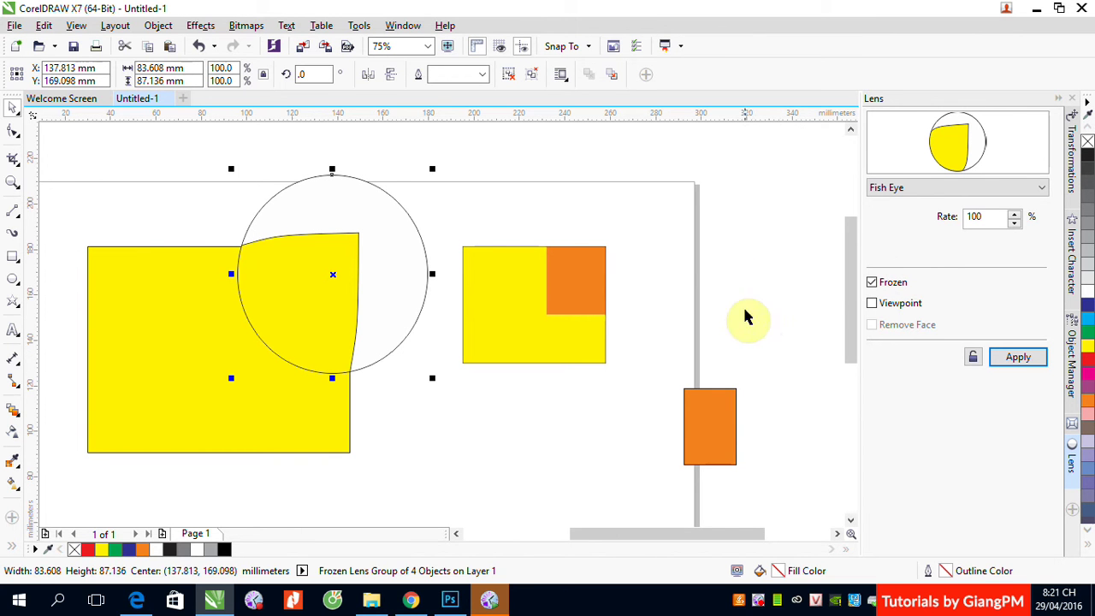
drag(325, 252, 710, 222)
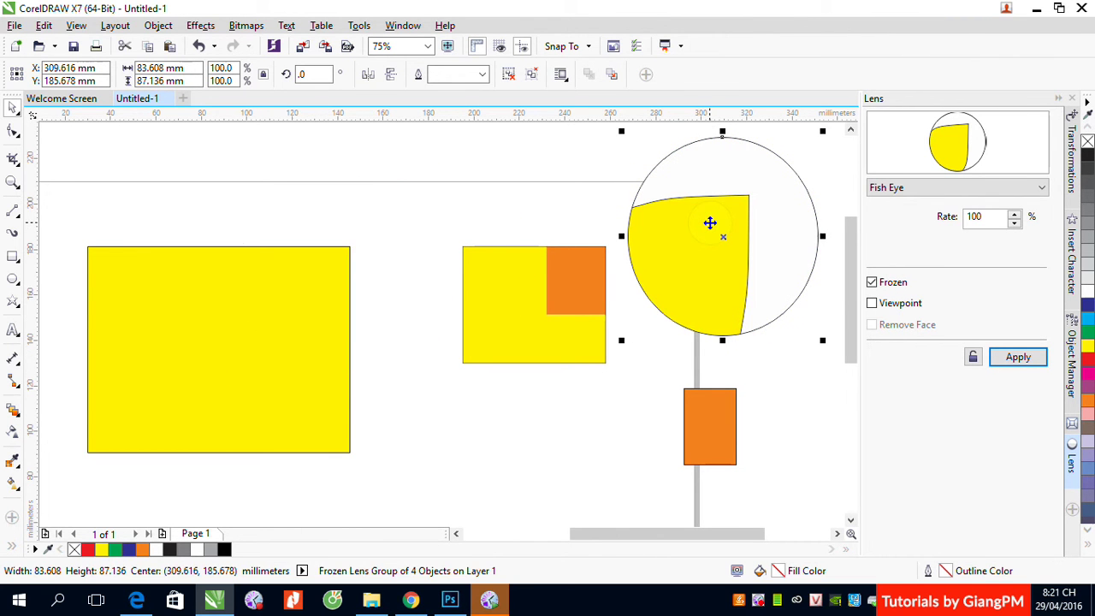
Ungroup the frozen lens and pull its circle outline and inner curve away from the yellow shape.
click(635, 213)
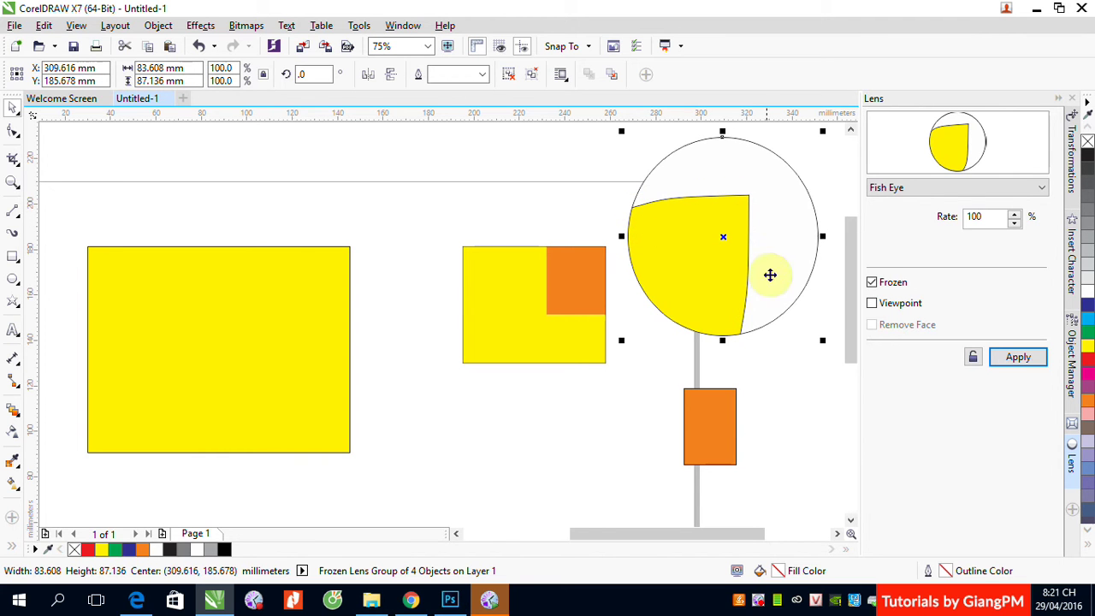
click(513, 79)
click(718, 231)
drag(700, 248, 513, 185)
click(753, 248)
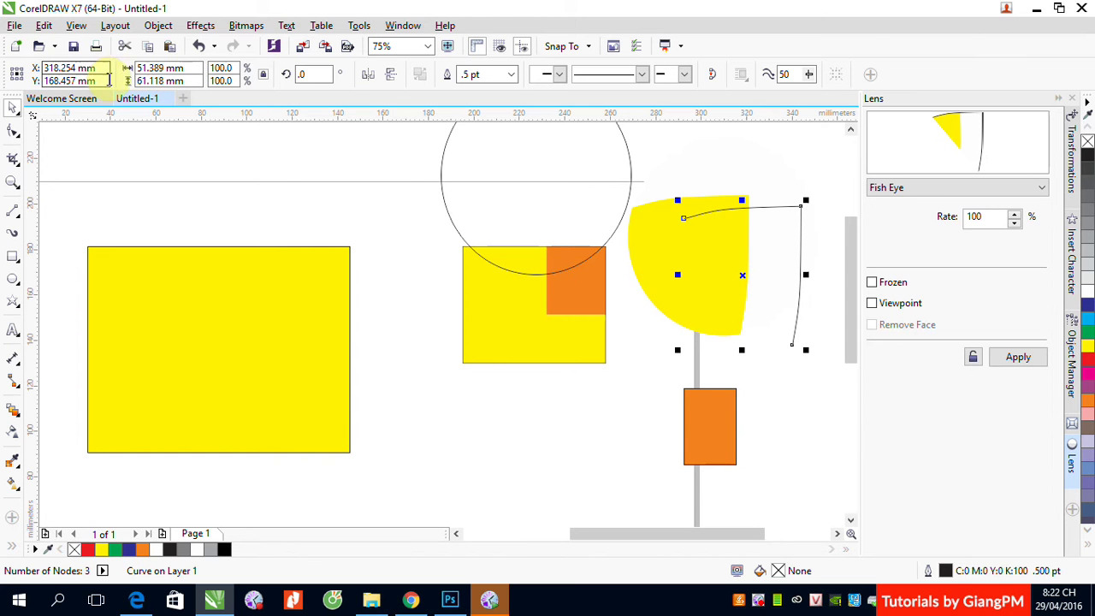
Create a new A4 landscape document and draw a six-sided polygon about 25 by 29 mm near the page's center.
click(11, 47)
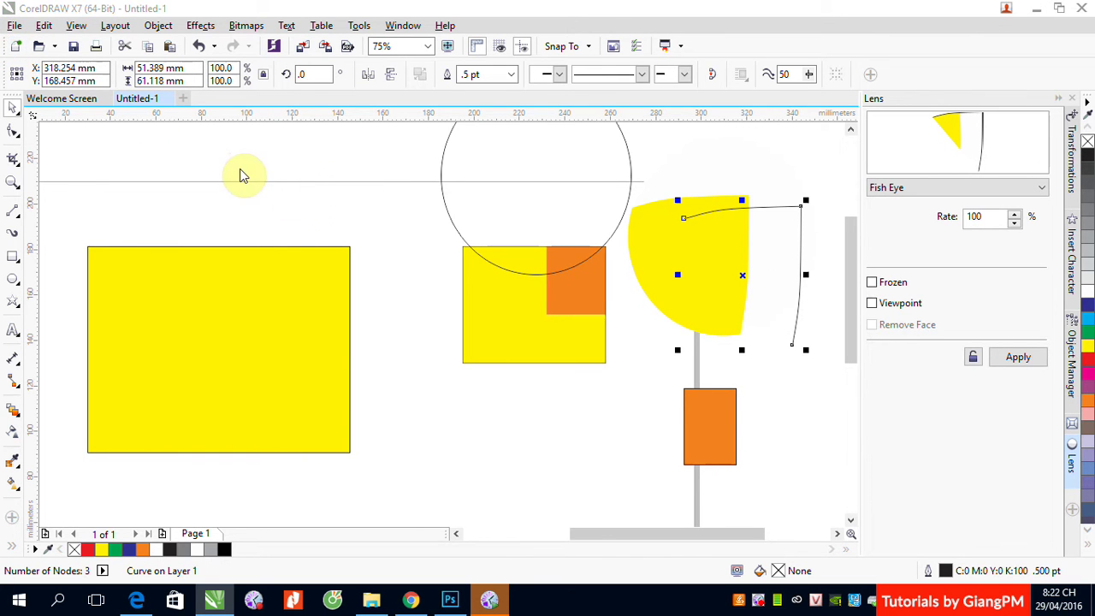
click(536, 488)
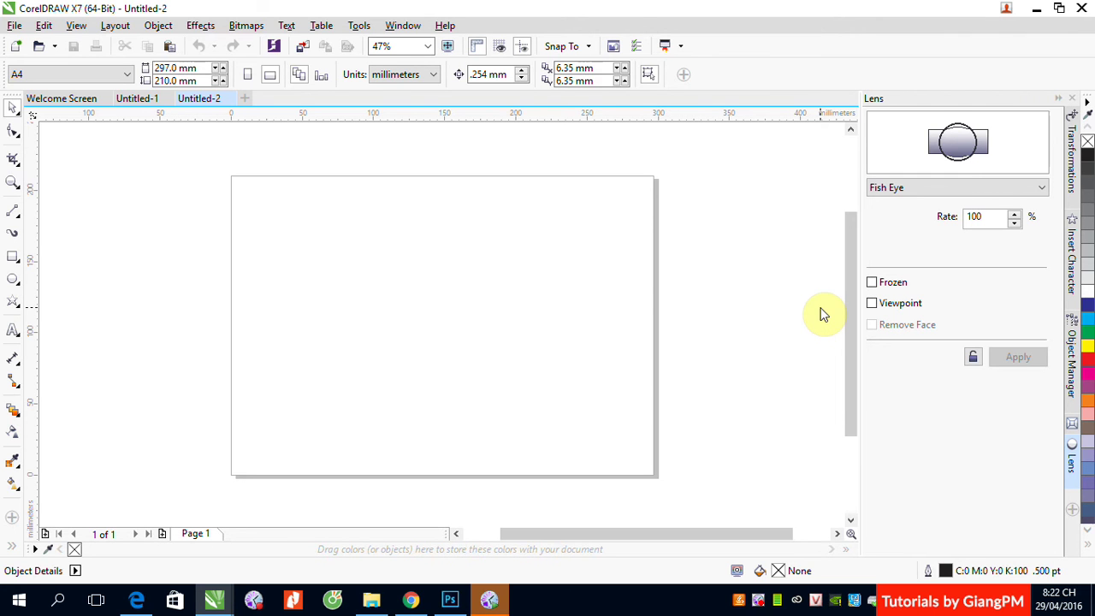
click(15, 283)
click(14, 298)
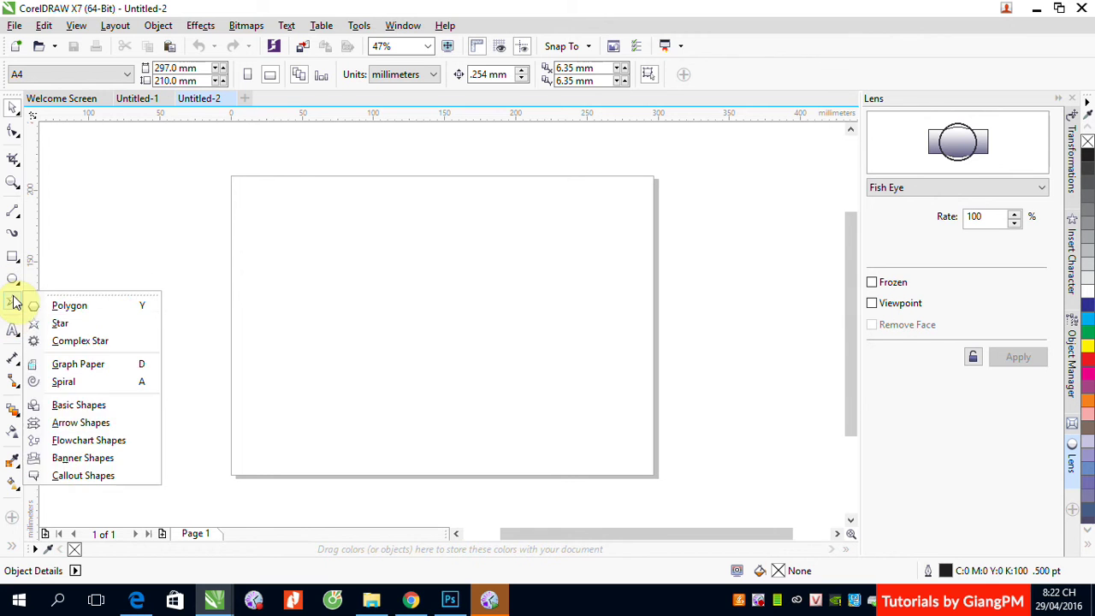
click(63, 308)
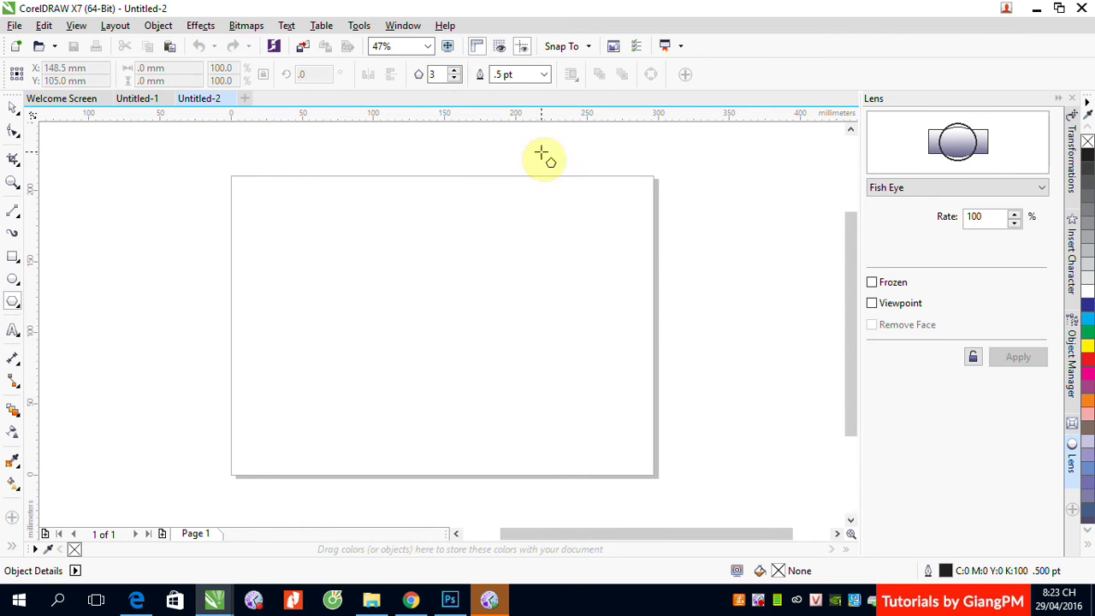
click(456, 71)
click(455, 72)
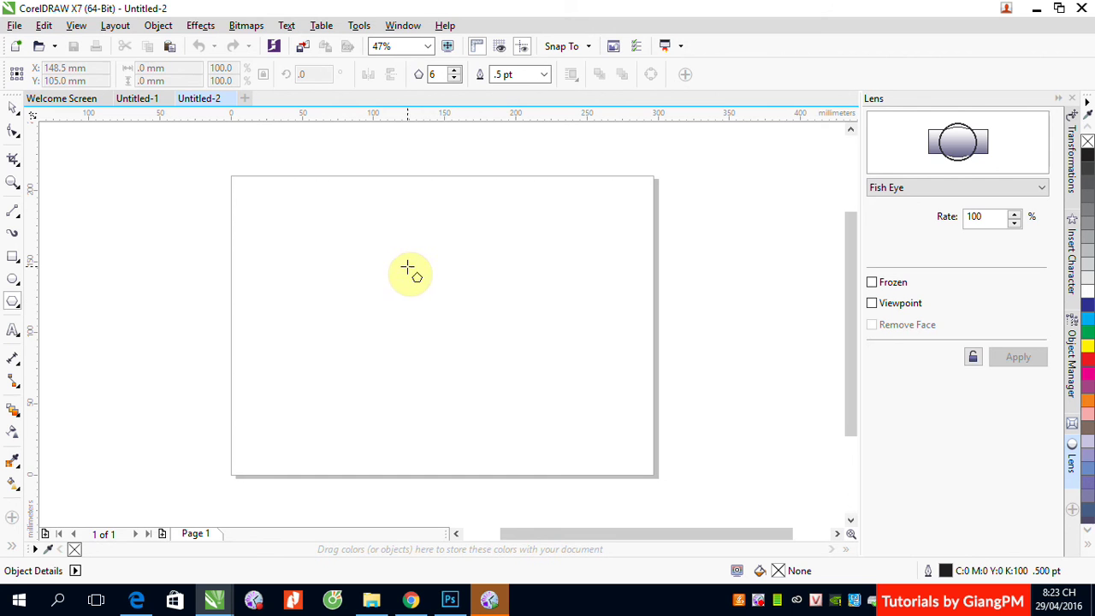
drag(407, 265, 451, 310)
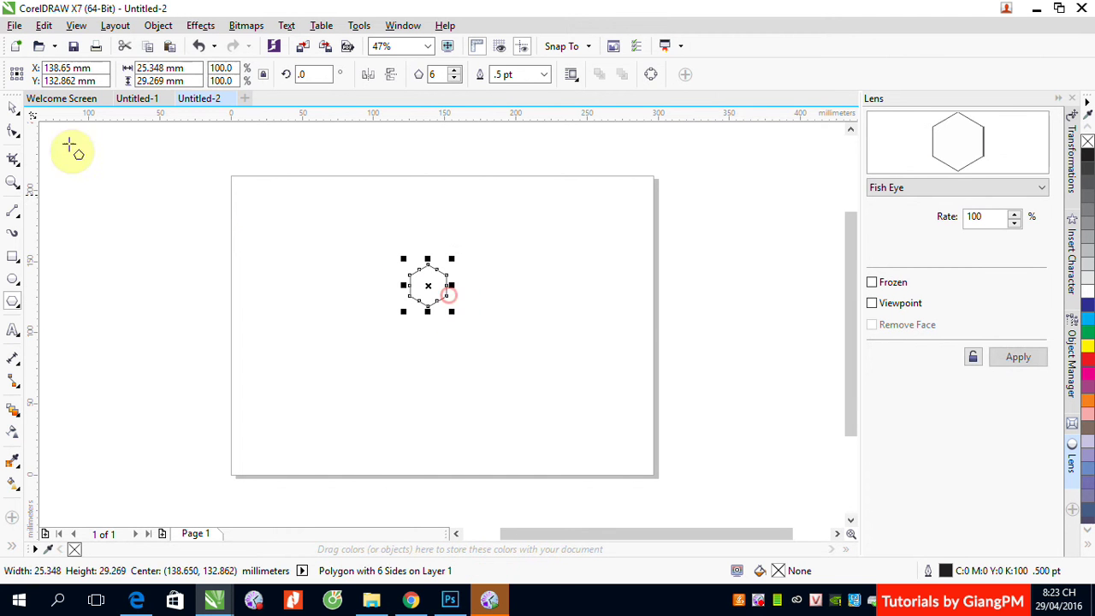
click(13, 107)
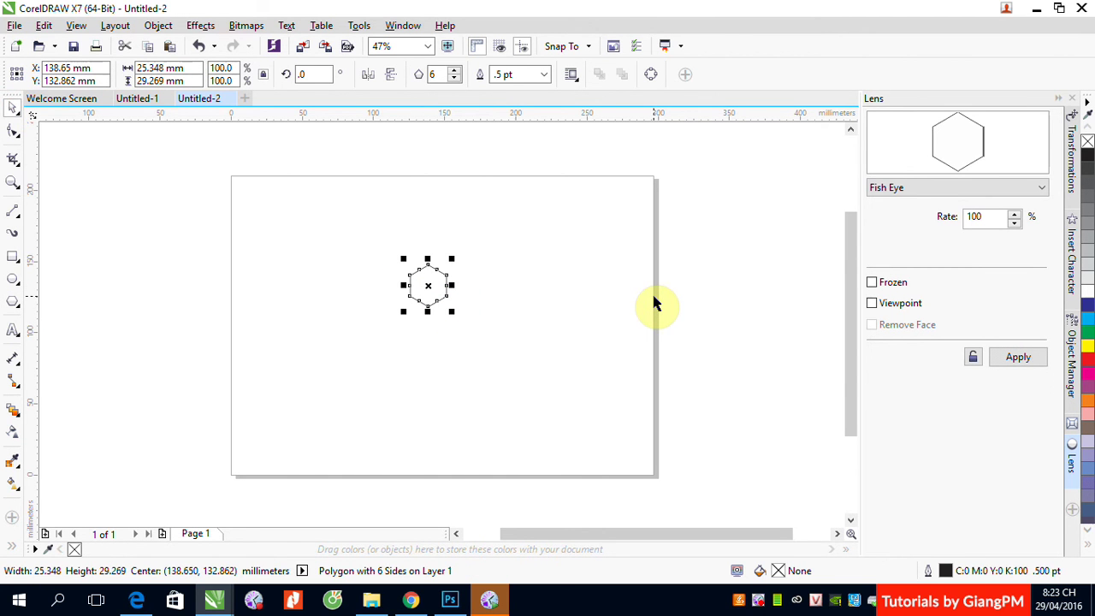
Mirror a copy of the hexagon to its right and repeat the duplication to form a horizontal row of six hexagons.
key(z)
drag(317, 227, 570, 368)
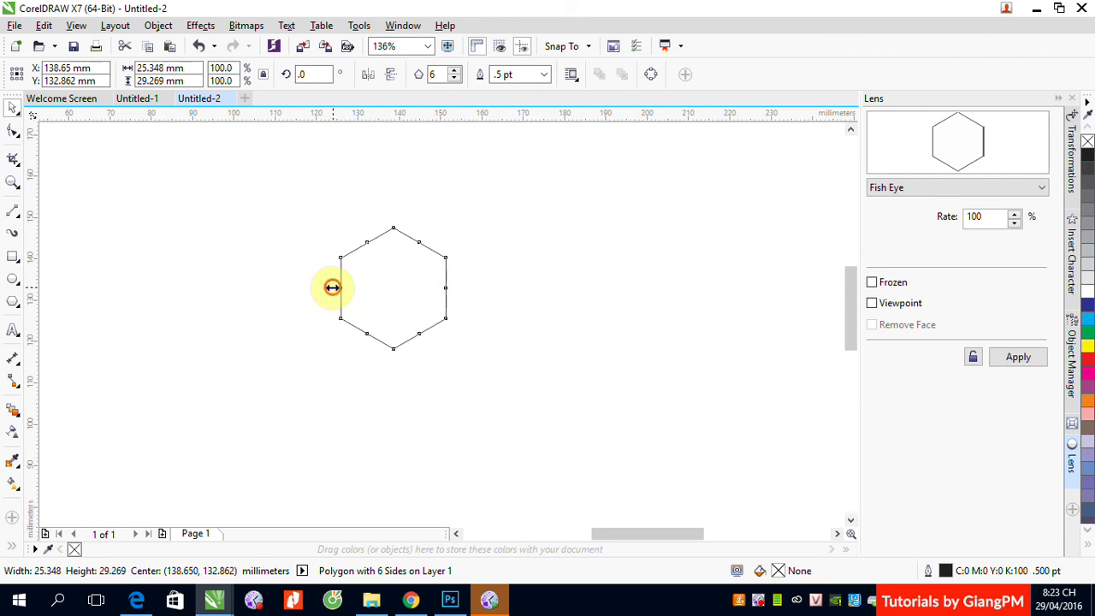
drag(334, 287, 562, 301)
right_click(496, 296)
key(ctrl+z)
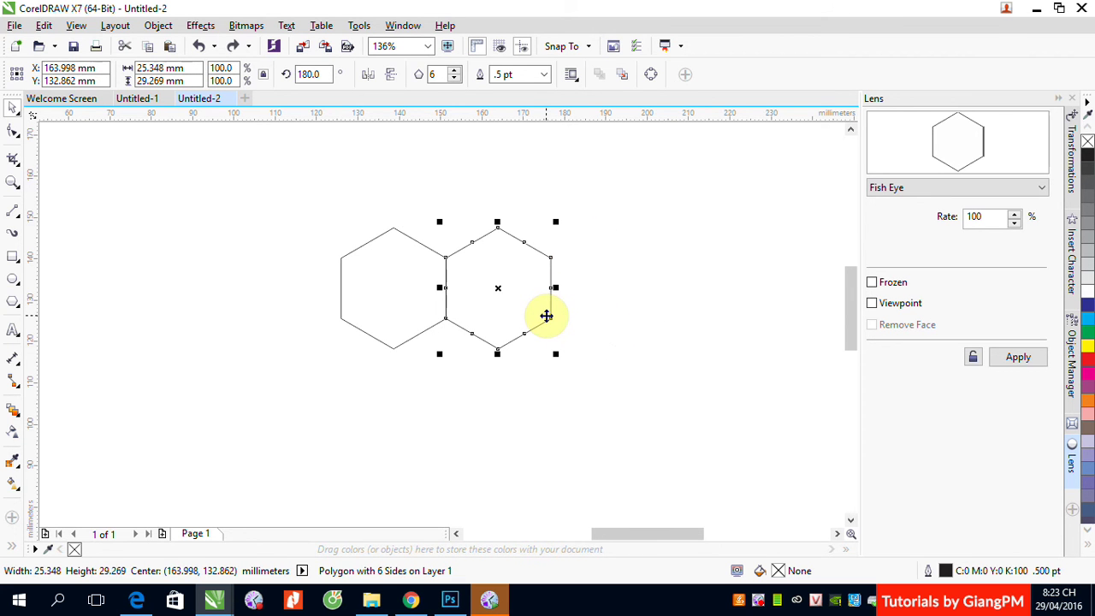
key(ctrl+r)
key(ctrl+r)
key(ctrl+r)
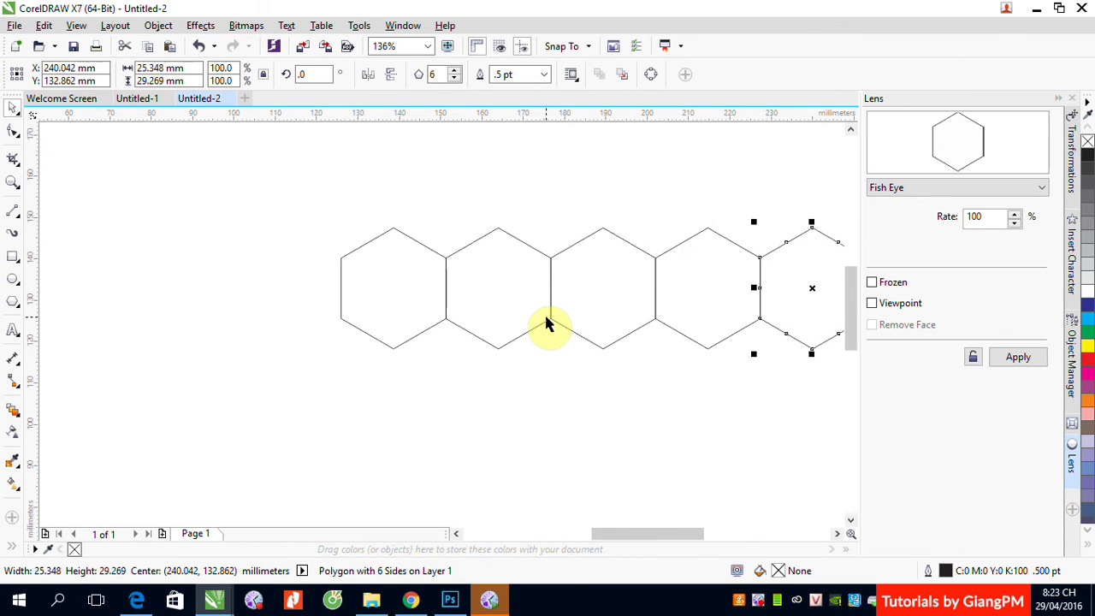
scroll(547, 323, down, 4)
key(ctrl+r)
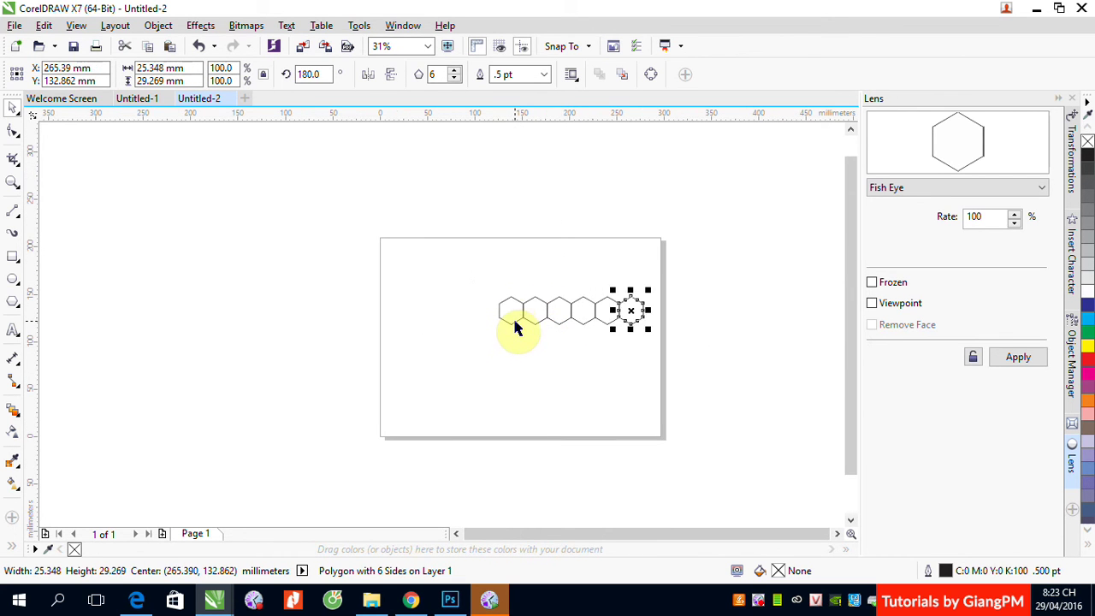
Repeat the duplication to add a seventh hexagon and move the whole row left toward the page's center.
key(ctrl+r)
drag(482, 276, 790, 367)
drag(603, 321, 537, 321)
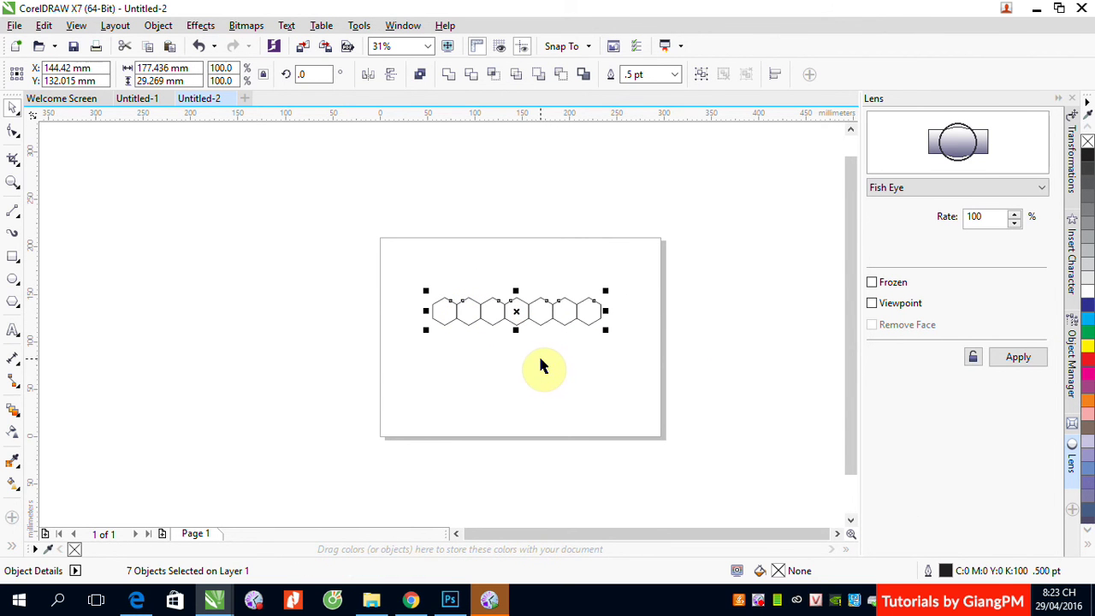
Copy the hexagon row above and below with a half-hexagon offset, and copy these three rows underneath to form a six-row honeycomb.
scroll(389, 252, up, 3)
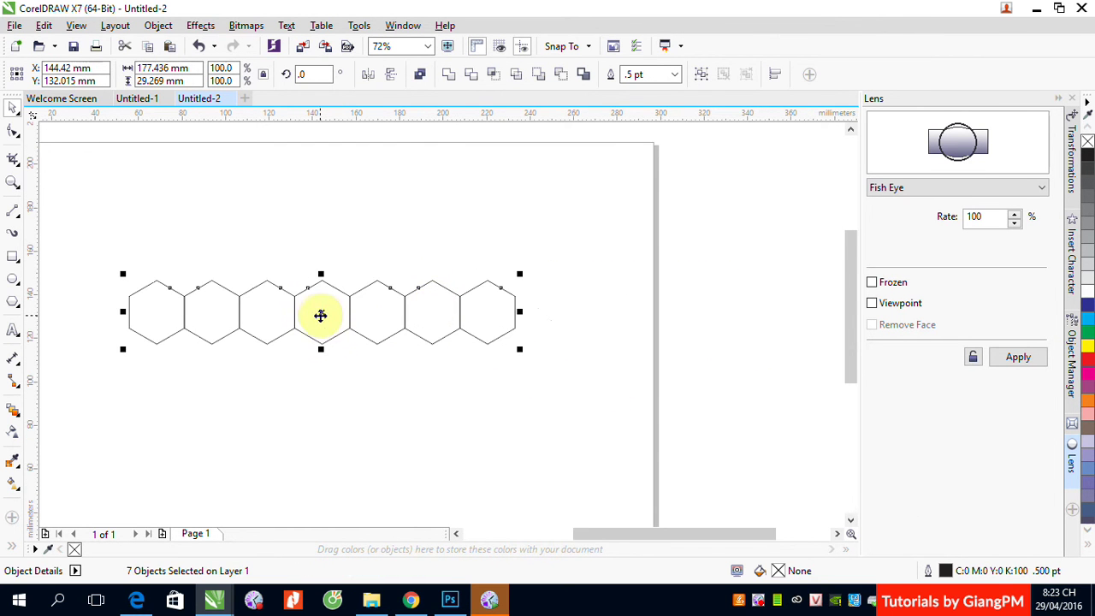
drag(320, 316, 347, 267)
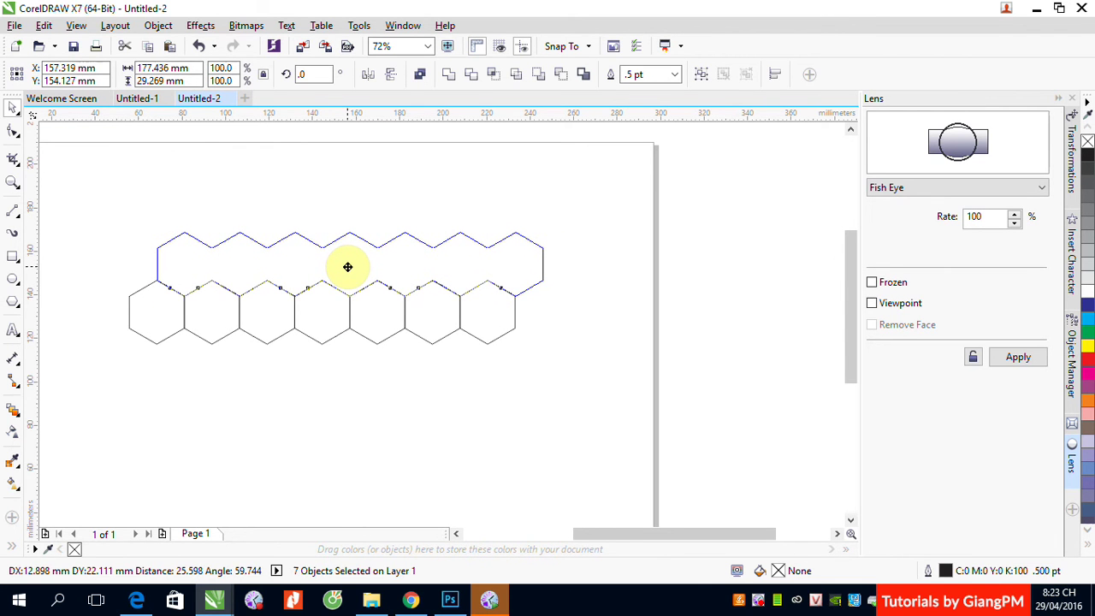
drag(347, 267, 348, 267)
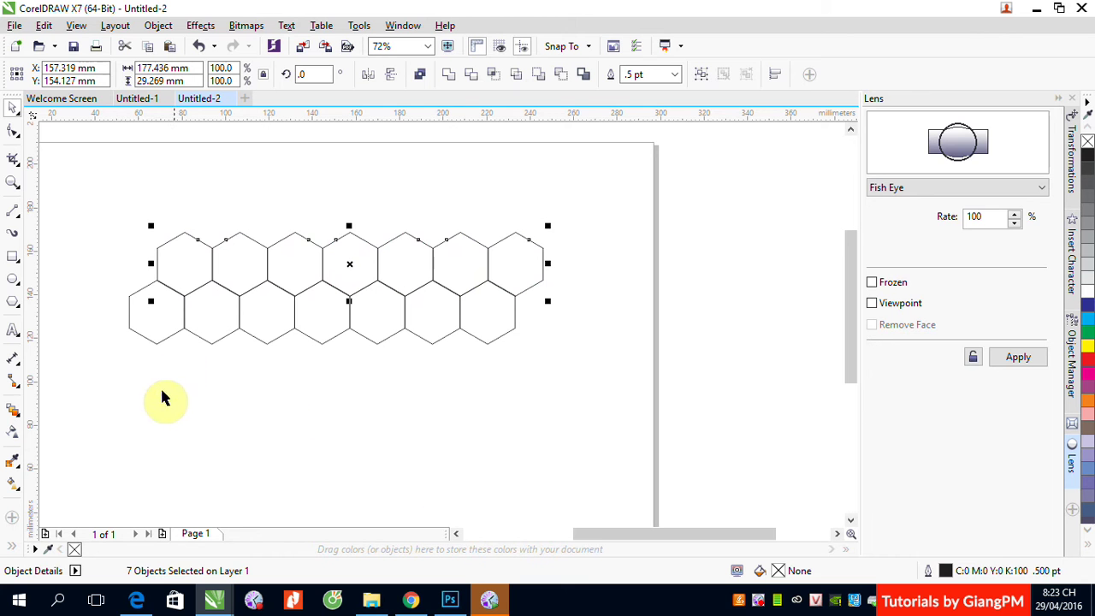
drag(108, 391, 587, 274)
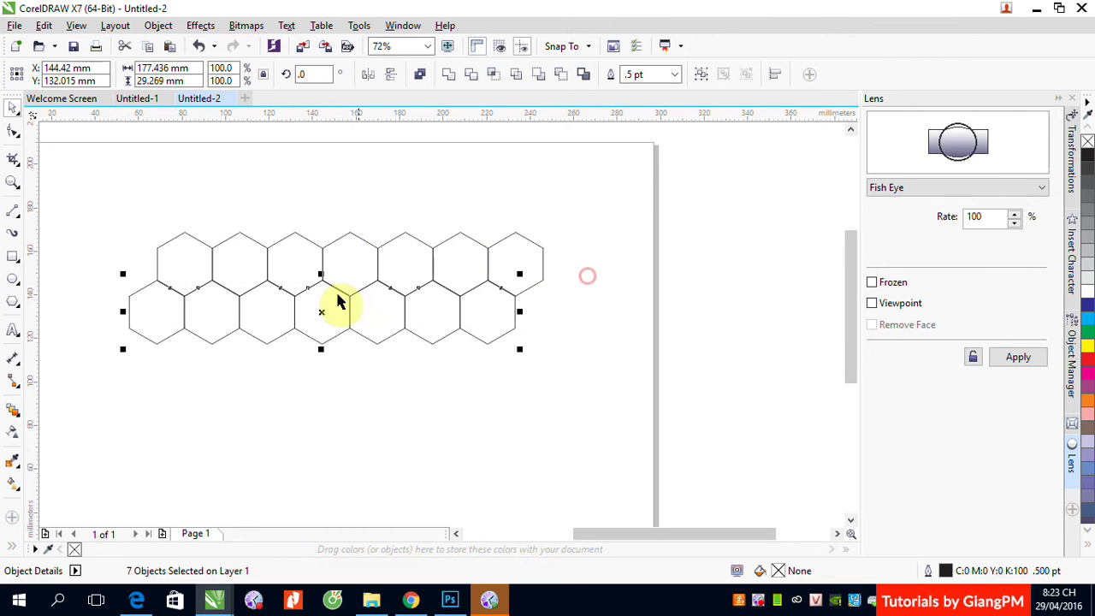
drag(325, 313, 352, 359)
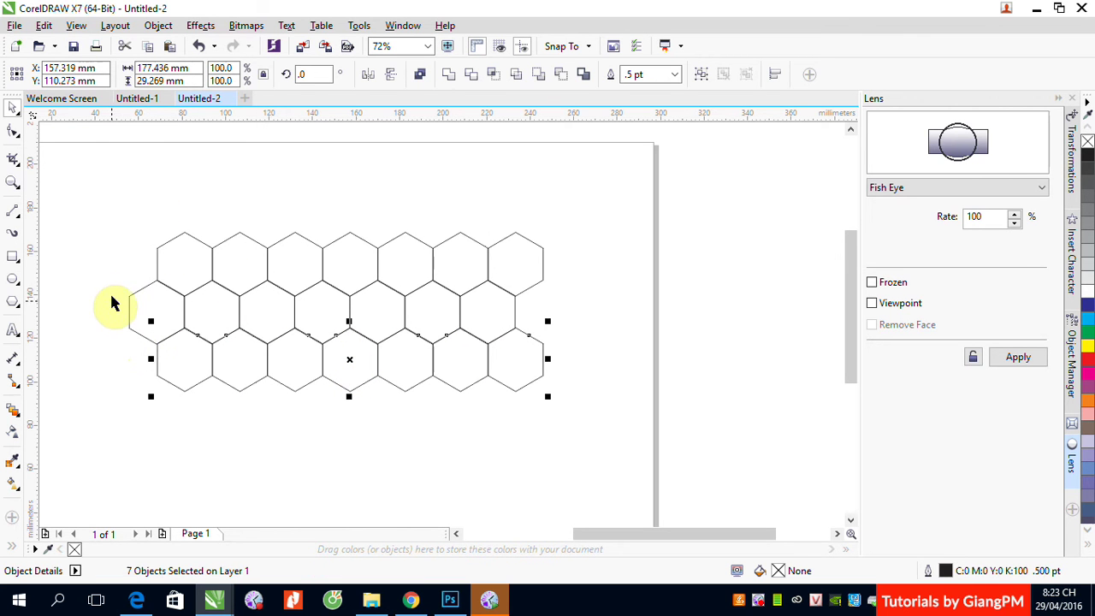
drag(86, 215, 638, 450)
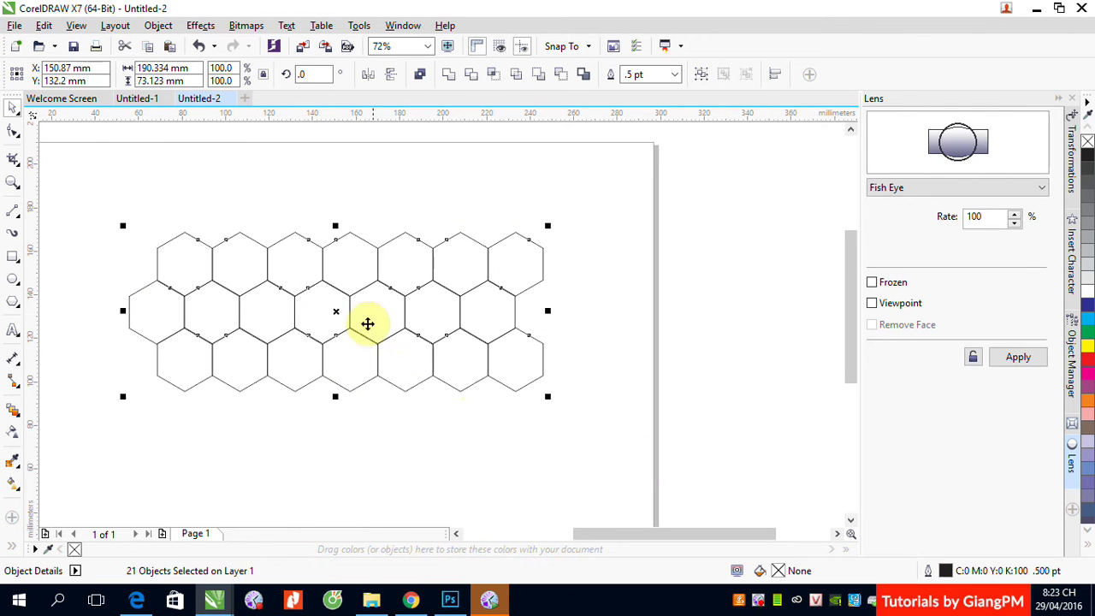
drag(335, 311, 306, 454)
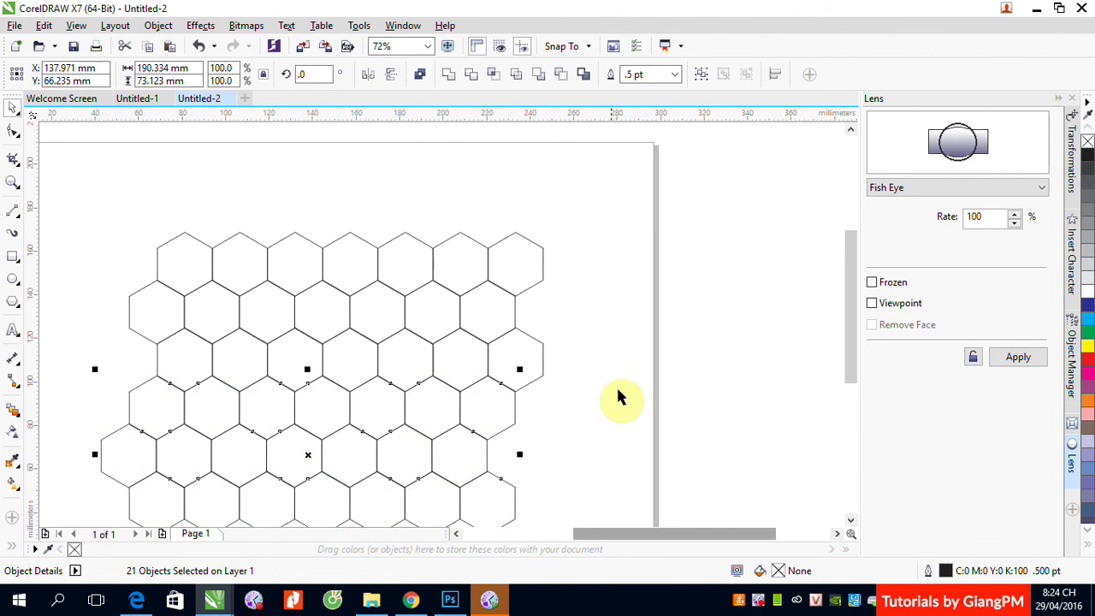
Fill the second hexagon of the second and fourth rows with black.
click(850, 307)
drag(859, 323, 859, 337)
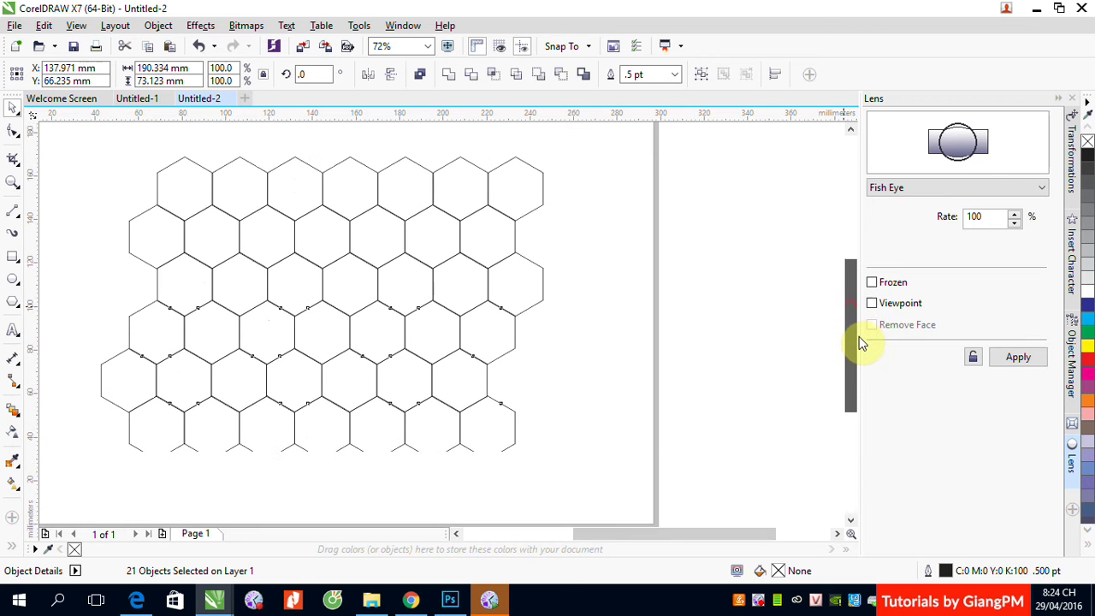
click(224, 230)
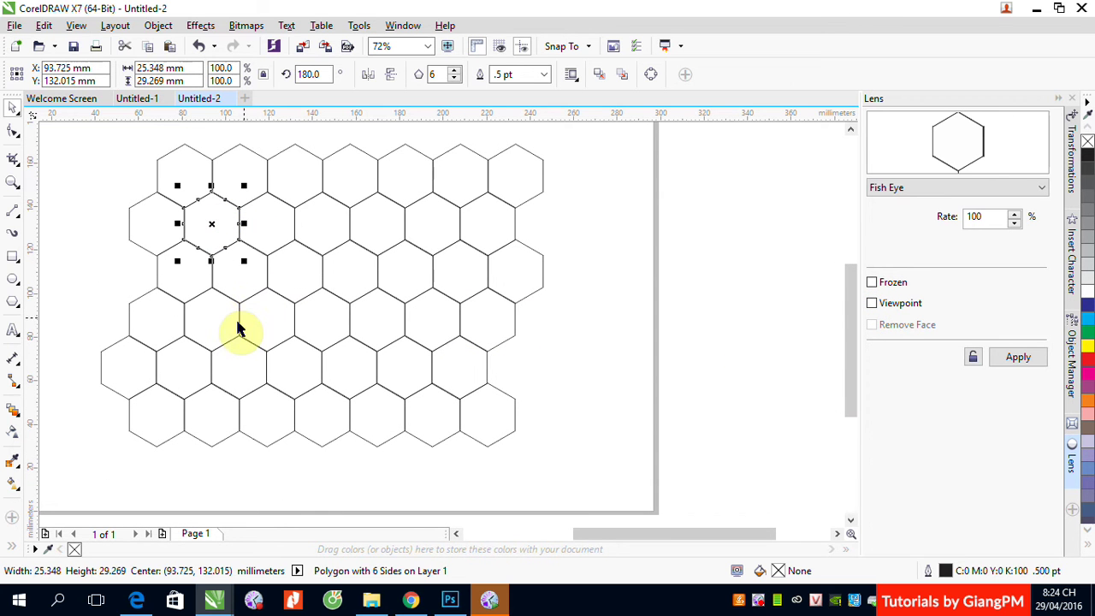
click(210, 327)
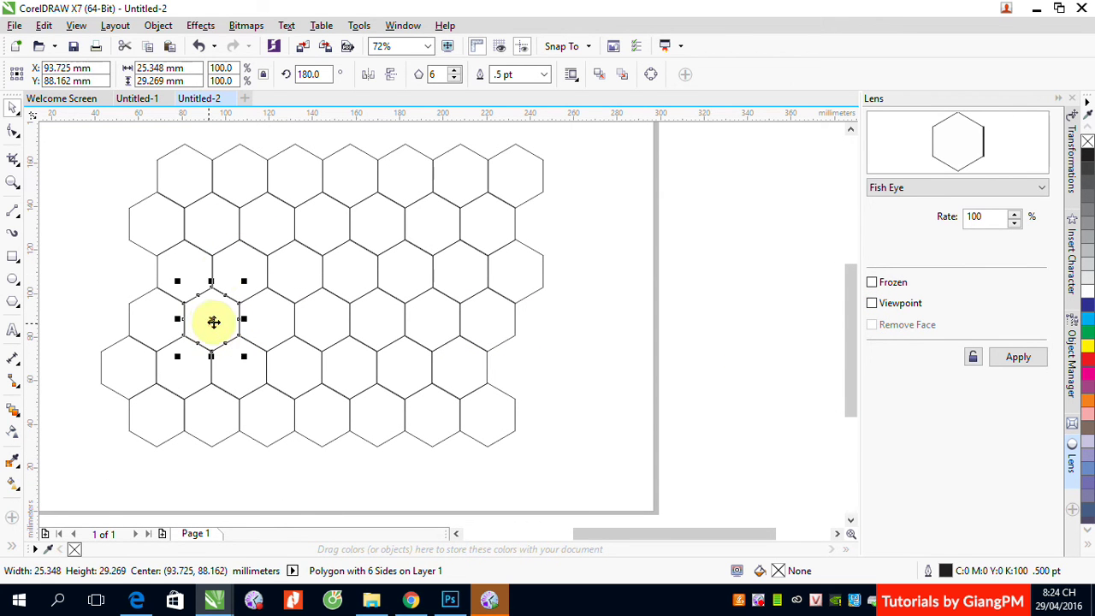
click(214, 227)
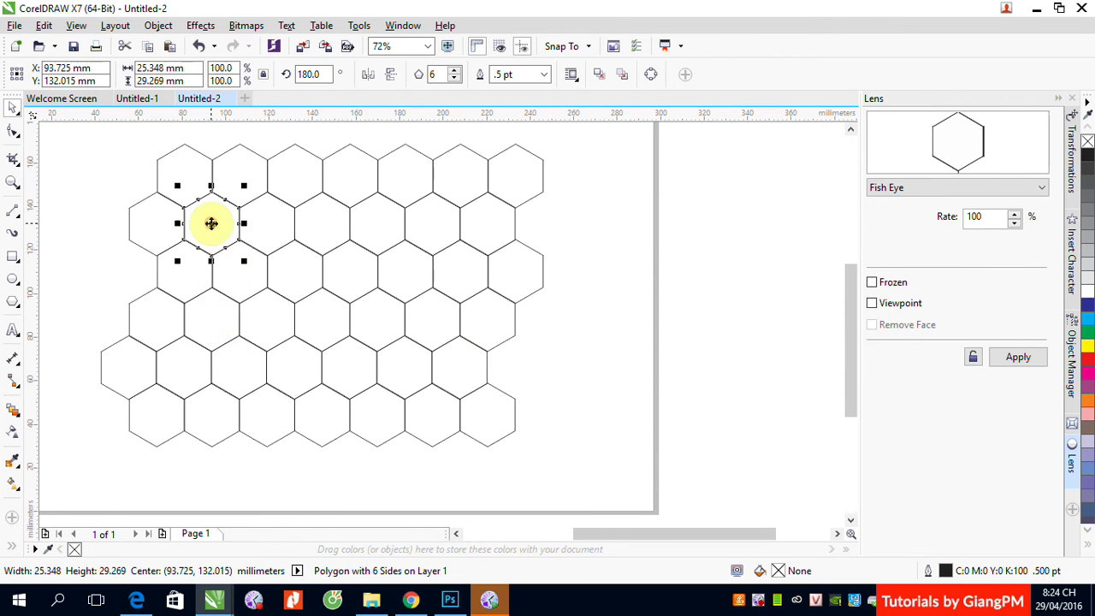
shift+click(214, 327)
click(1089, 157)
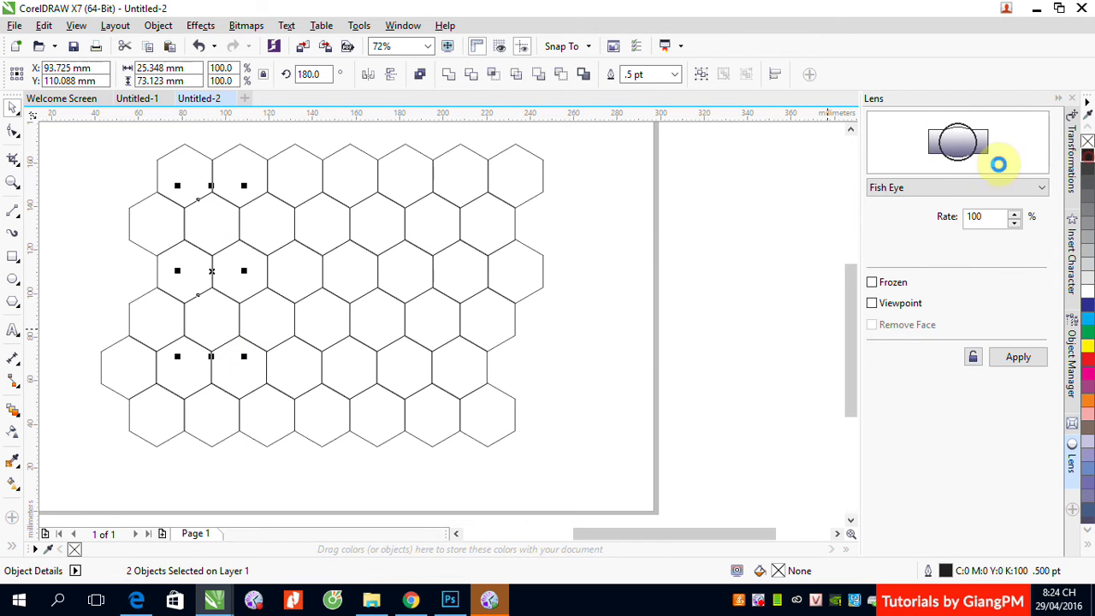
Fill the fourth and sixth hexagons of the second and fourth rows with black.
click(326, 229)
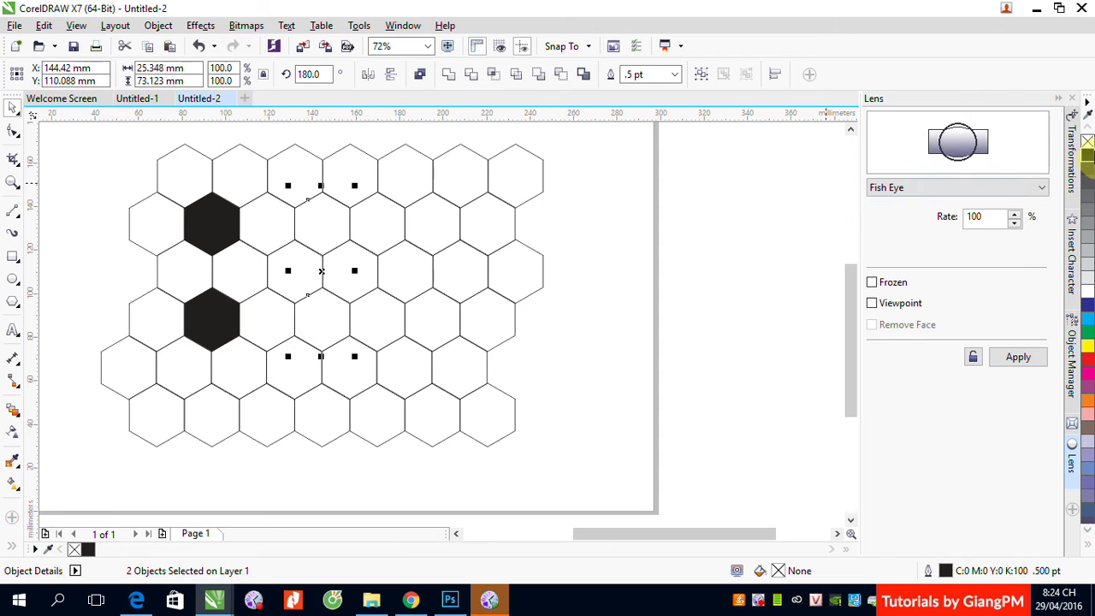
click(1089, 155)
click(435, 232)
shift+click(427, 318)
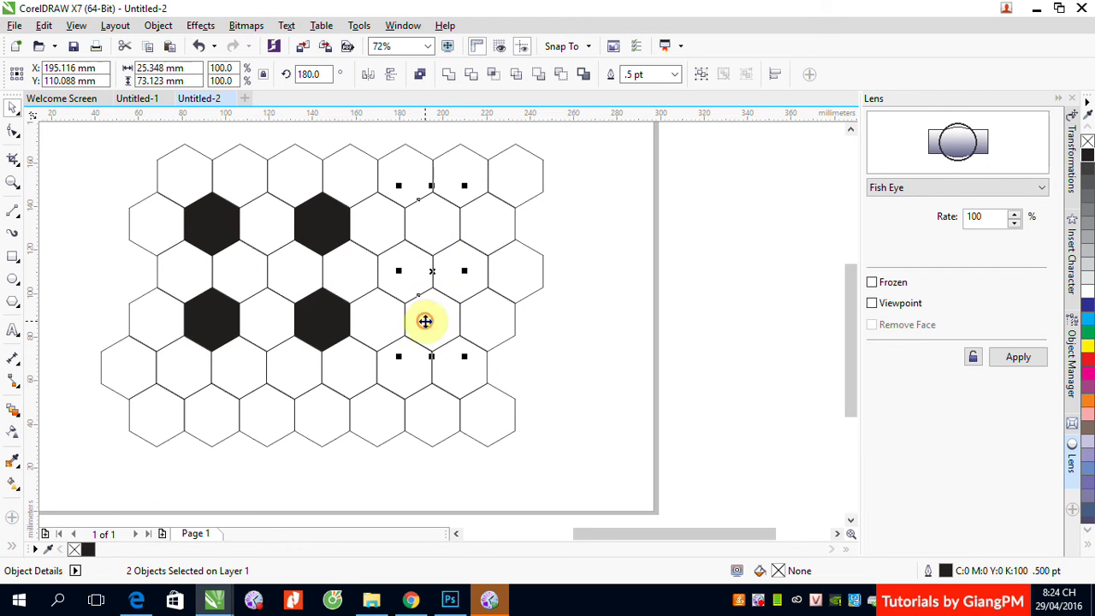
click(1088, 155)
click(728, 263)
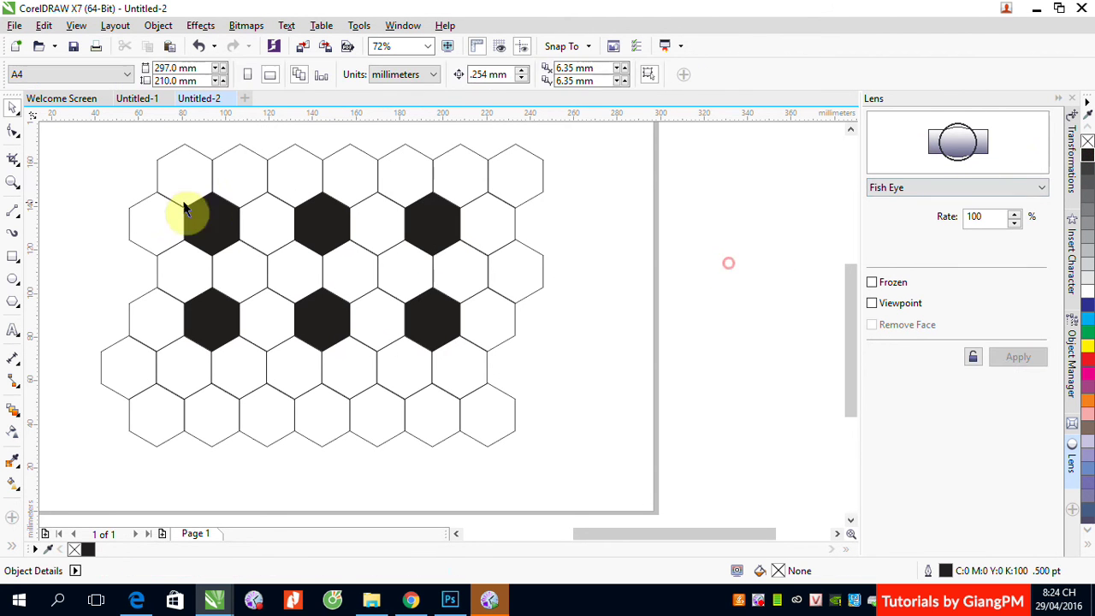
Fill the top row of hexagons and all five rows below it with white.
click(174, 173)
click(135, 139)
drag(114, 135, 577, 217)
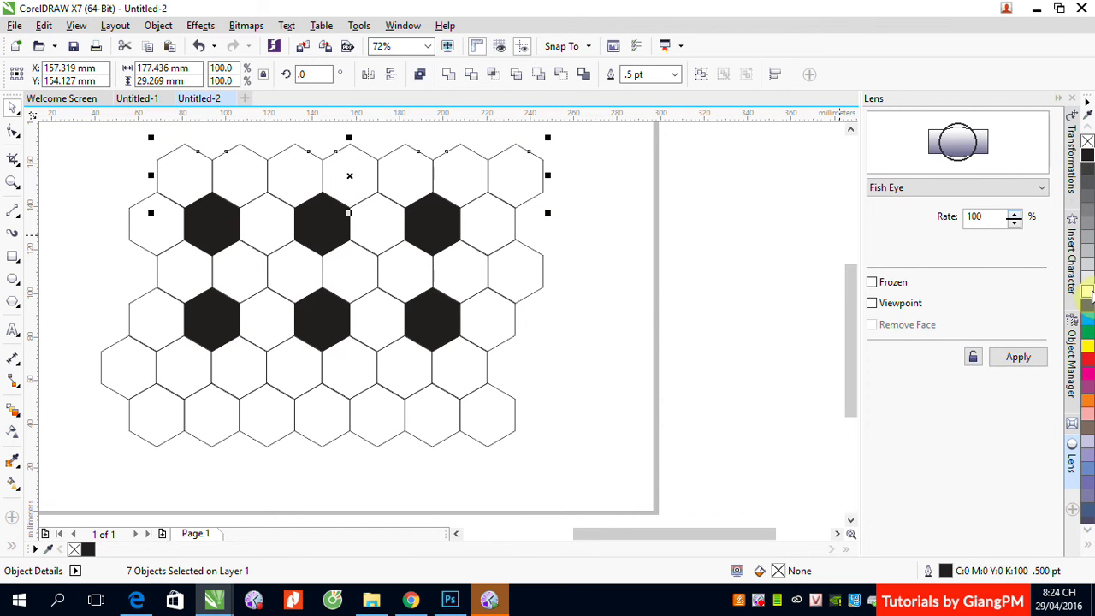
click(54, 220)
drag(101, 186, 601, 466)
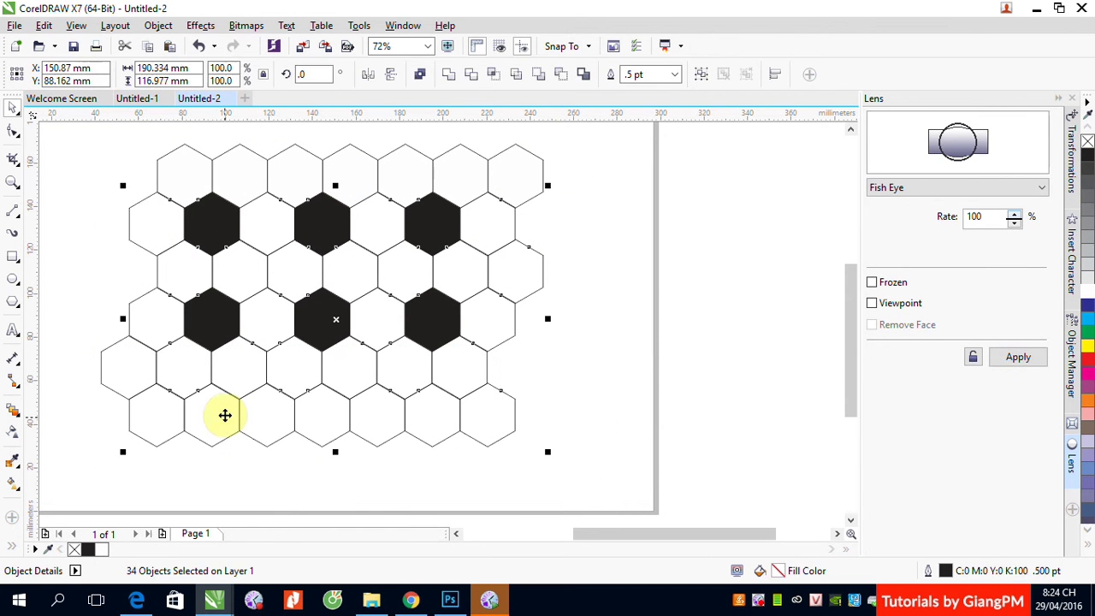
click(269, 479)
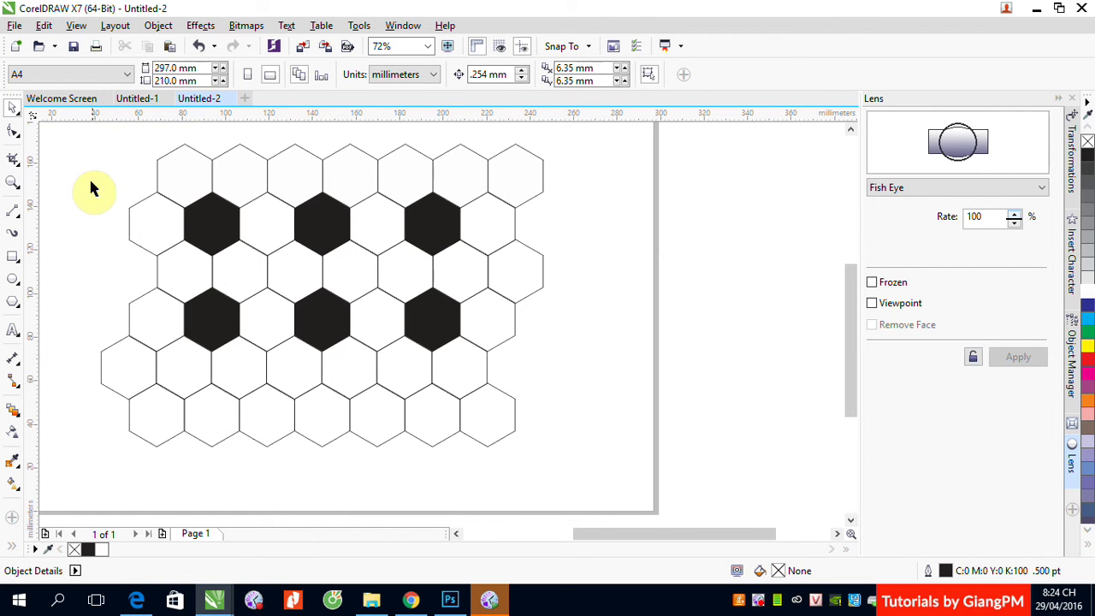
drag(91, 181, 580, 472)
click(1088, 291)
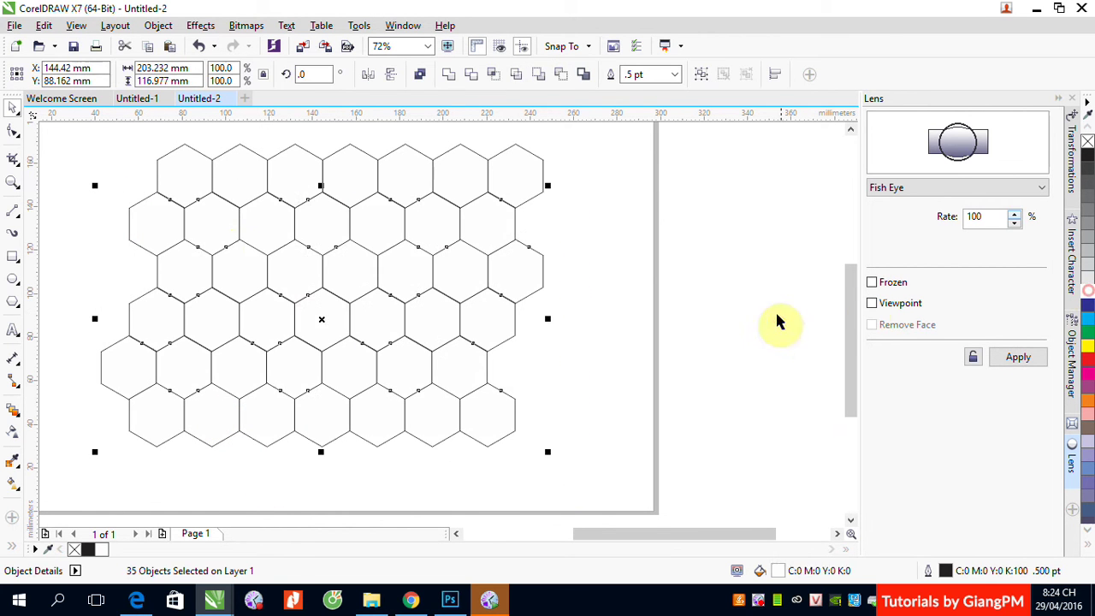
click(782, 318)
Fill the second, fourth and sixth hexagons of both the second and fourth rows with black.
click(219, 237)
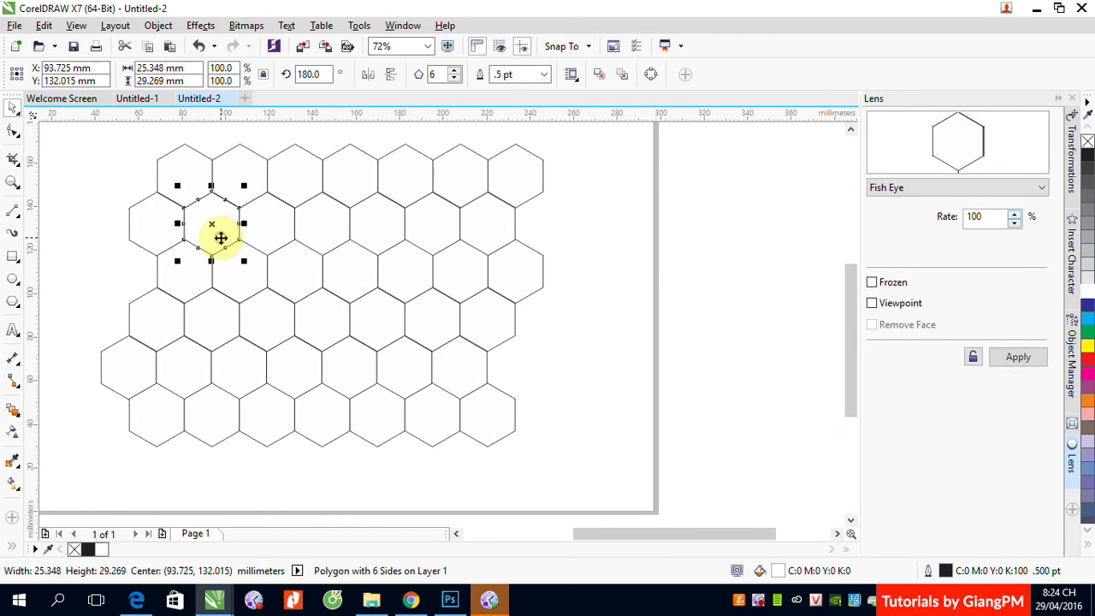
shift+click(313, 235)
shift+click(428, 237)
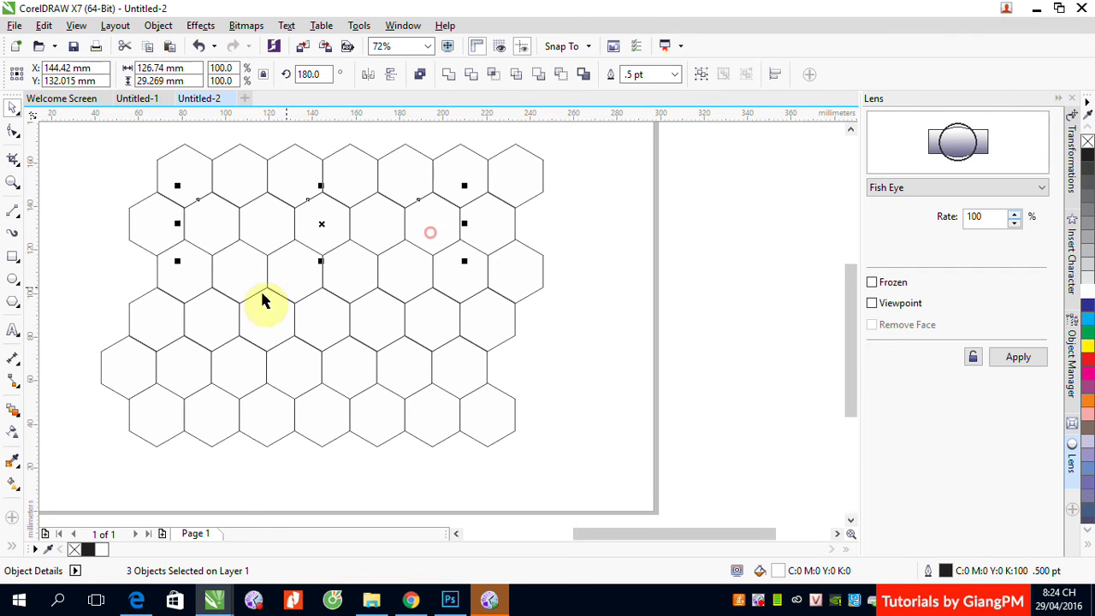
click(1087, 154)
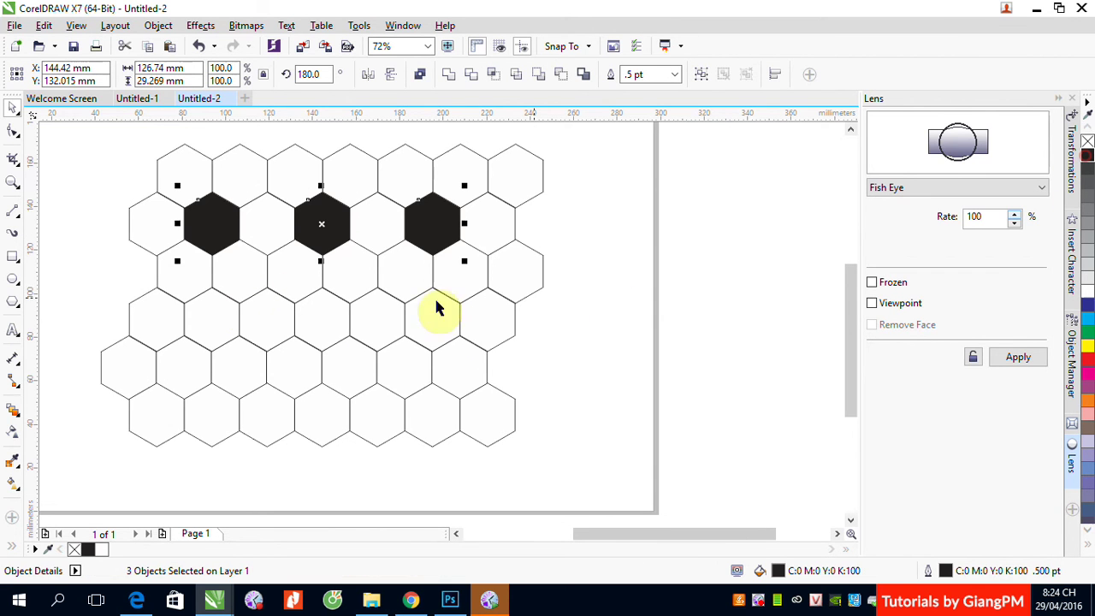
click(213, 333)
shift+click(318, 331)
shift+click(427, 322)
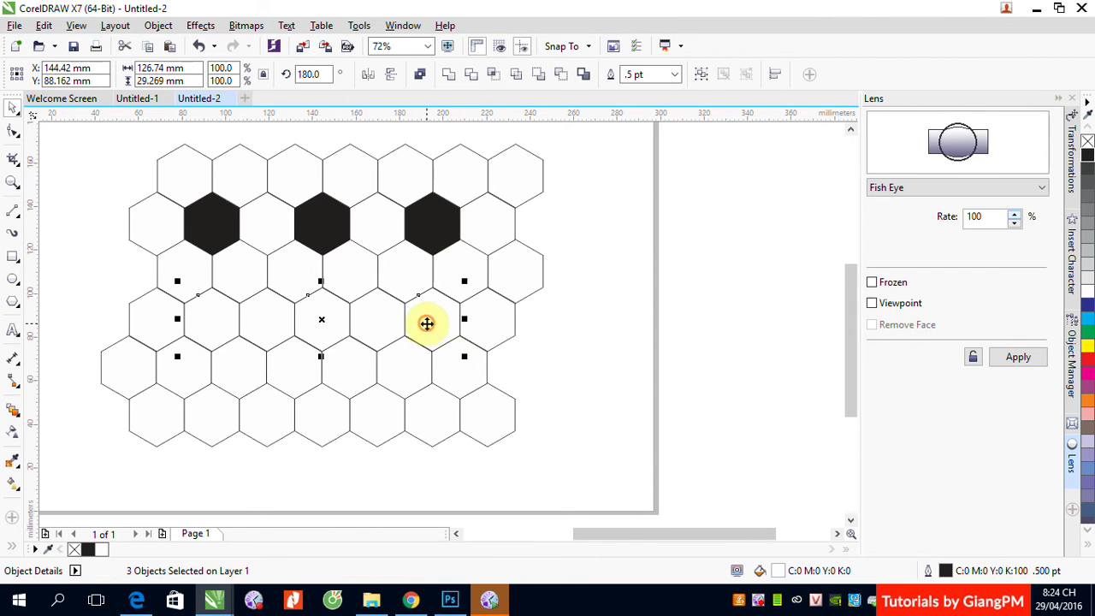
click(1088, 155)
Fill the second, fourth and sixth hexagons of the bottom row with black.
click(224, 421)
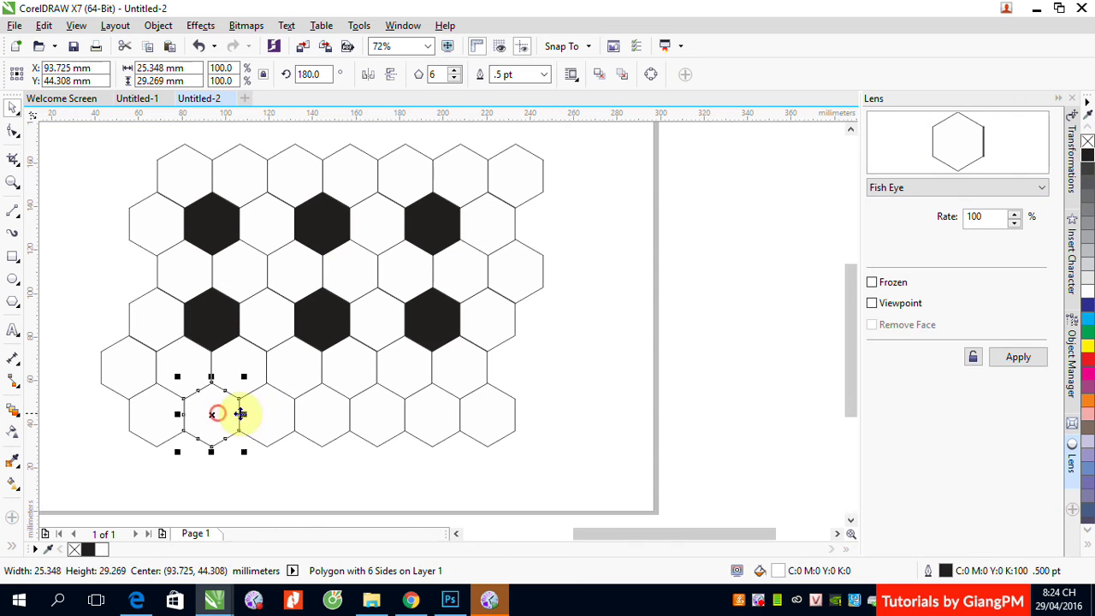
shift+click(318, 408)
shift+click(434, 418)
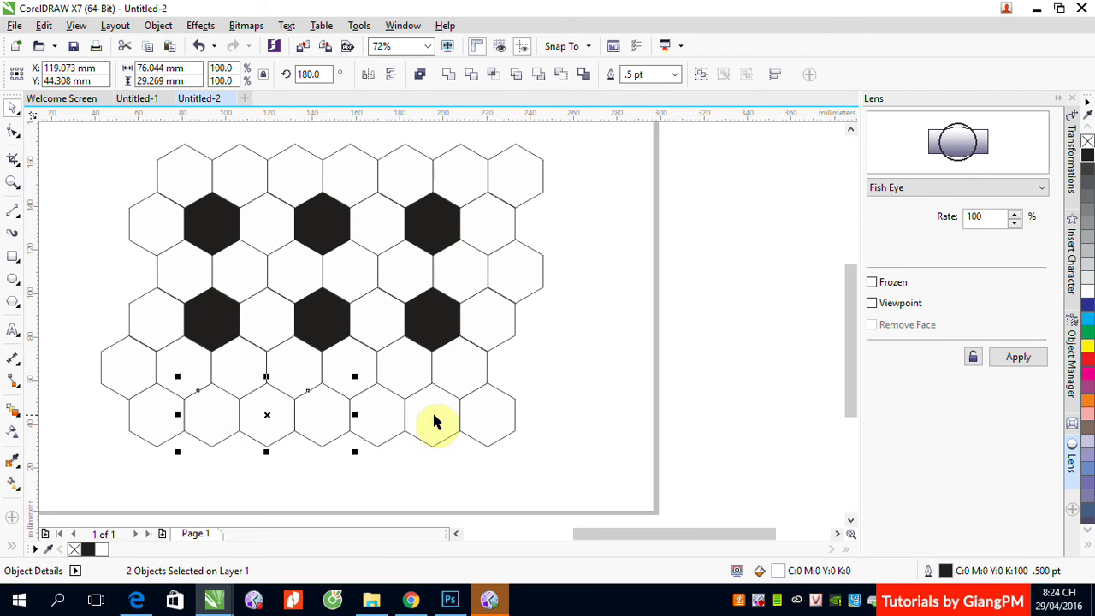
click(1085, 157)
click(800, 297)
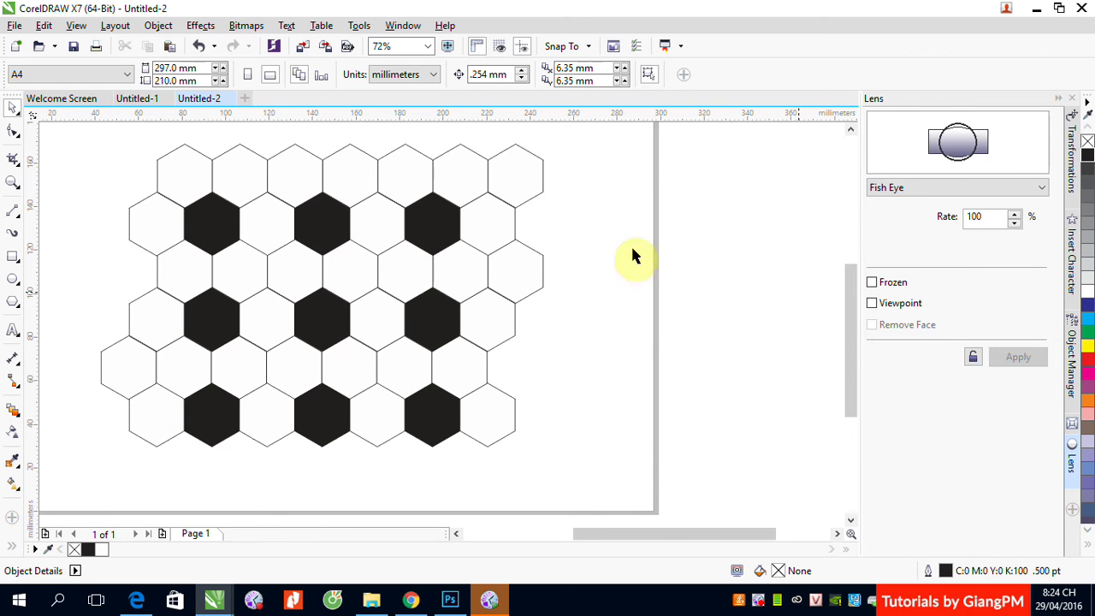
Draw a circle about 110 mm in diameter over the middle-left part of the honeycomb.
click(13, 279)
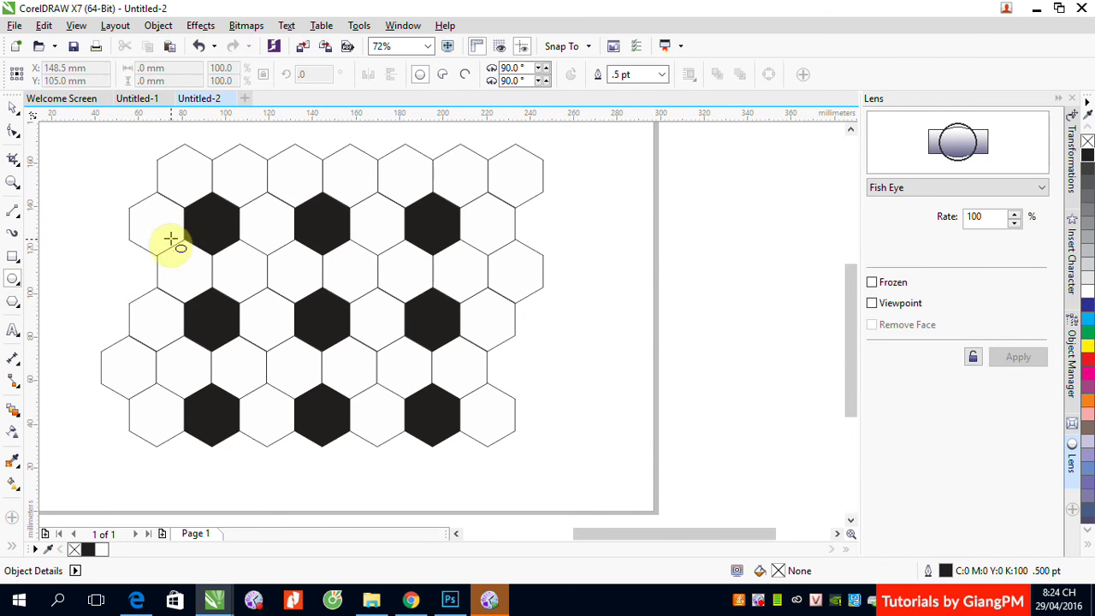
drag(166, 186, 407, 398)
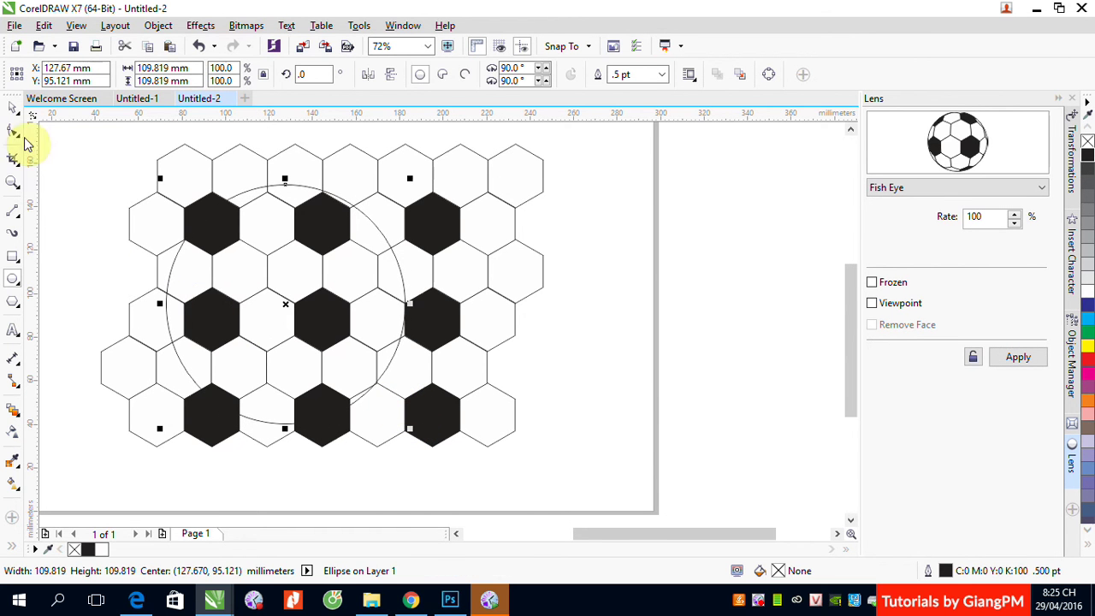
click(13, 108)
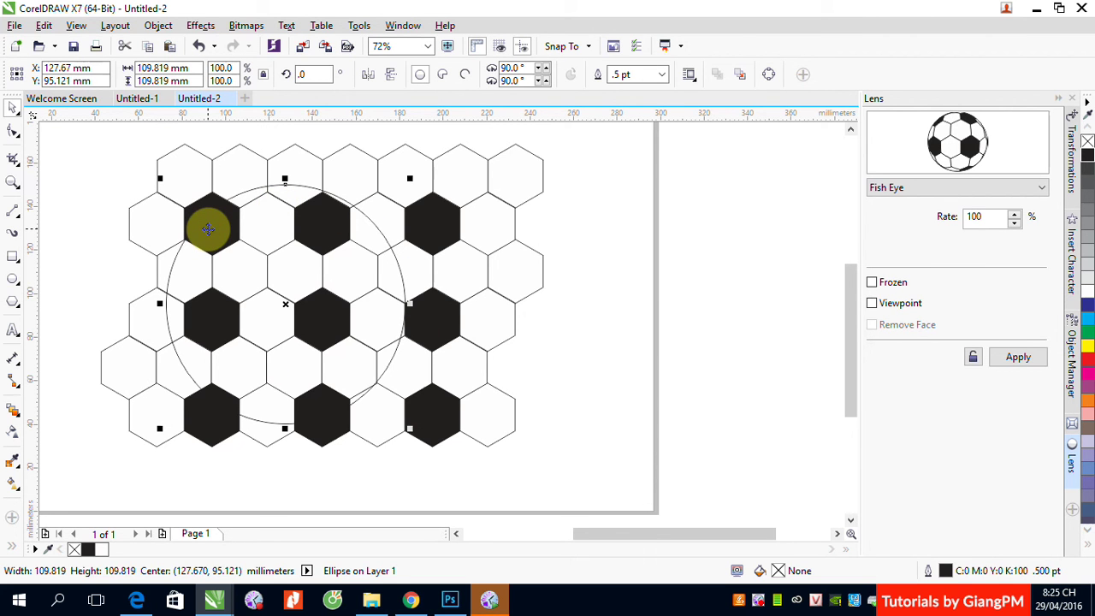
Apply a Frozen Fish Eye lens at 100% to the circle and move the resulting ball off the page to the right.
click(872, 284)
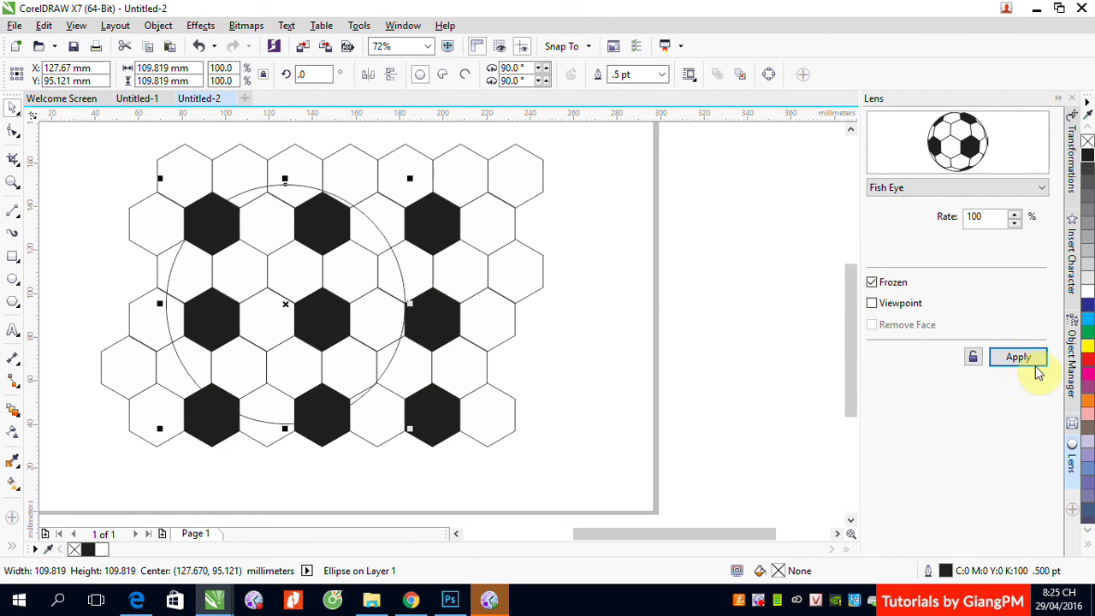
click(1023, 359)
drag(284, 301, 733, 282)
drag(722, 532, 776, 533)
drag(528, 287, 648, 291)
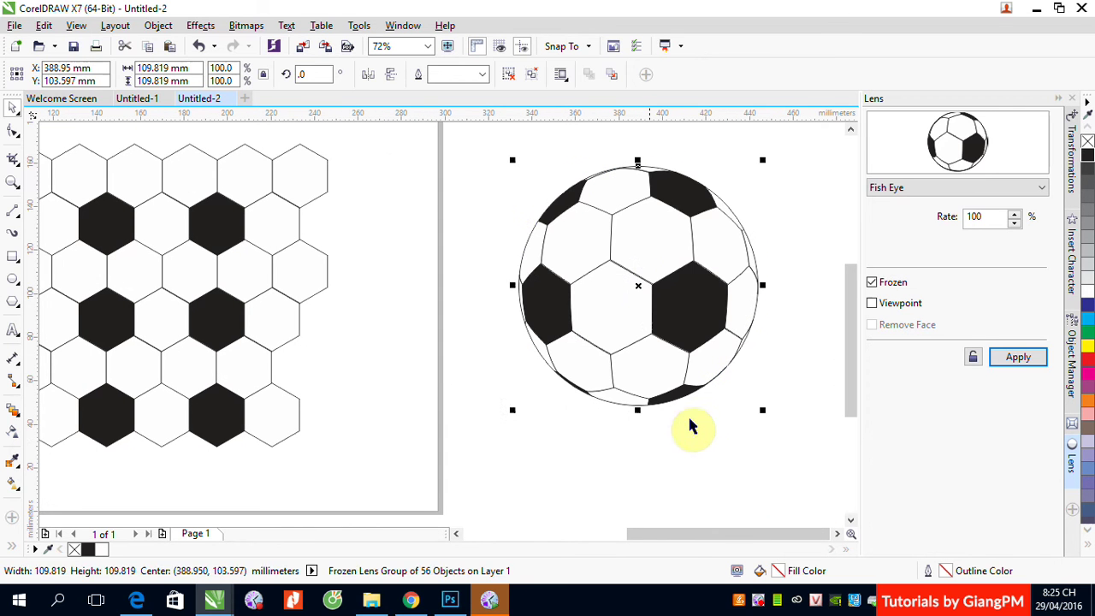
click(799, 442)
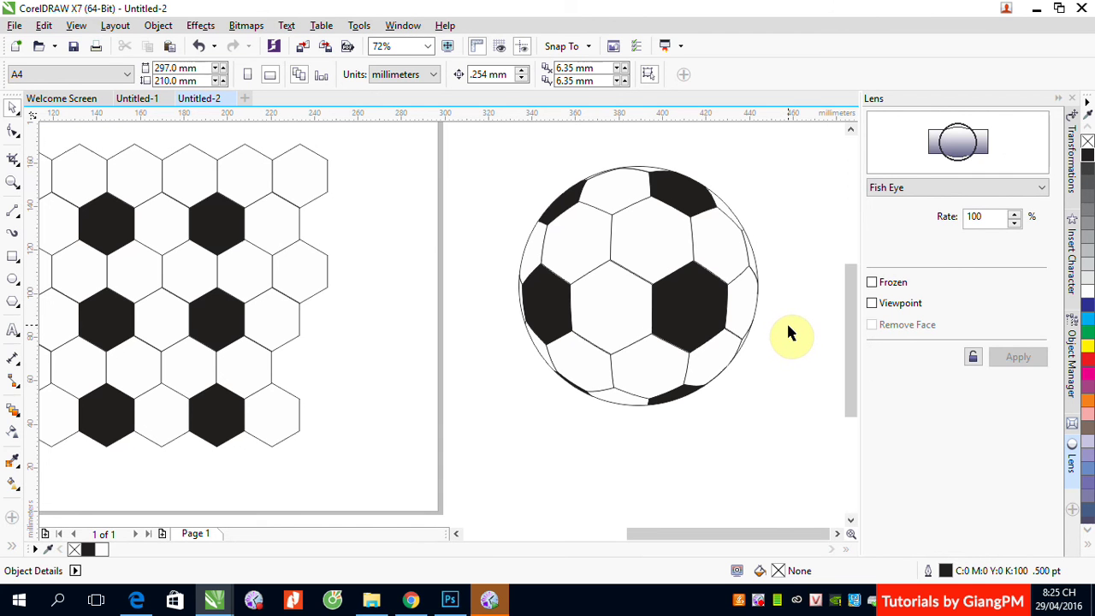
Draw a circle about 52 mm in diameter across the page's lower right edge, between the honeycomb and the ball.
click(643, 202)
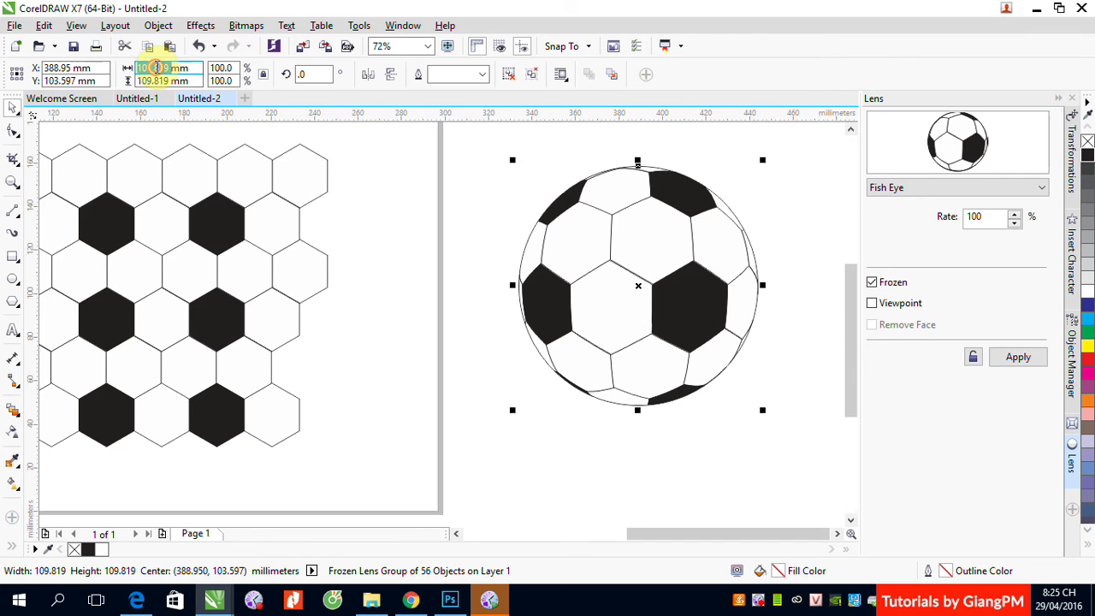
click(15, 285)
drag(382, 379, 484, 498)
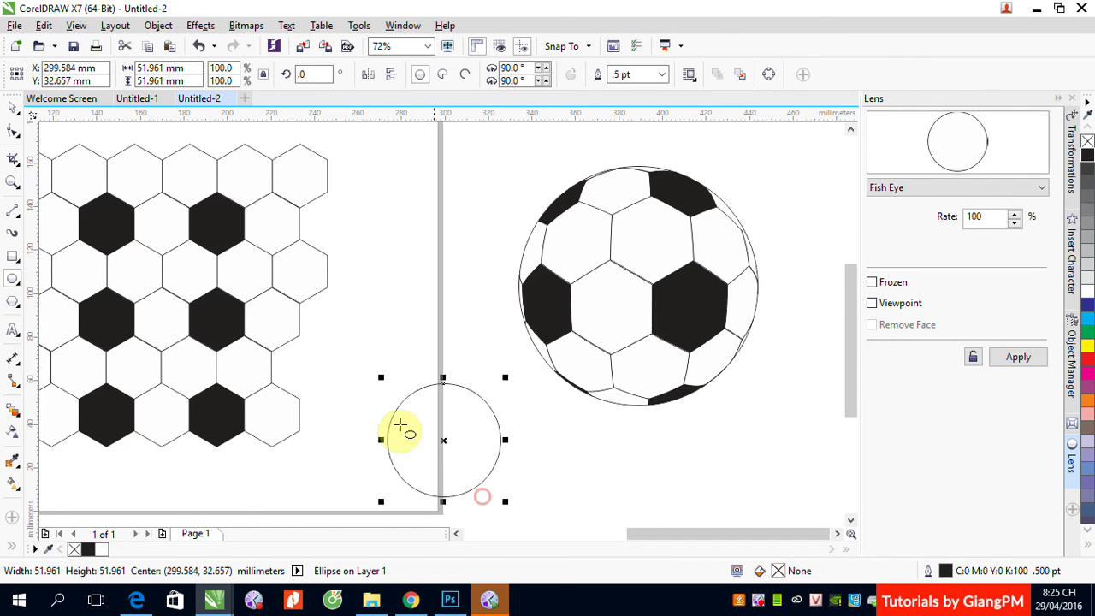
Resize the small circle to 109.819 mm in diameter and align it centrally on the soccer ball.
double_click(158, 67)
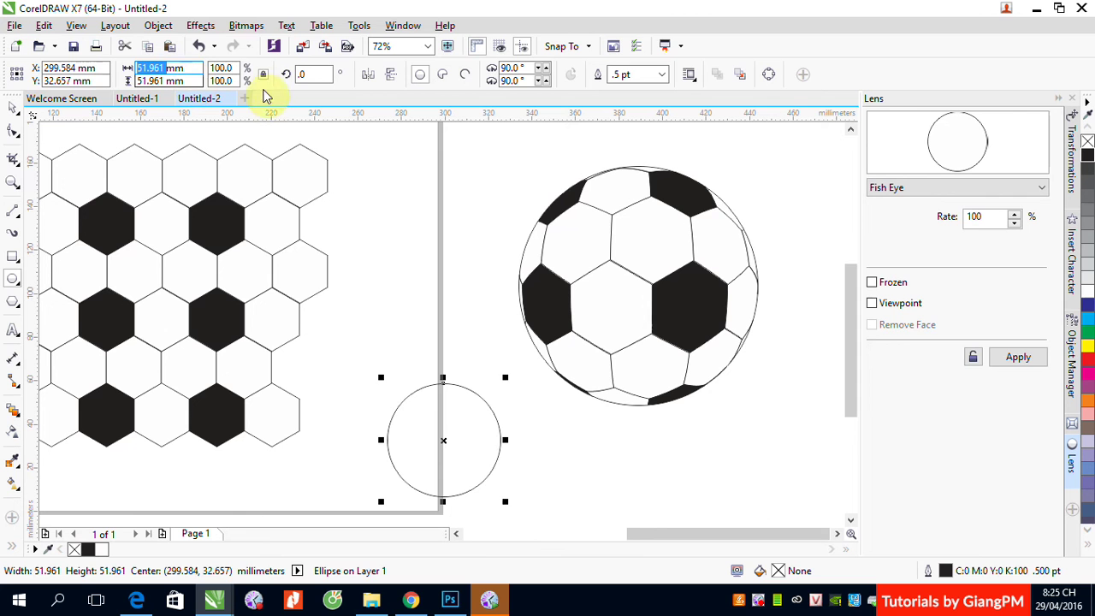
key(Return)
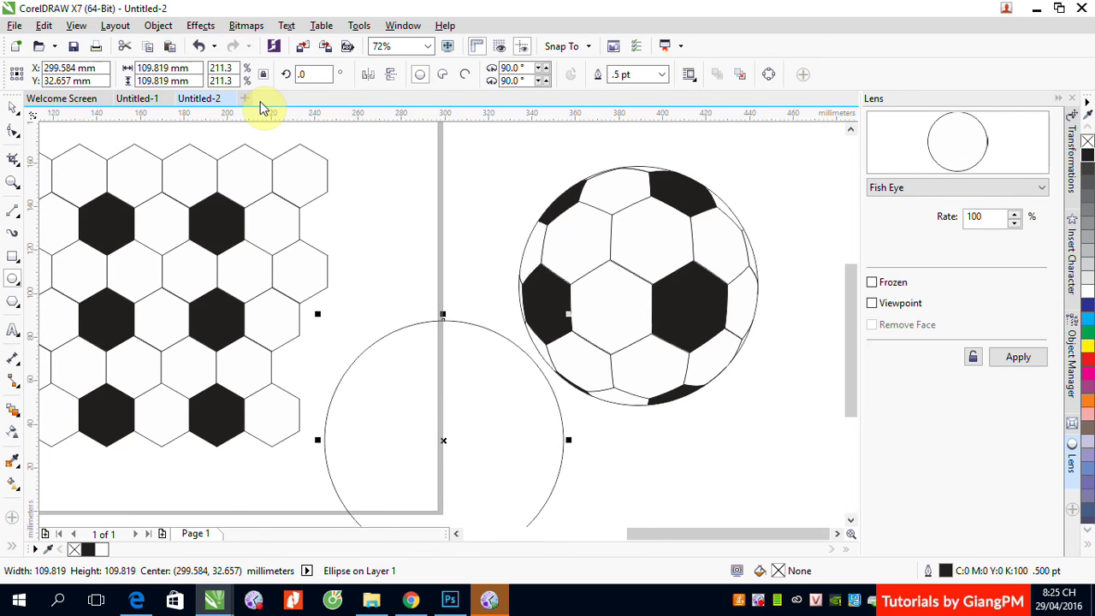
click(12, 108)
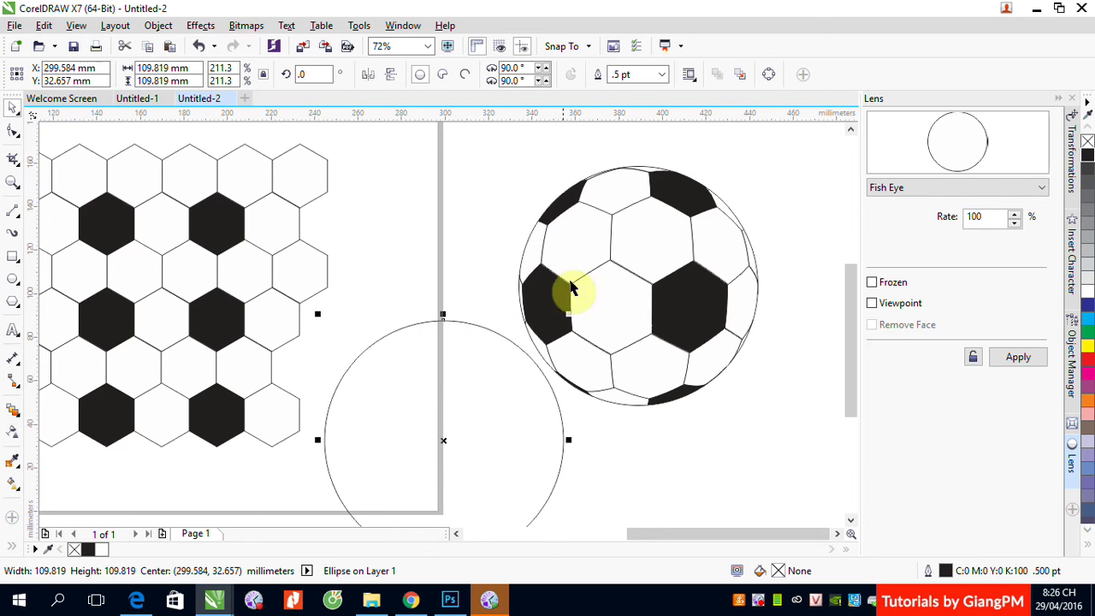
shift+click(625, 268)
key(c)
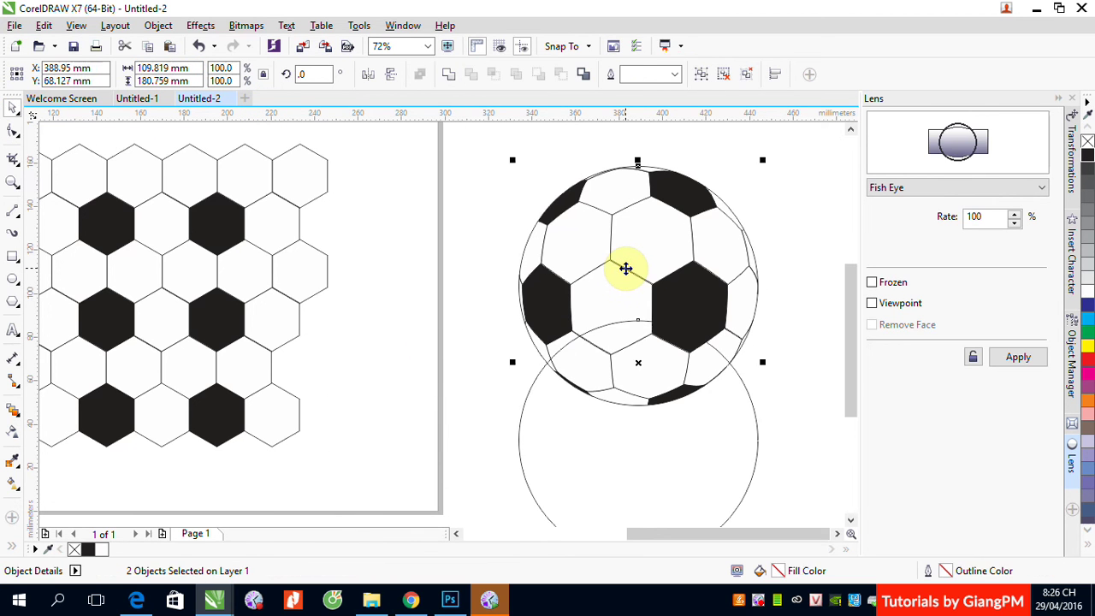
key(e)
click(760, 187)
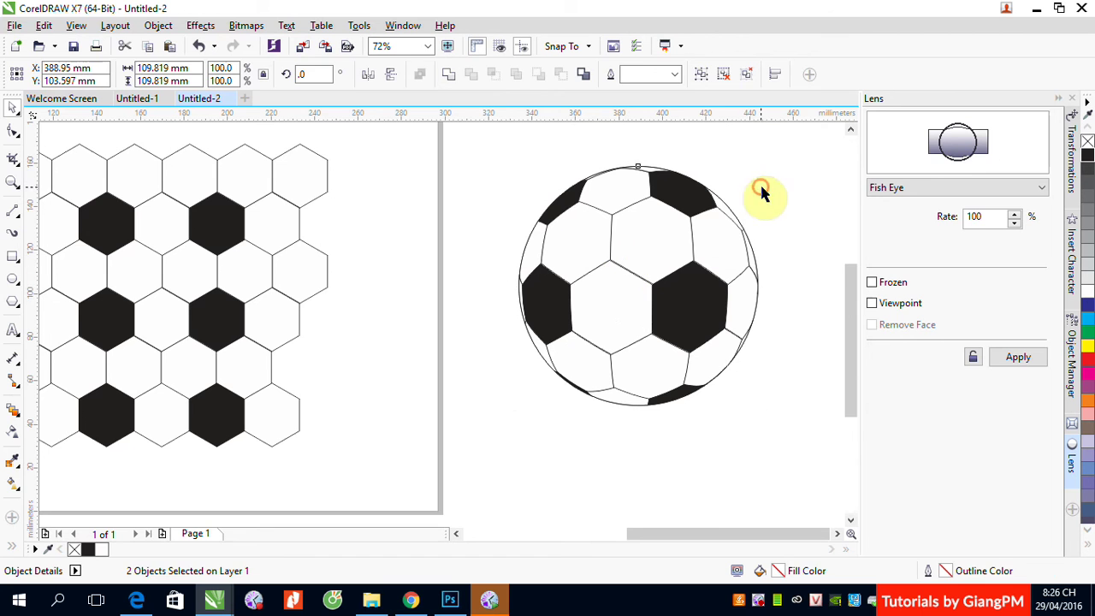
Fill the plain circle over the ball with a black-to-white linear fountain fill.
click(731, 218)
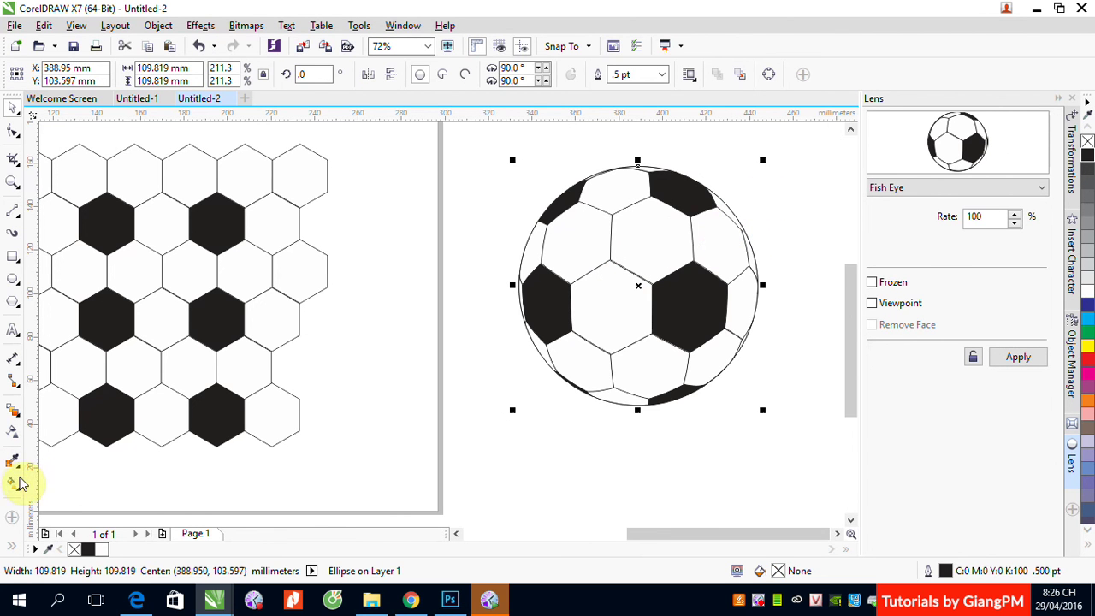
click(13, 488)
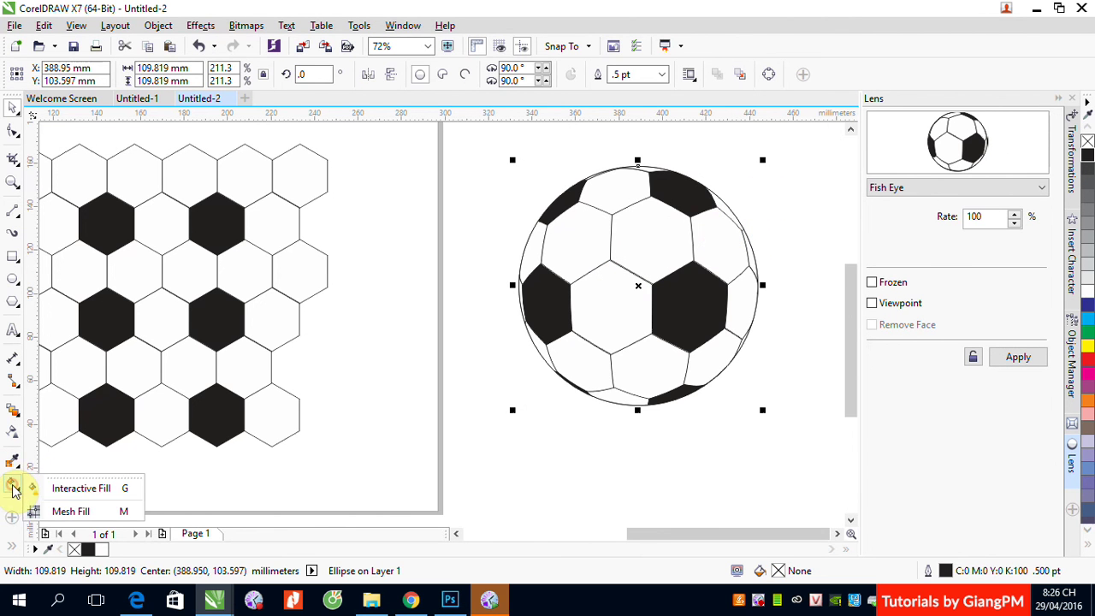
click(77, 493)
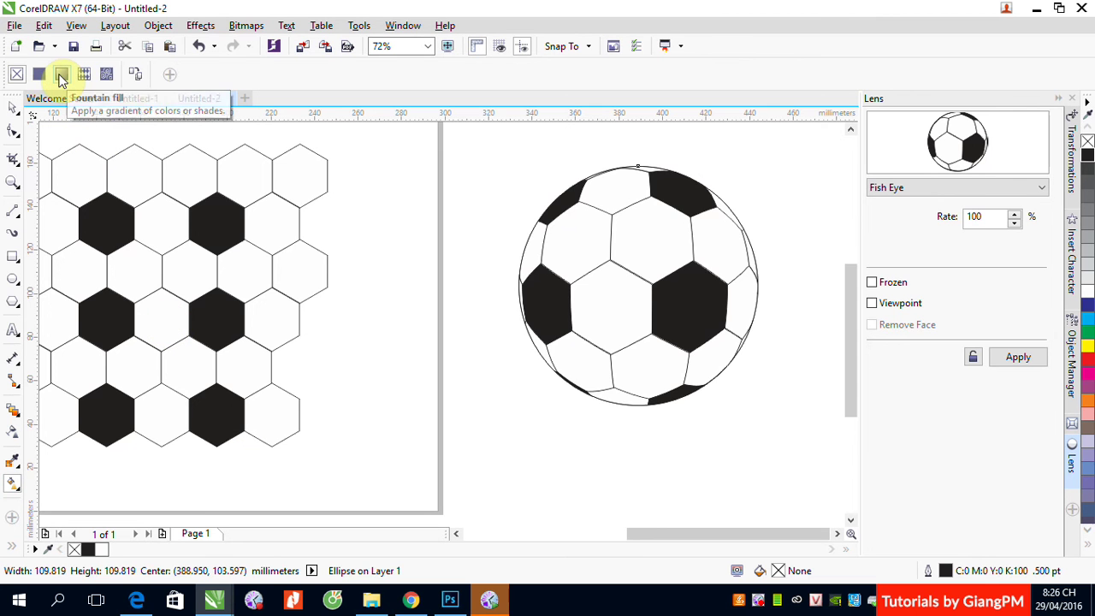
click(62, 75)
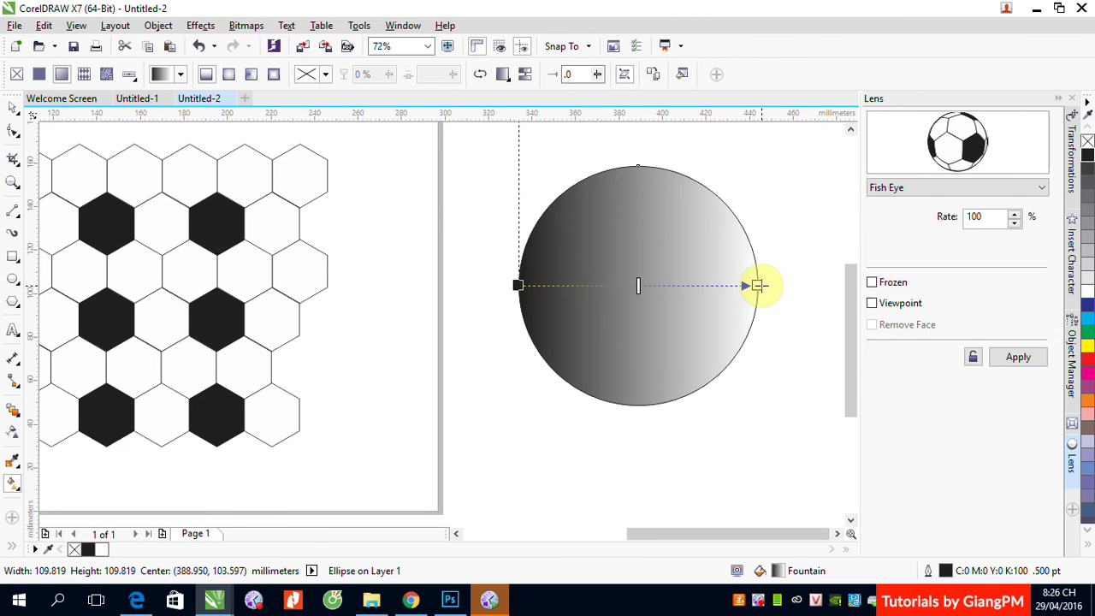
Angle the gradient so it runs from black at the ball's lower right edge to white at its upper left edge.
drag(758, 285, 740, 202)
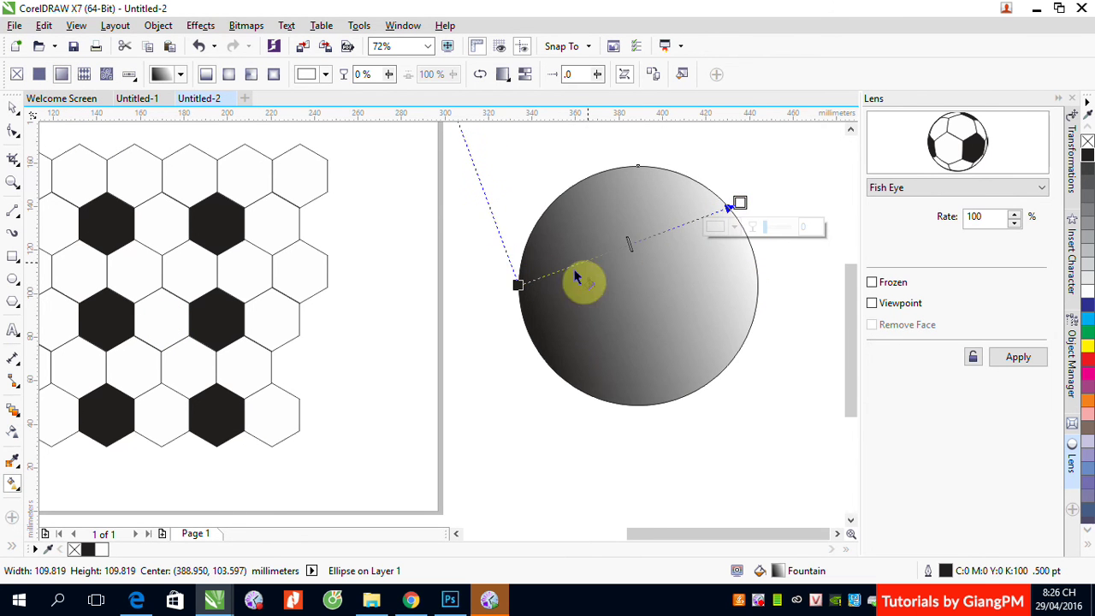
drag(518, 283, 597, 398)
drag(741, 202, 636, 166)
drag(599, 399, 695, 392)
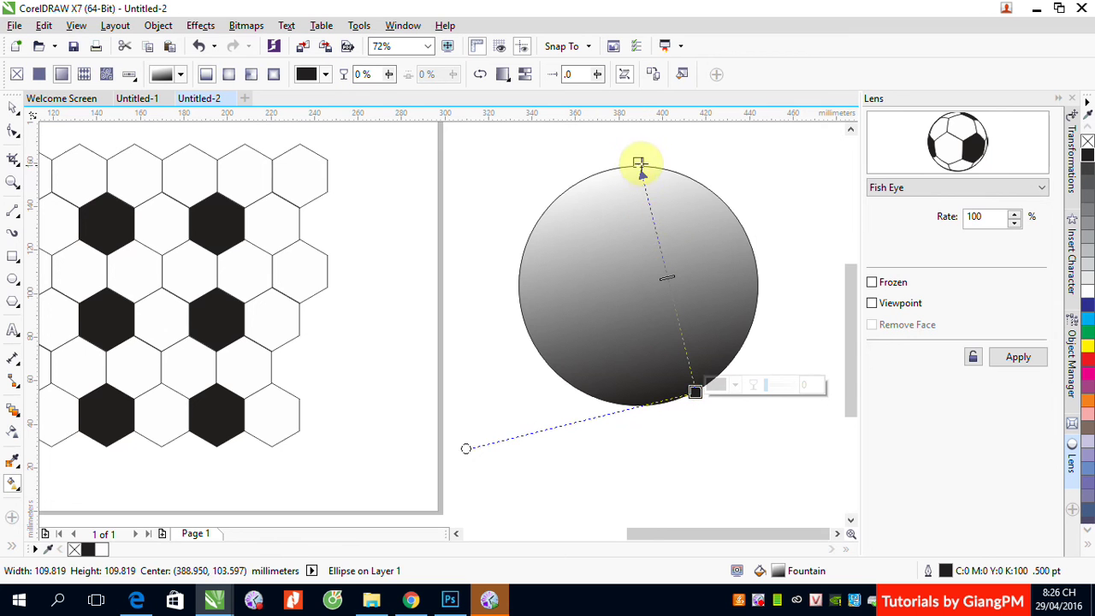
drag(640, 166, 582, 174)
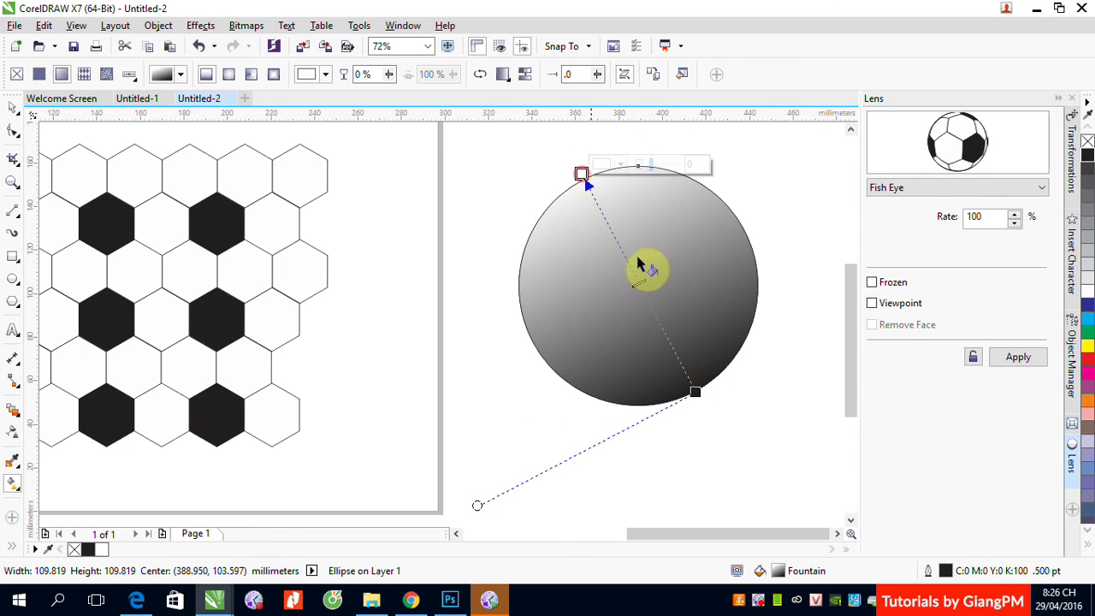
Set the gradient's white node to 75% transparency and shift the midpoint and black node toward the ball's lower edge to confine the shading.
drag(652, 165, 676, 167)
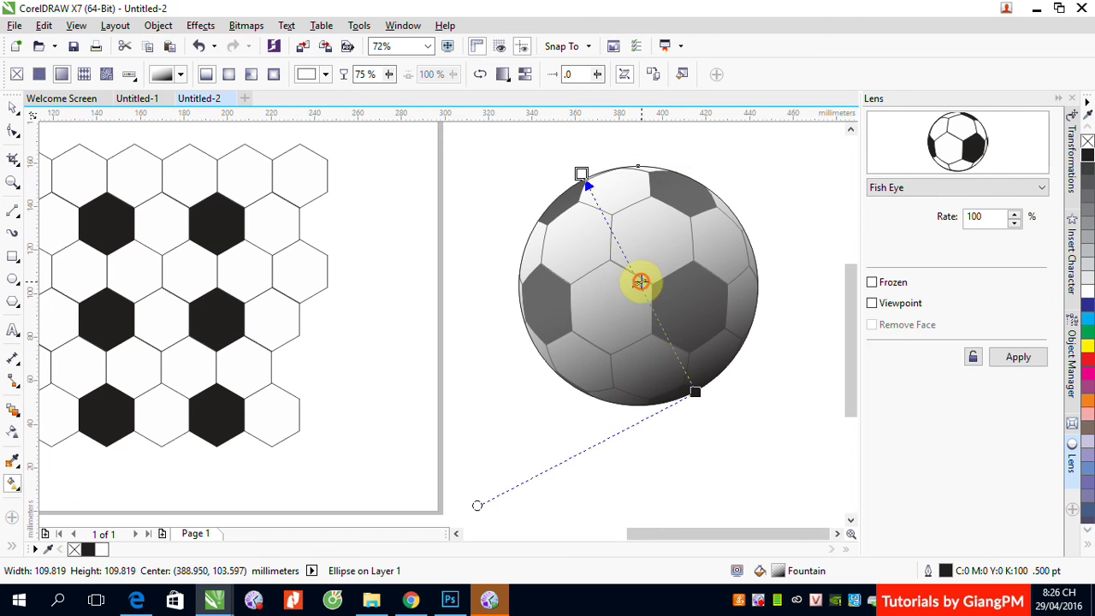
drag(641, 282, 666, 347)
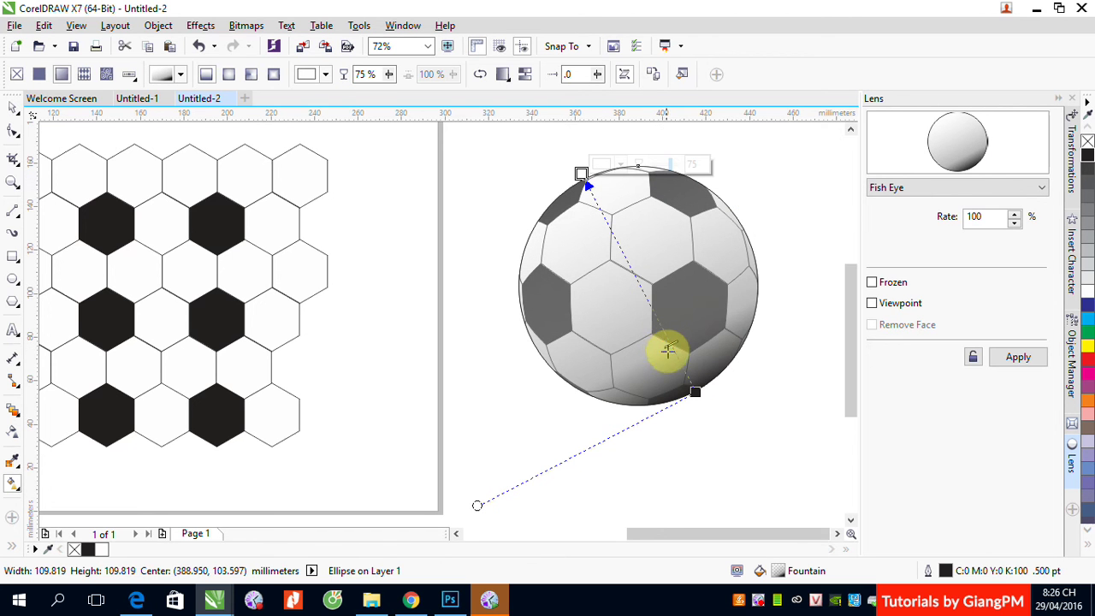
mouse_move(695, 392)
mouse_down()
mouse_move(683, 448)
mouse_move(676, 410)
mouse_up()
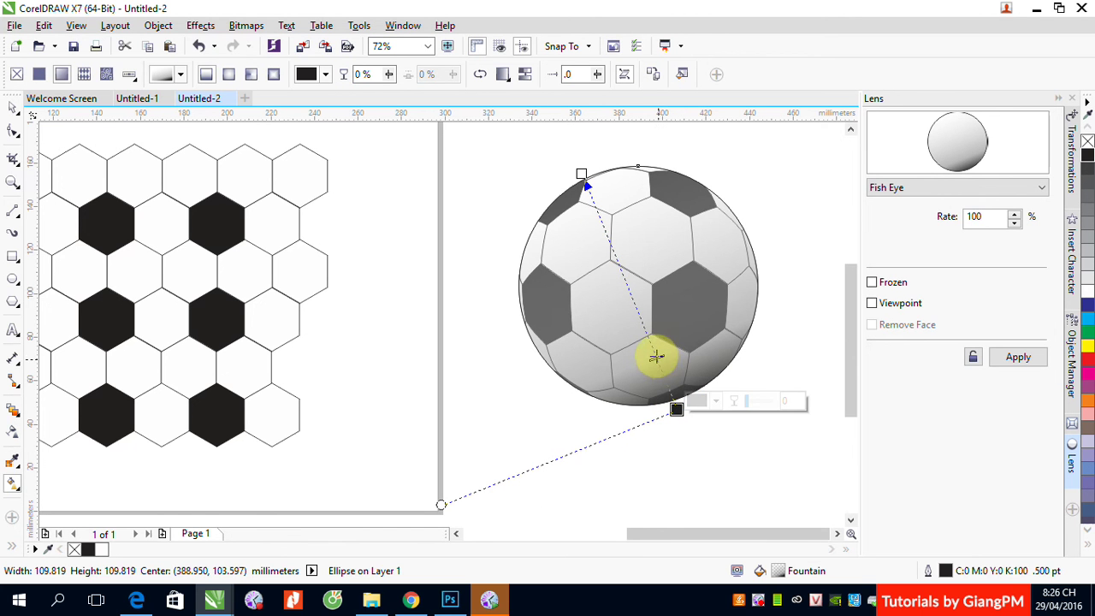
click(650, 328)
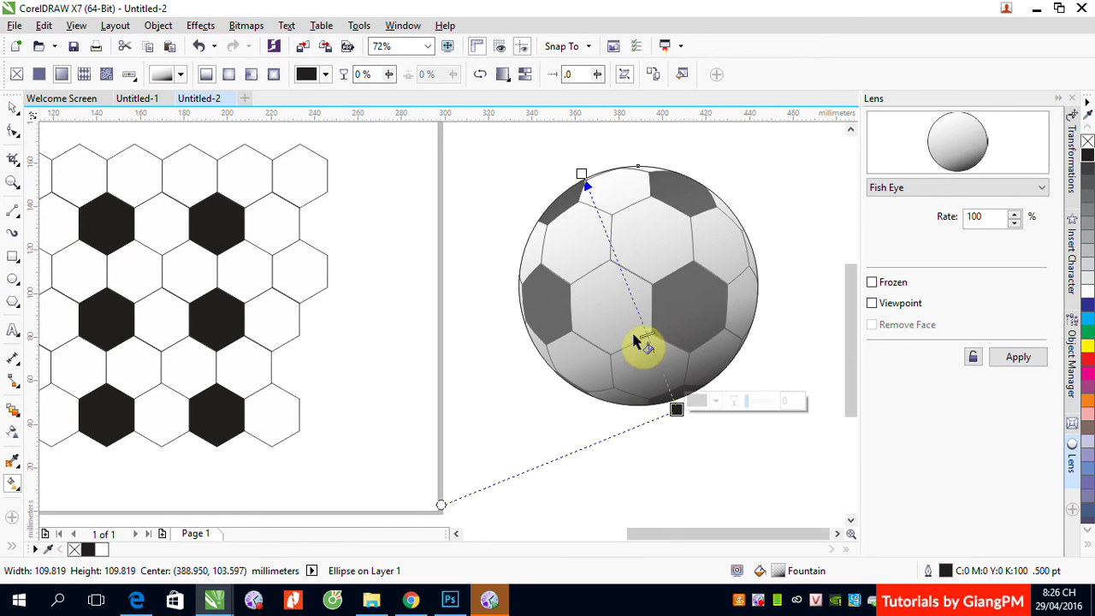
click(14, 104)
click(782, 188)
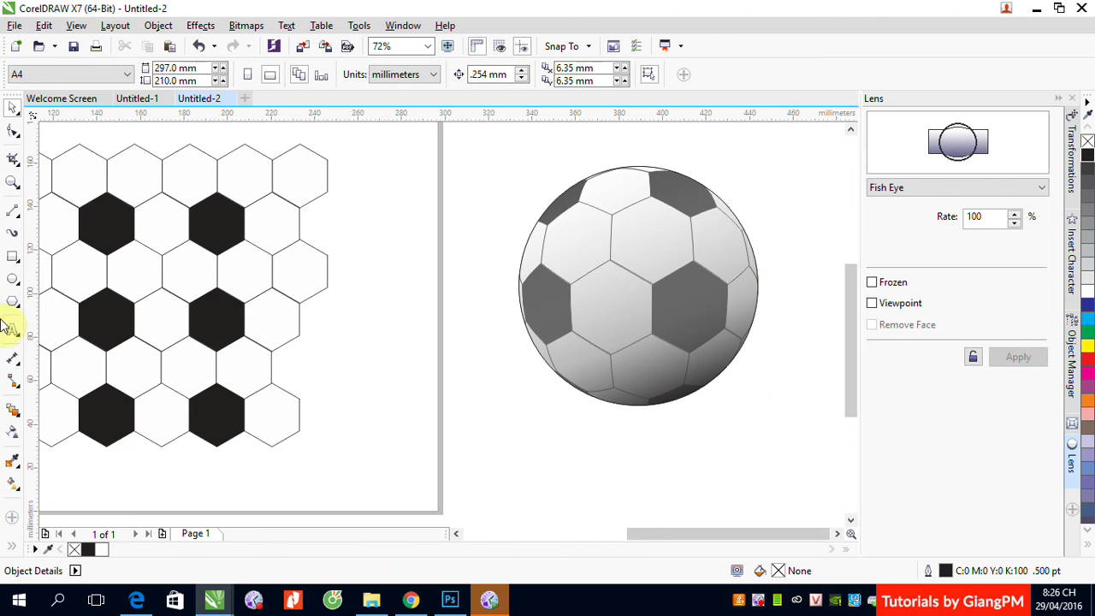
Draw a flat ellipse about 85 by 10 mm under the ball and fill it with black.
click(13, 278)
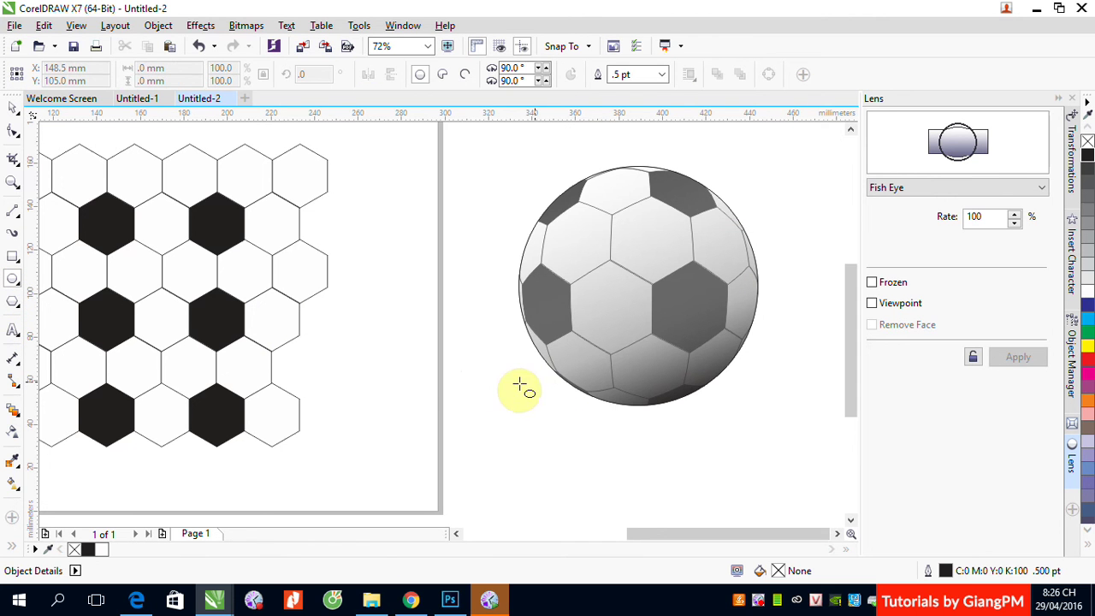
drag(531, 398, 718, 423)
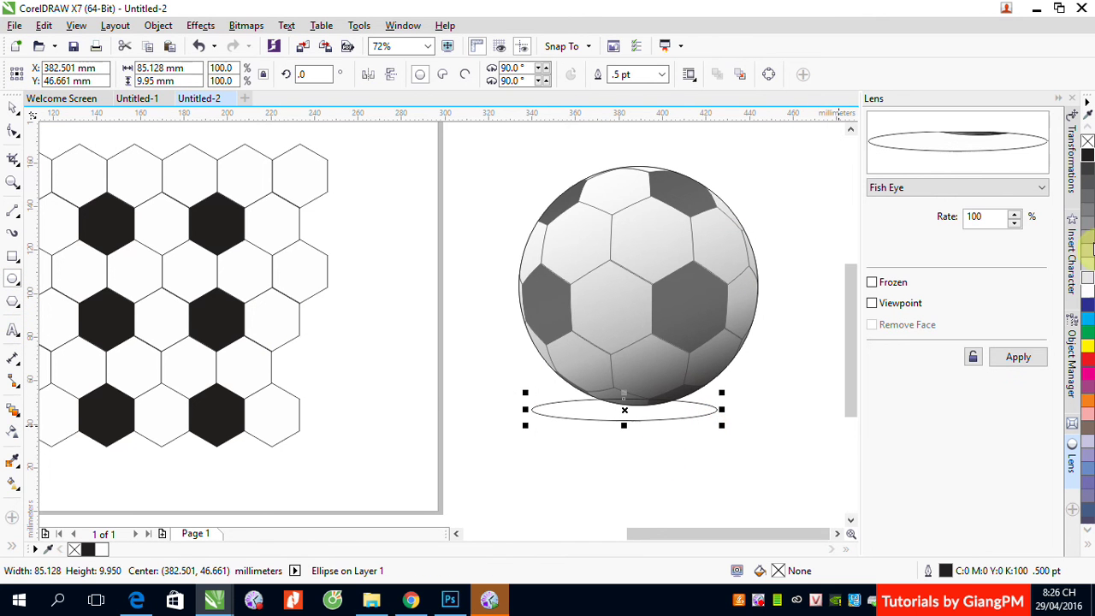
click(1088, 157)
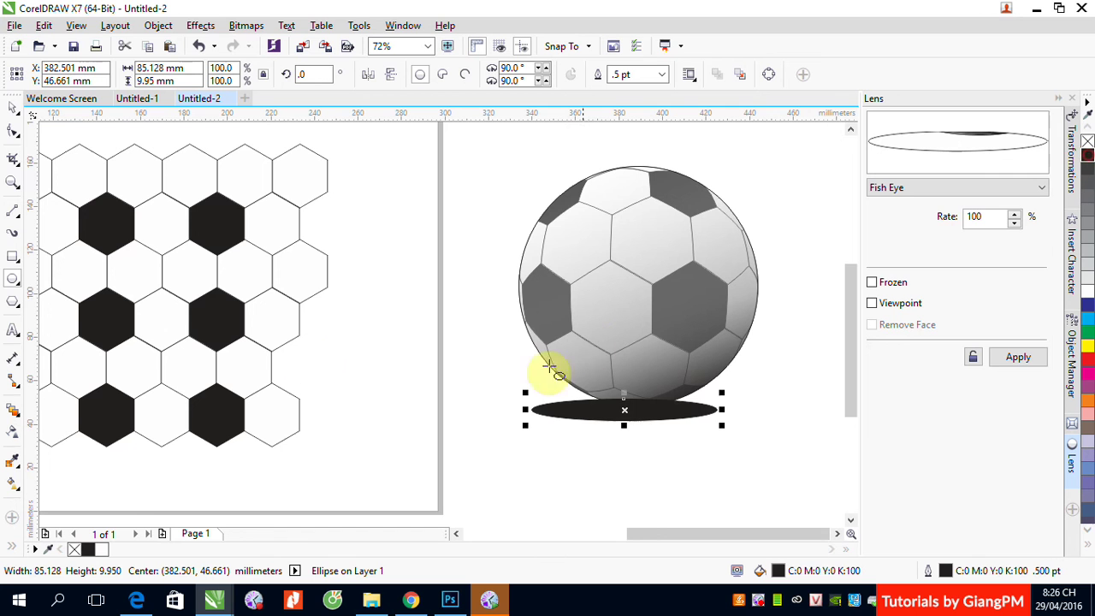
Enlarge the ellipse to about 182 by 21 mm with a white fill and add a concentric black copy about 35 by 4 mm.
click(13, 113)
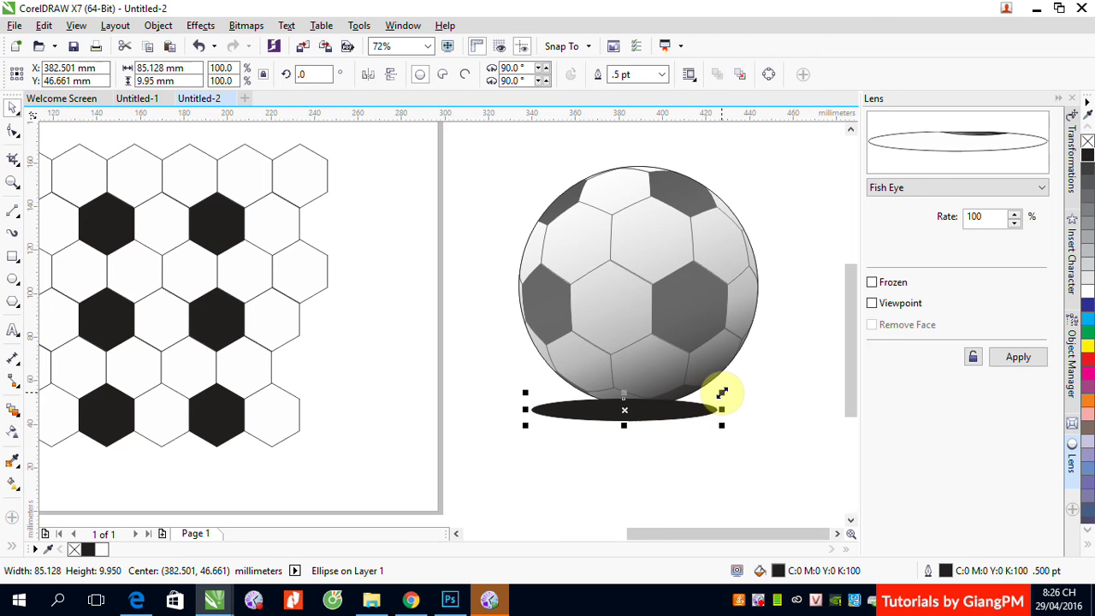
drag(721, 392, 782, 398)
click(1084, 293)
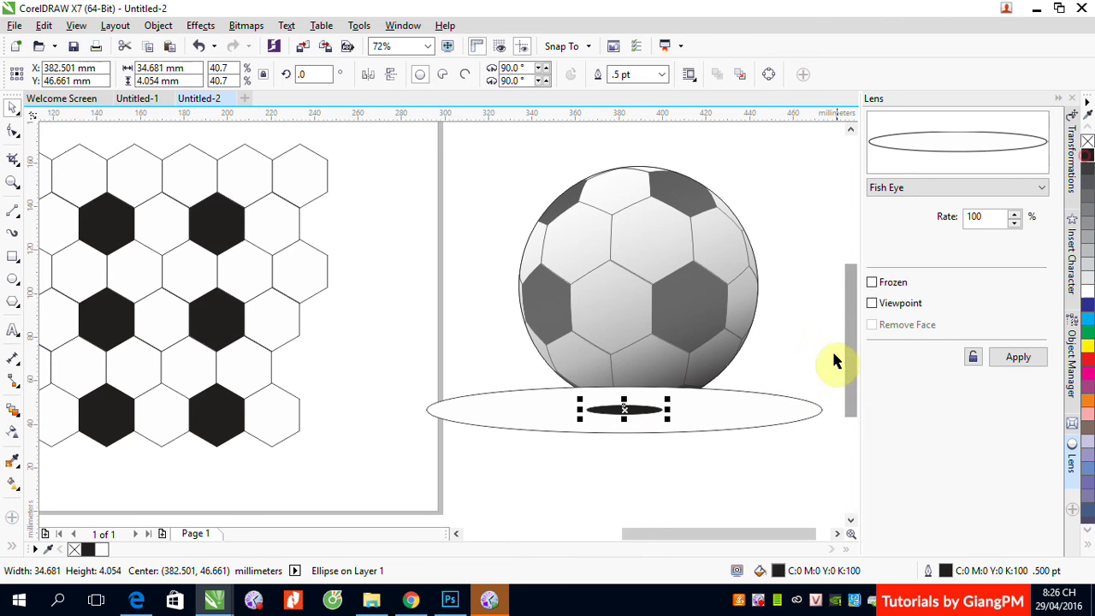
click(476, 510)
Remove the outlines of both ellipses and blend them with 250 steps to form a soft shadow.
drag(408, 464, 762, 374)
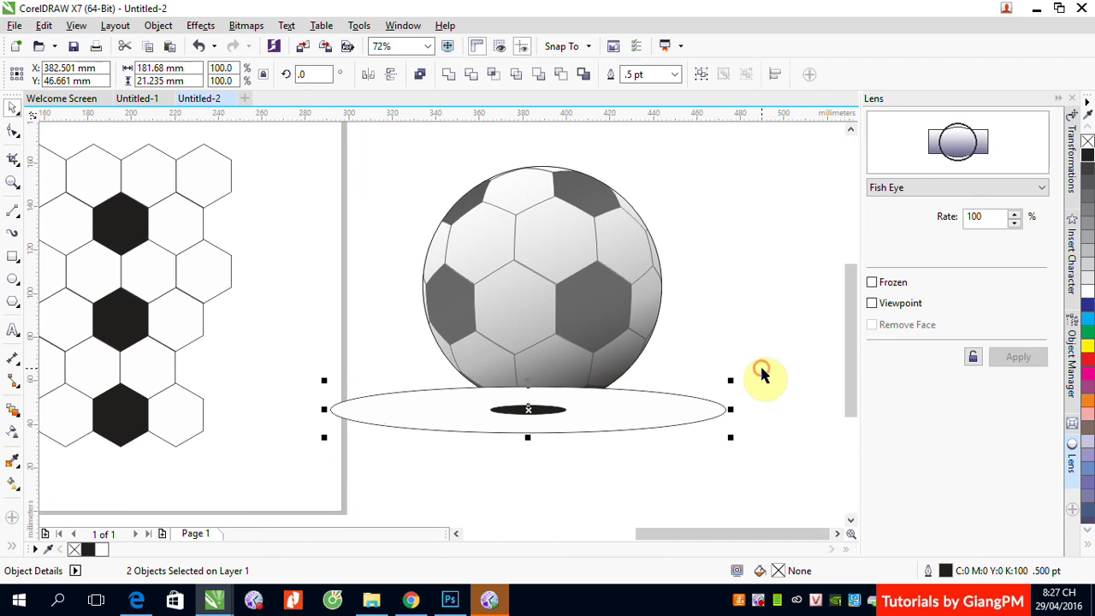
right_click(1087, 140)
click(12, 411)
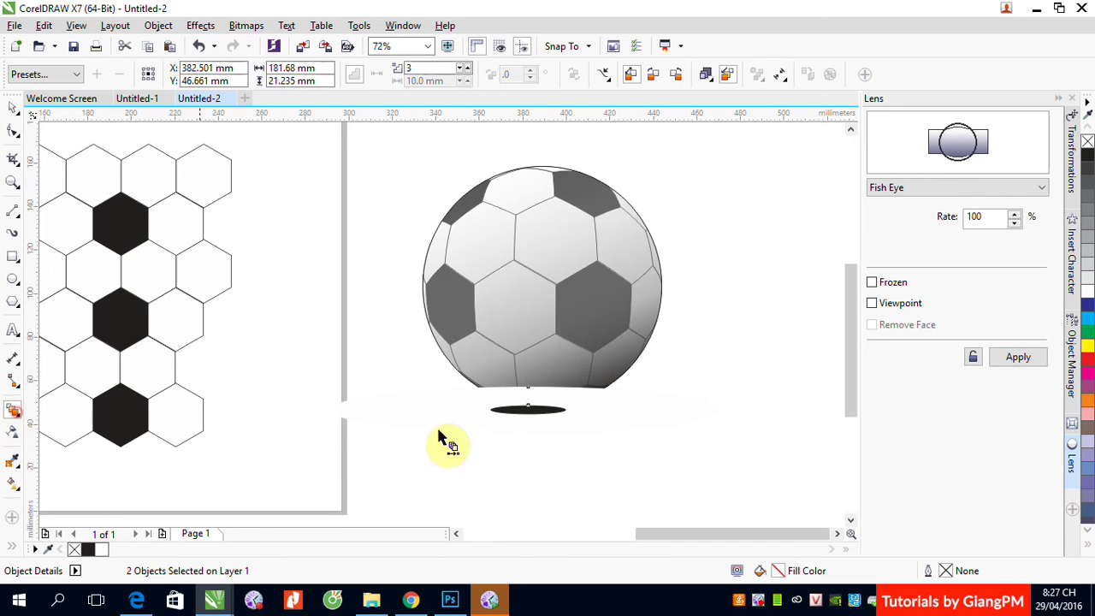
drag(532, 411, 432, 417)
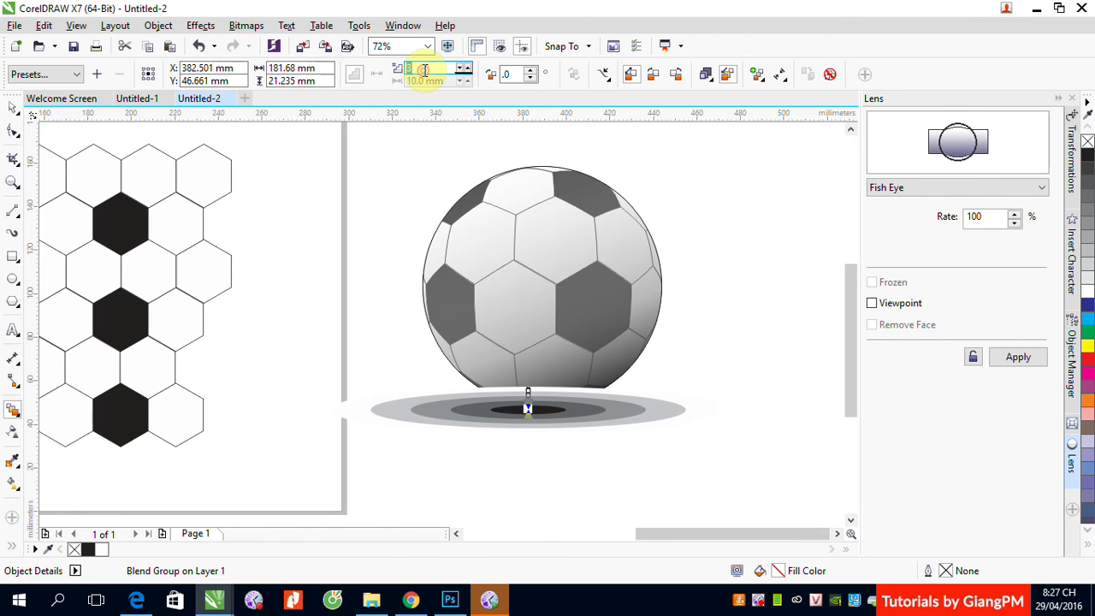
text(250)
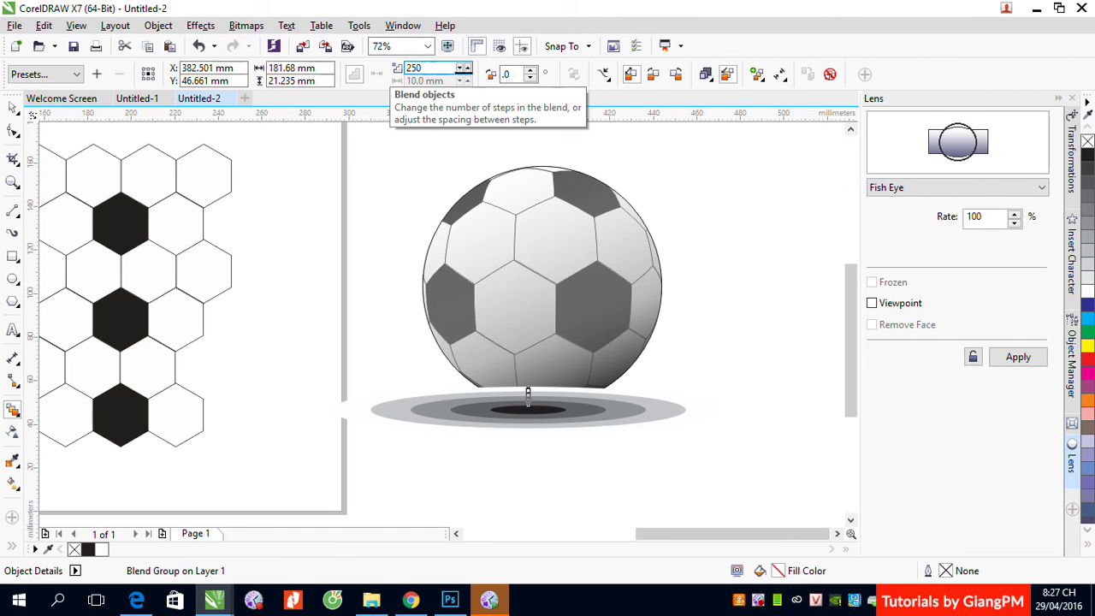
key(Return)
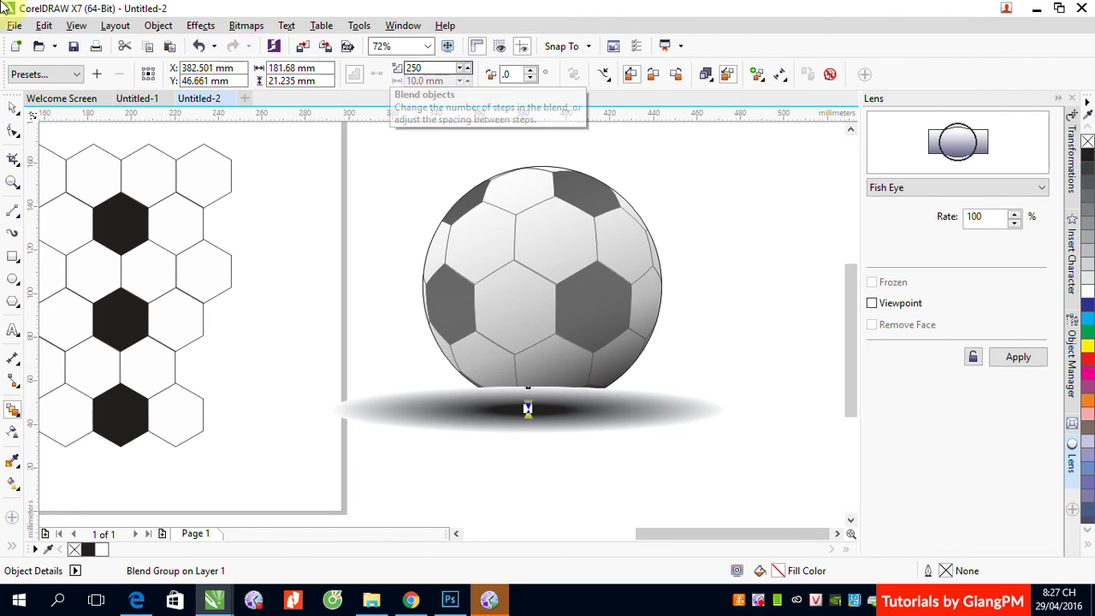
Change the fill of the shadow's small inner ellipse to 80% Black.
click(707, 239)
click(532, 417)
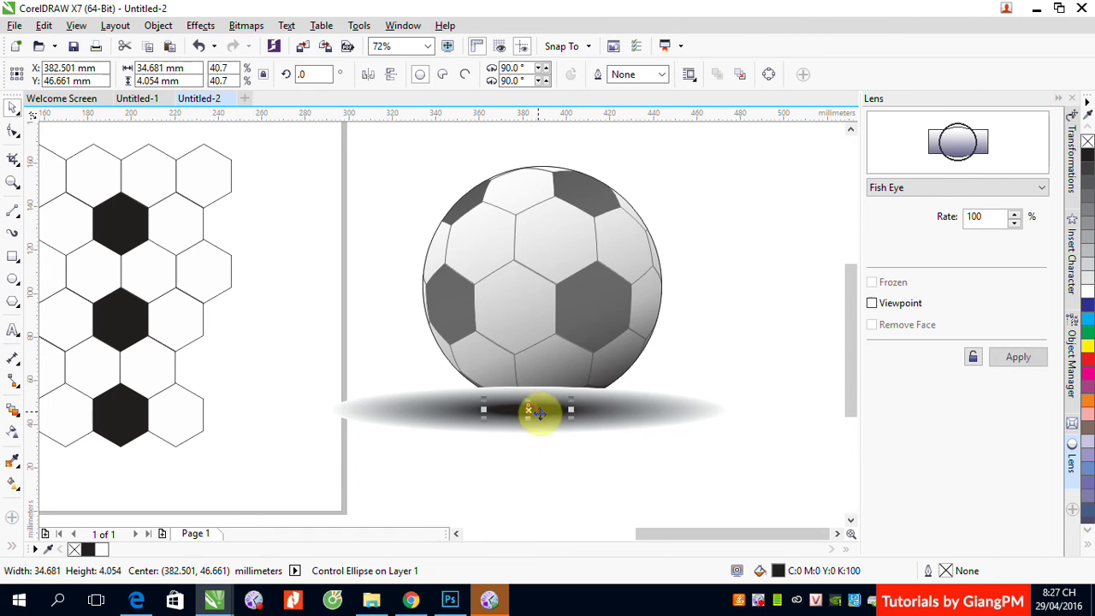
click(1086, 187)
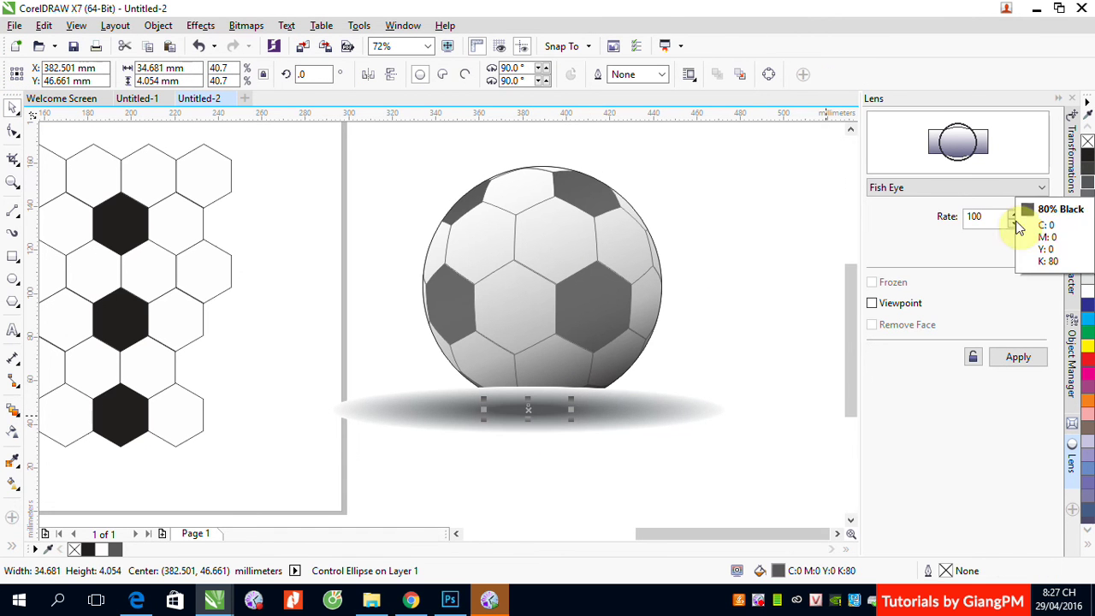
click(742, 286)
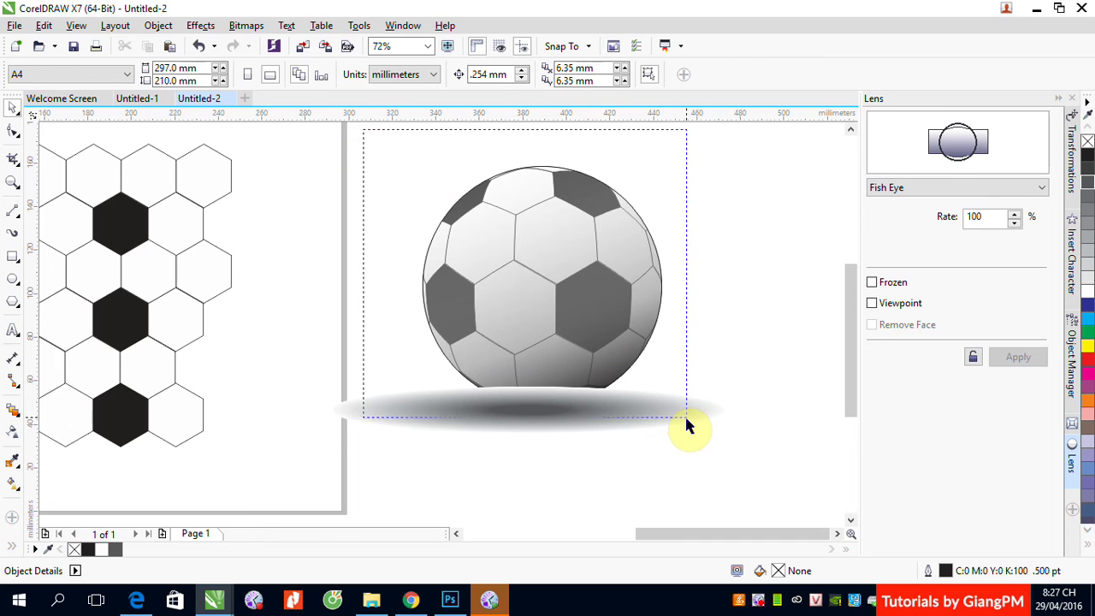
Bring the ball and its shading circle in front of the shadow and shift them slightly down and left onto it.
drag(686, 419, 686, 419)
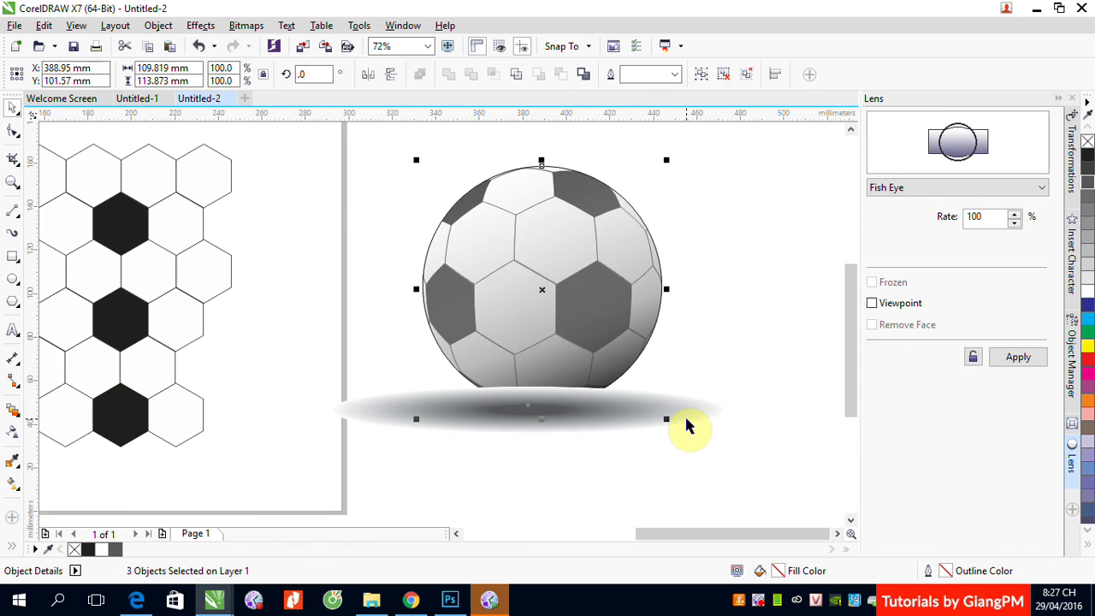
click(780, 375)
drag(400, 139, 680, 416)
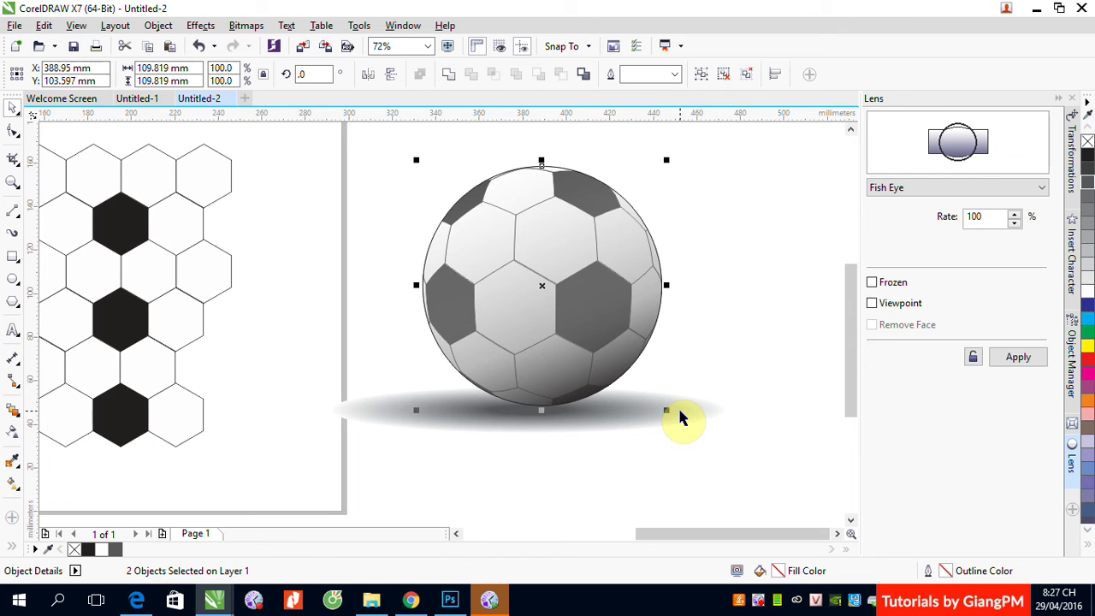
drag(405, 163, 707, 412)
drag(574, 330, 569, 337)
click(749, 324)
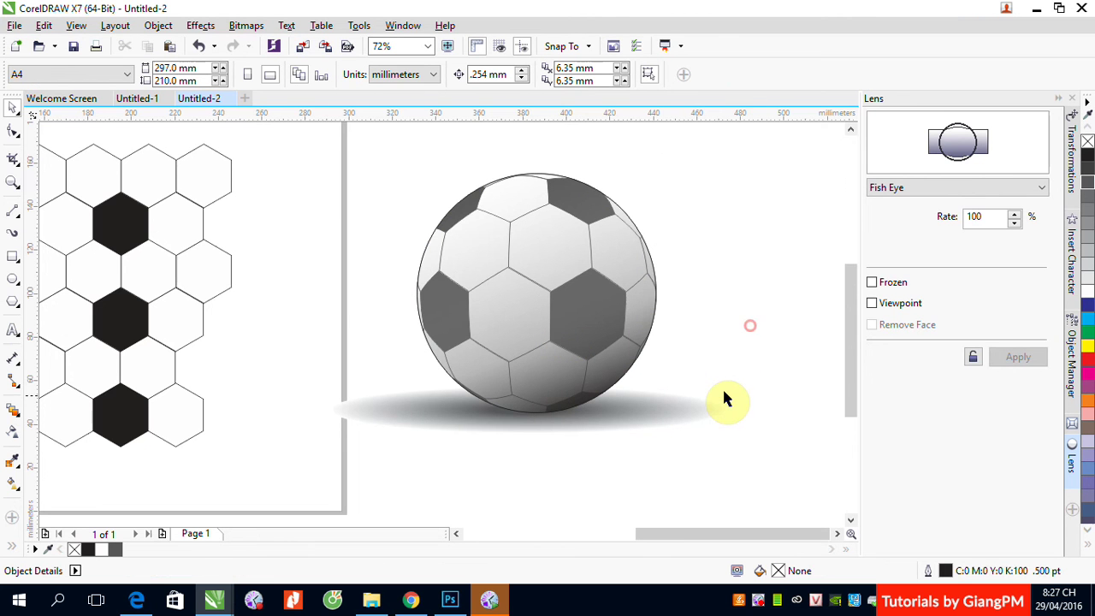
Move the hexagon pattern above the page and place the ball with its shadow in the middle of the page.
scroll(723, 397, down, 3)
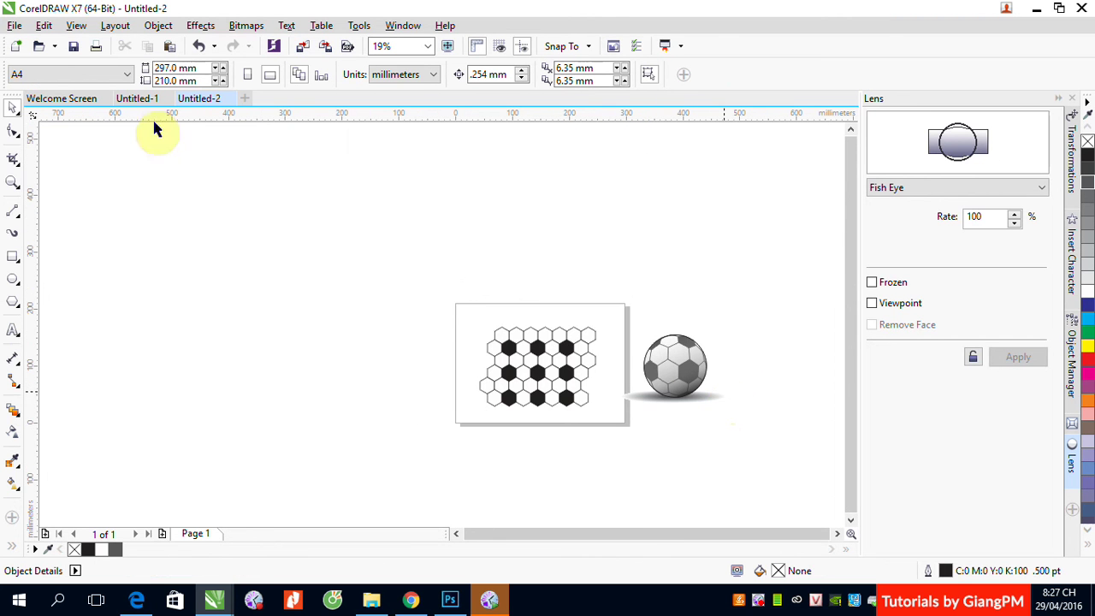
drag(439, 289, 610, 438)
drag(533, 362, 533, 222)
drag(596, 303, 770, 421)
drag(679, 367, 549, 357)
click(773, 440)
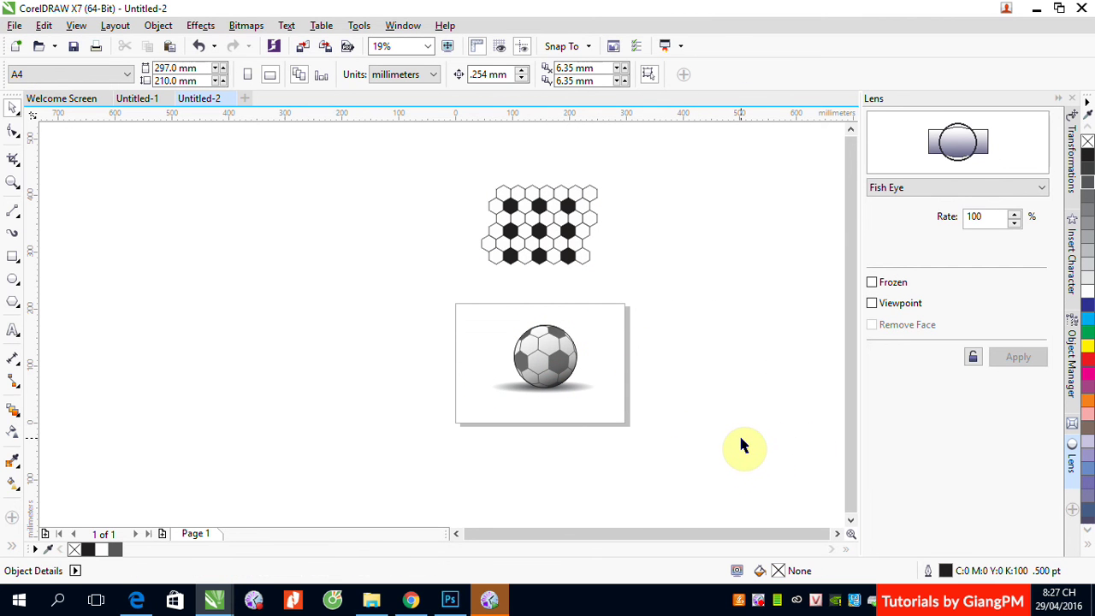
Remove the outline from the gradient shading circle on the ball.
drag(470, 295, 672, 432)
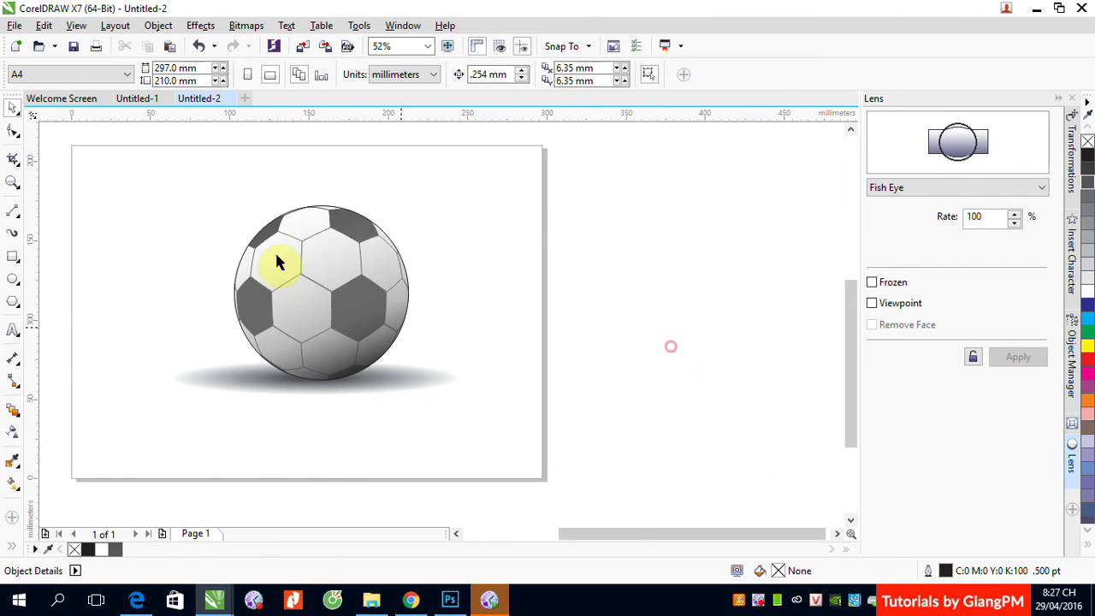
click(334, 211)
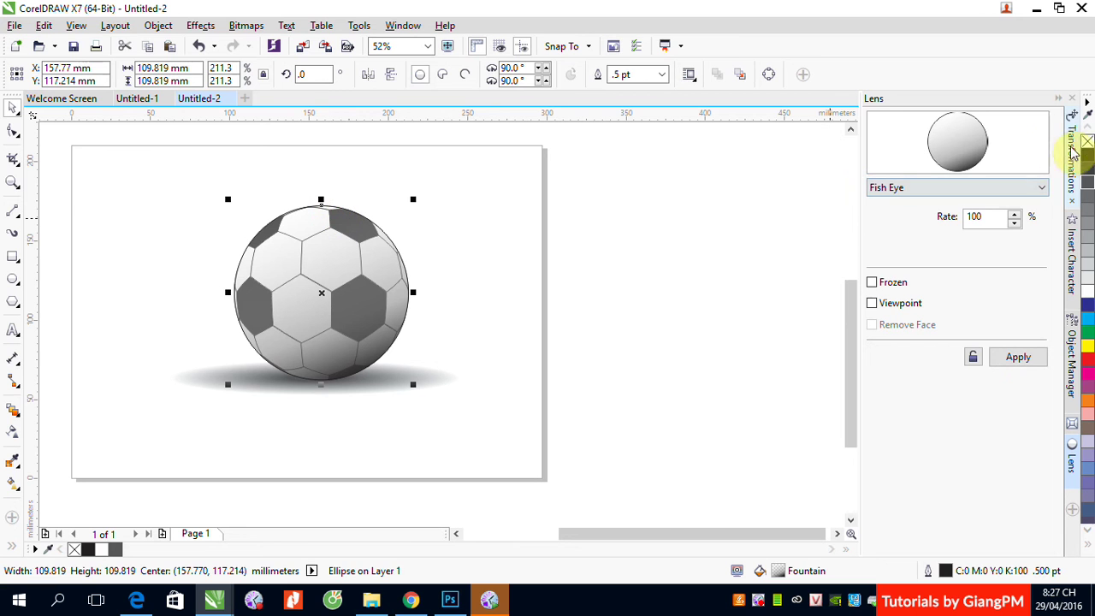
click(693, 292)
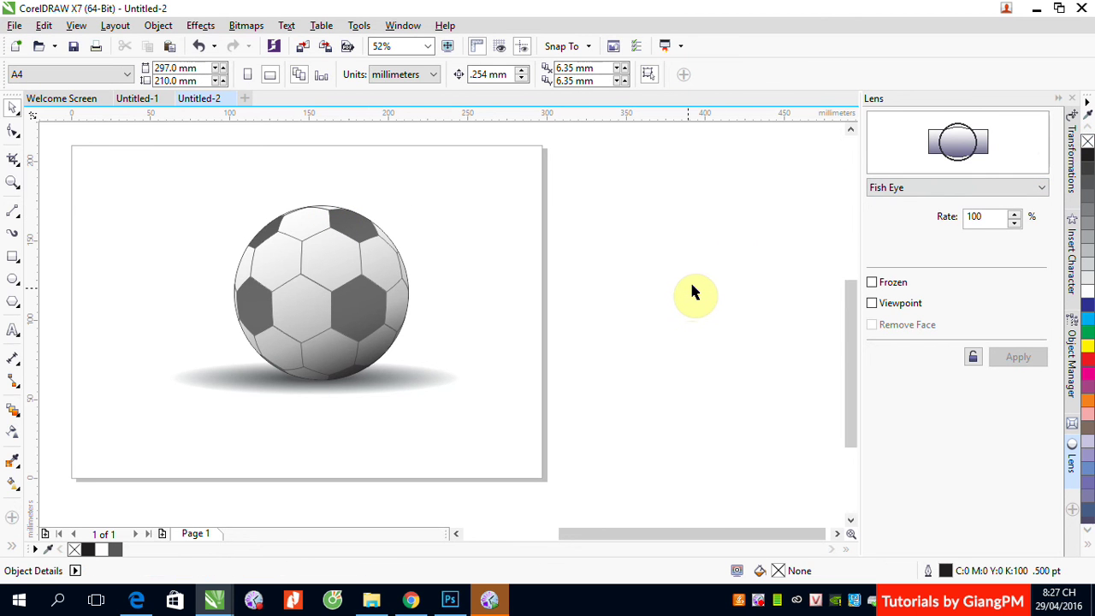